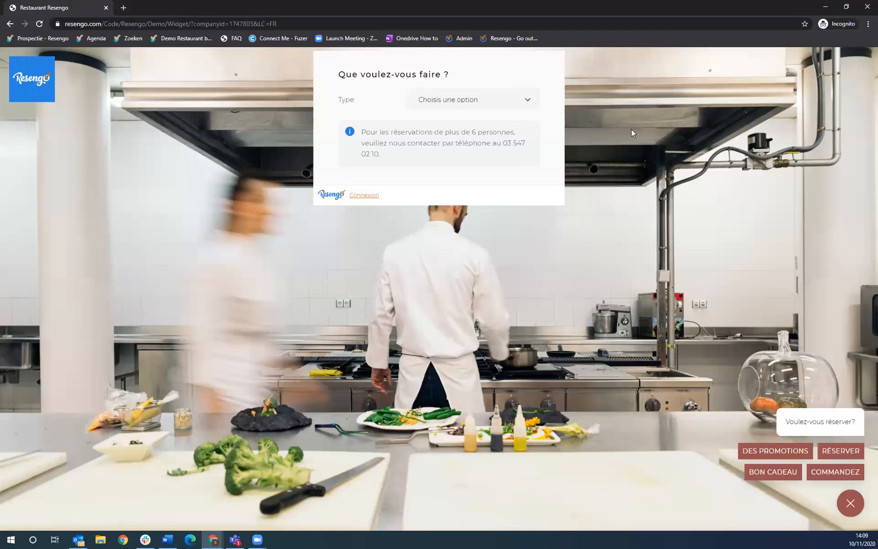
- Choose a Diner booking for 2 people on Tuesday 10 November 2020 at 17:00
left_click(502, 104)
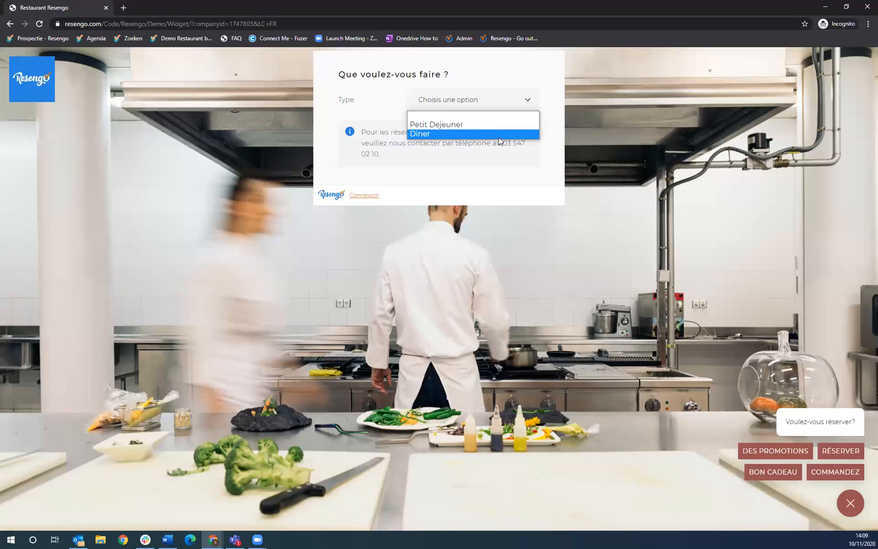
left_click(498, 134)
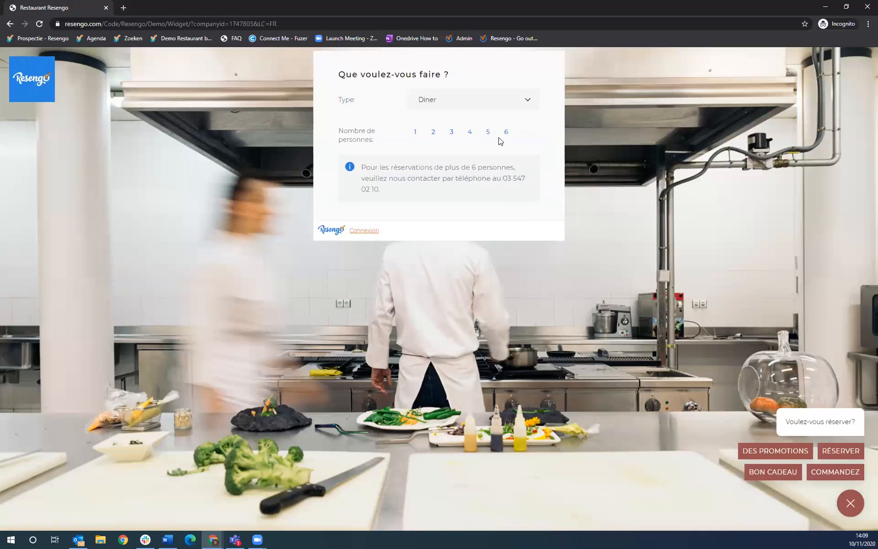
left_click(433, 133)
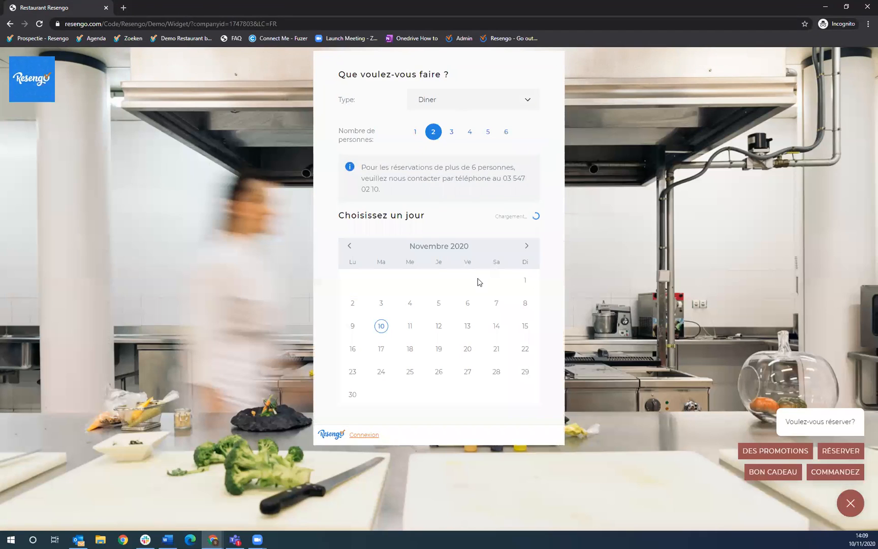
left_click(381, 326)
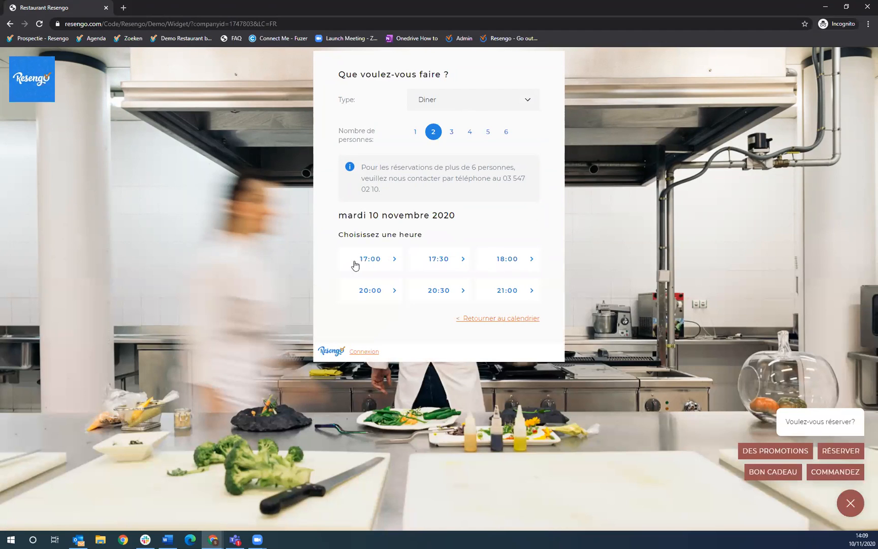
left_click(372, 264)
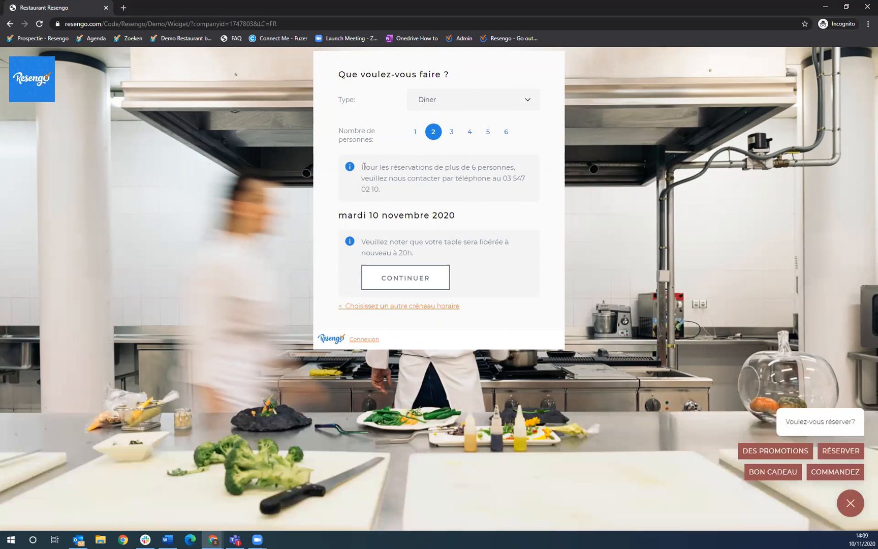
- Highlight the groups-over-6 and table-frees-at-20h notices, then continue to the guest details form
left_click_drag(362, 167, 403, 197)
left_click(388, 191)
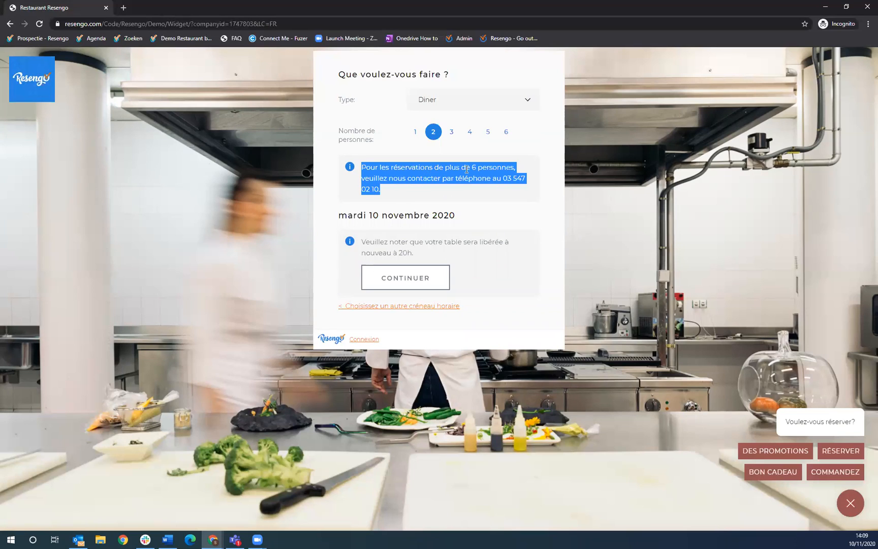
left_click(425, 199)
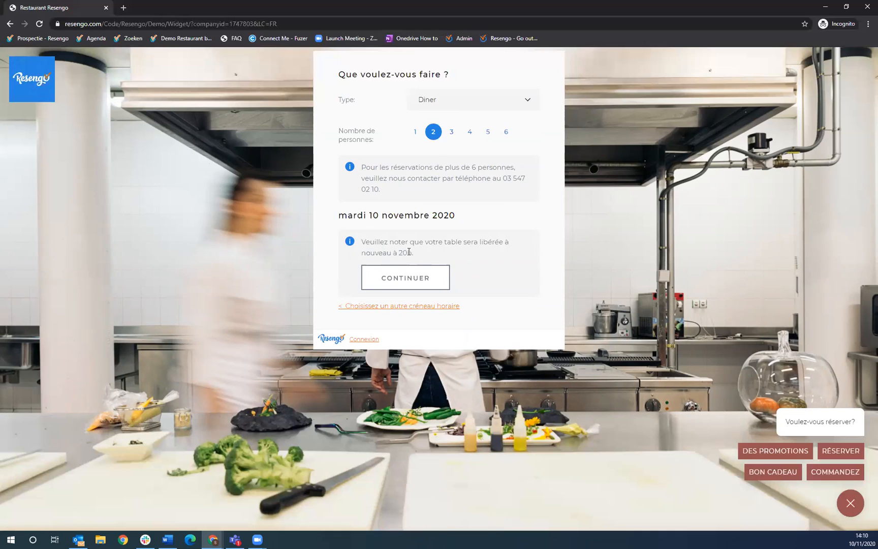
left_click_drag(361, 247, 444, 255)
left_click(437, 257)
left_click(427, 283)
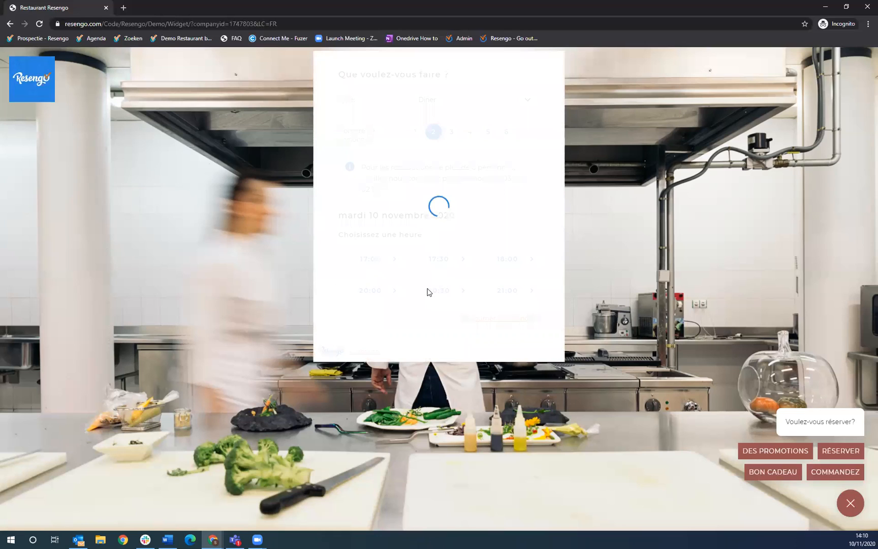
- Enter the guest's first name, surname and e-mail address in the details form
left_click(450, 157)
type("S")
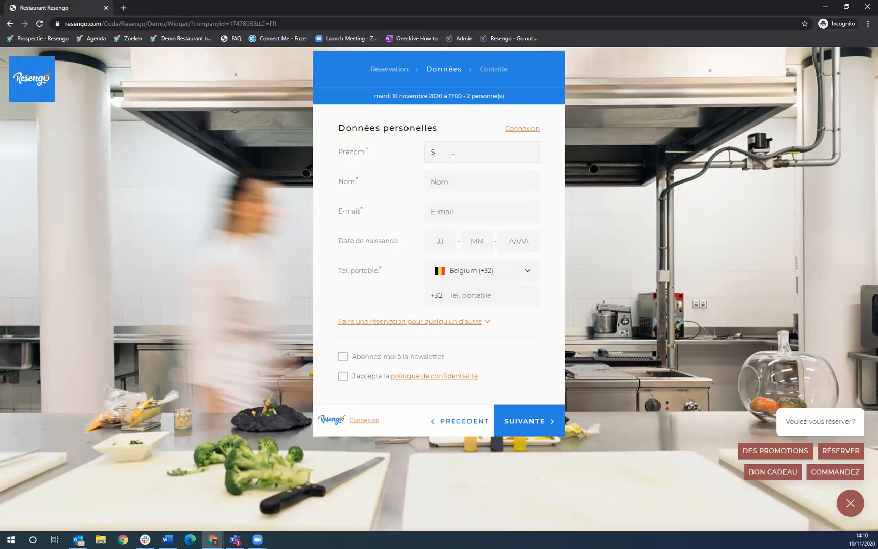
type("t'ephane")
key("BackSpace")
key("BackSpace")
key("BackSpace")
key("BackSpace")
key("BackSpace")
key("BackSpace")
type("EP")
key("BackSpace")
key("BackSpace")
type("EP")
key("BackSpace")
key("BackSpace")
key("BackSpace")
type("ephane")
key("Tab")
type("Resengo")
key("Tab")
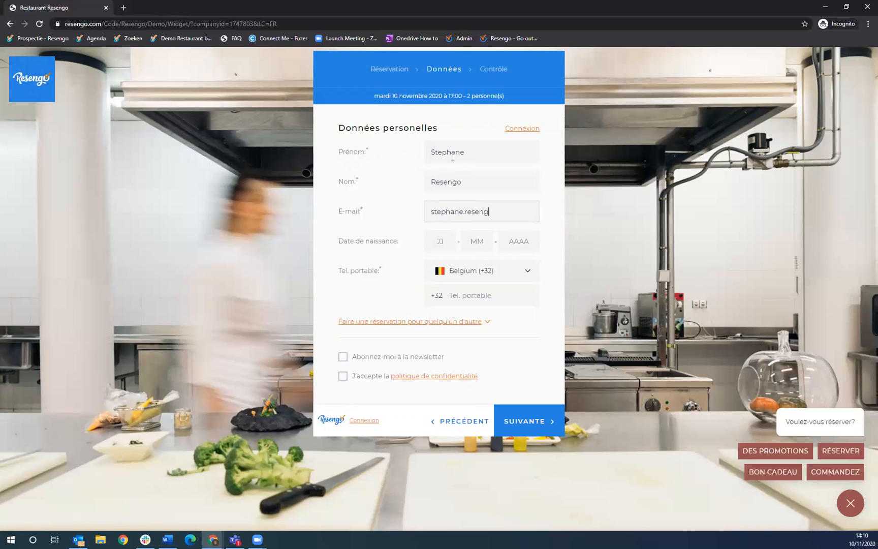
key("Tab")
- Enter the guest's mobile number, accept the privacy policy and proceed to confirmation
left_click(483, 289)
type("4999999")
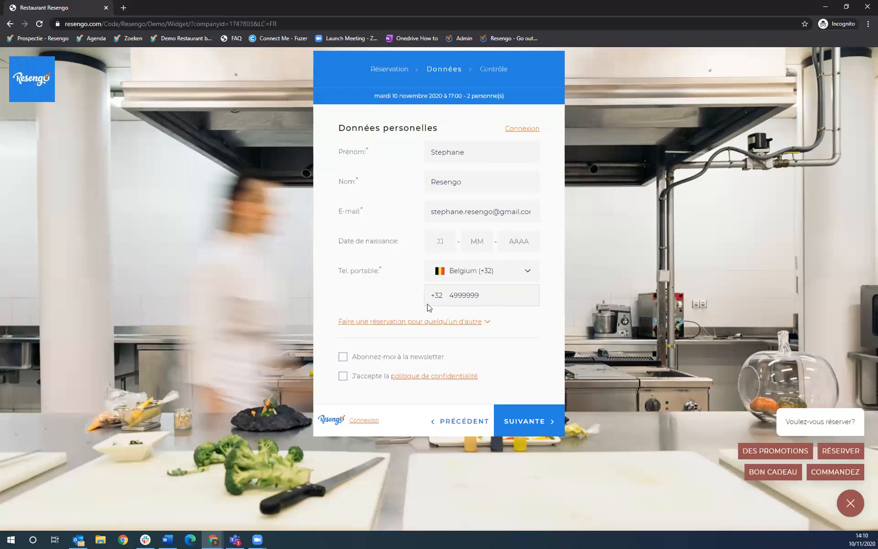
left_click(342, 379)
left_click(541, 425)
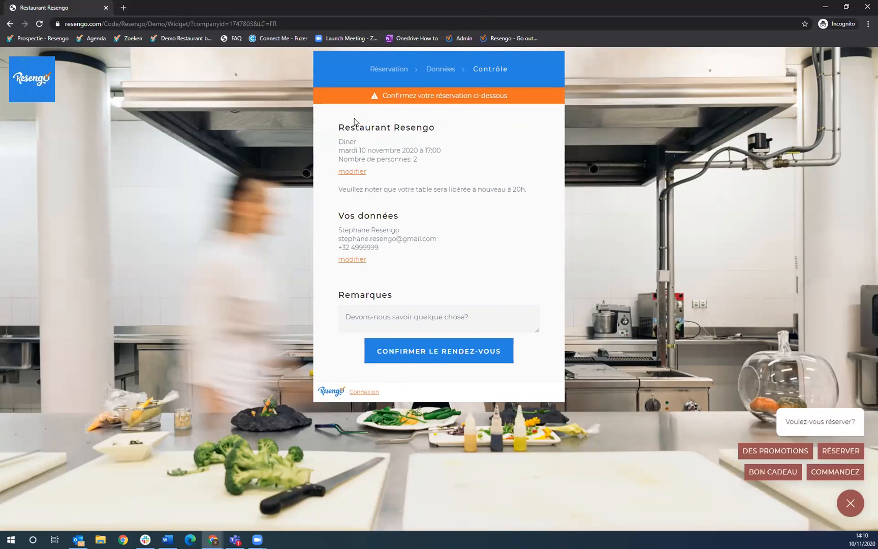
- Add the remark 'Puis-je emporter mon chien?' and confirm the 17:00 Diner booking for 2
left_click(391, 318)
type("Puis-je emporter mon chien?")
left_click(492, 281)
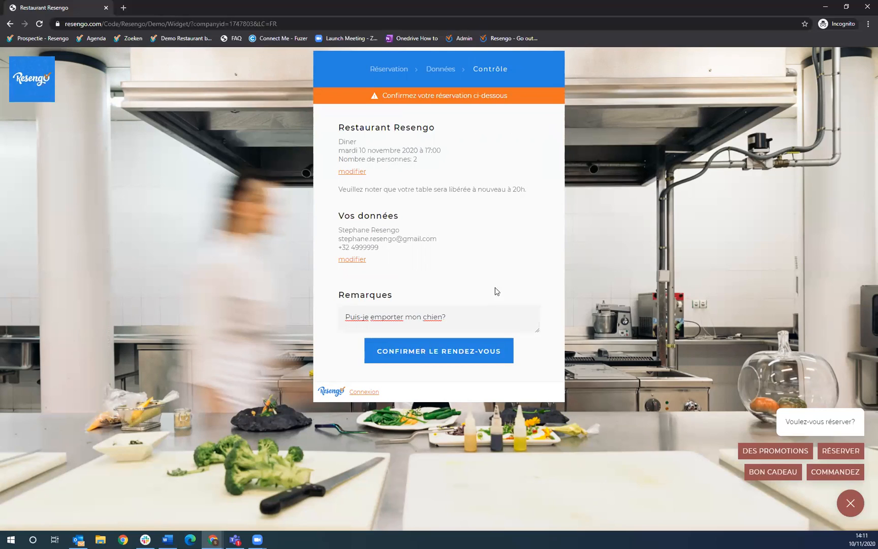
left_click(474, 359)
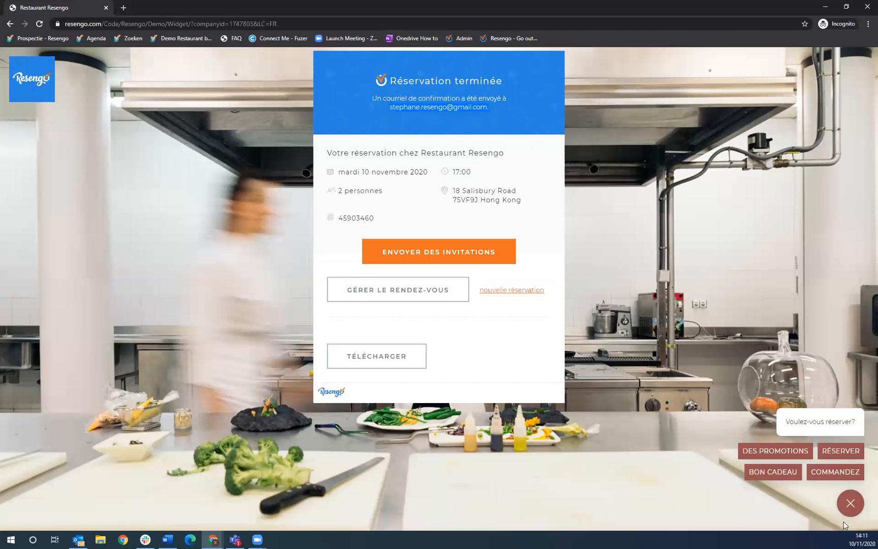
- Reload the booking widget, reopen the reservation panel from the launcher, and close Chrome
left_click(360, 22)
key("Return")
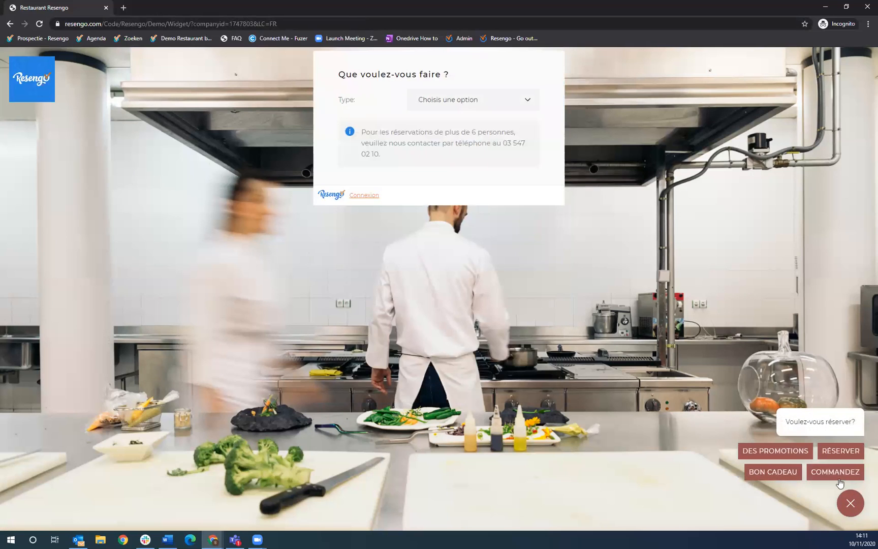
left_click(848, 506)
left_click(846, 451)
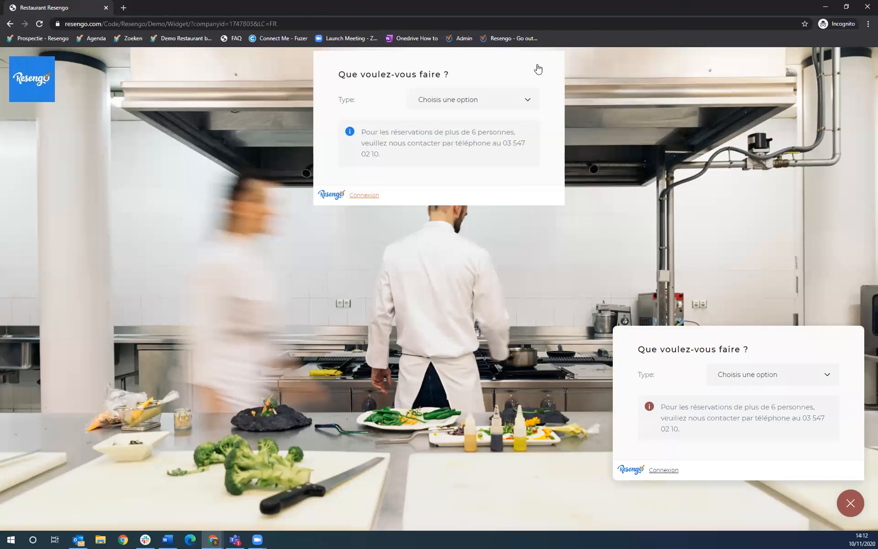
left_click(865, 6)
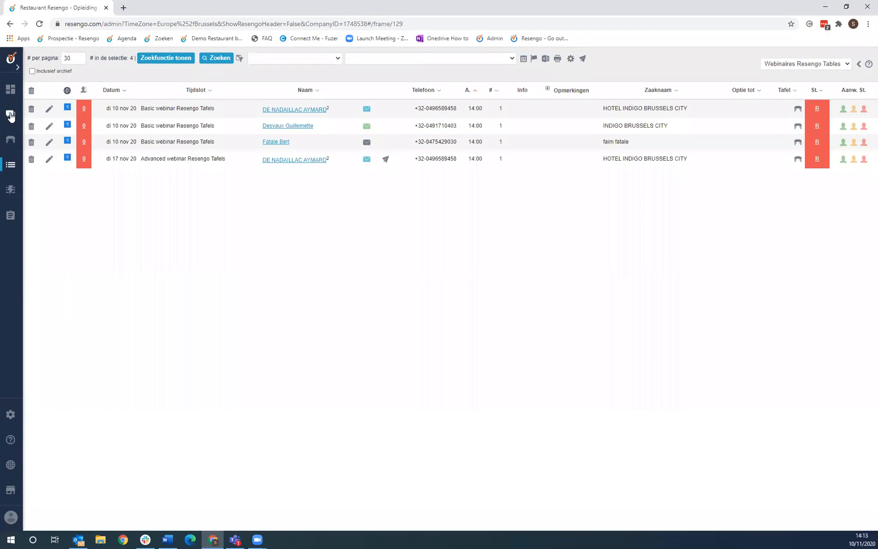
- Switch the admin to Restaurant Resengo - Demo and open its inbox of reservation questions
left_click(10, 115)
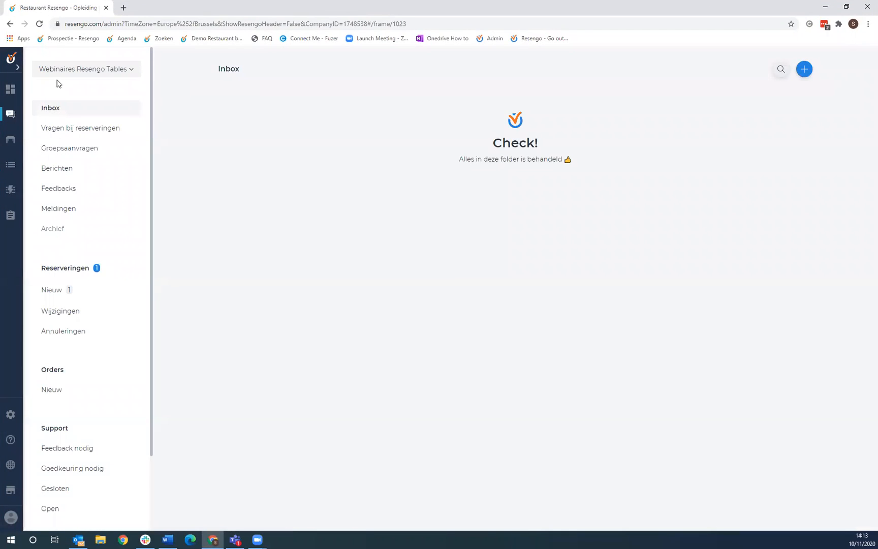
mouse_move(11, 488)
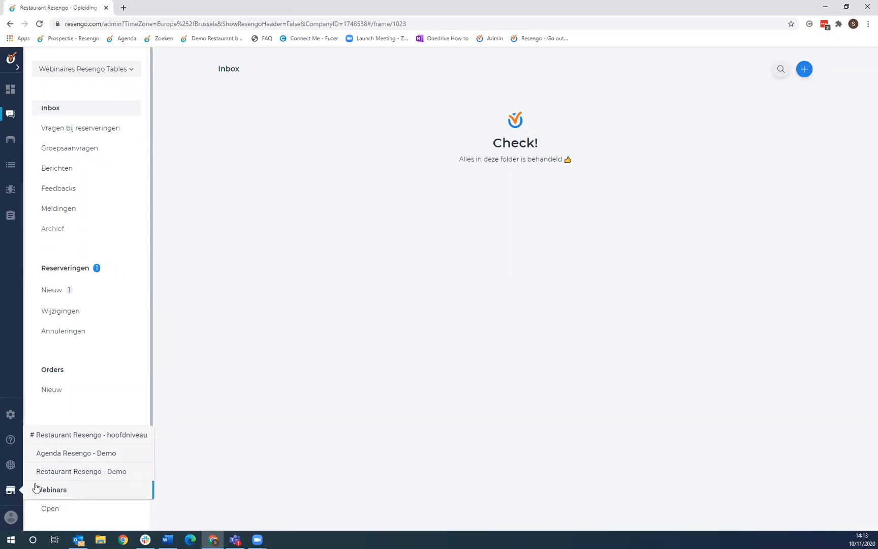
left_click(73, 470)
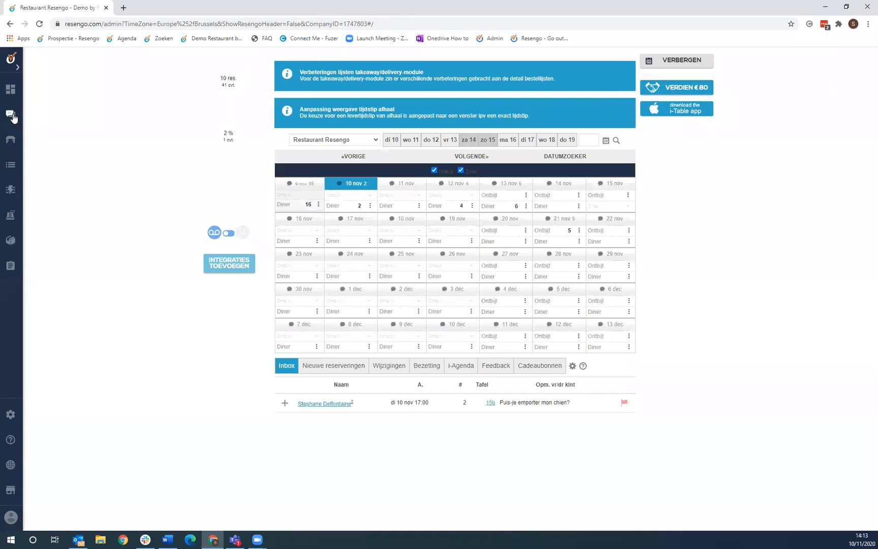
left_click(13, 116)
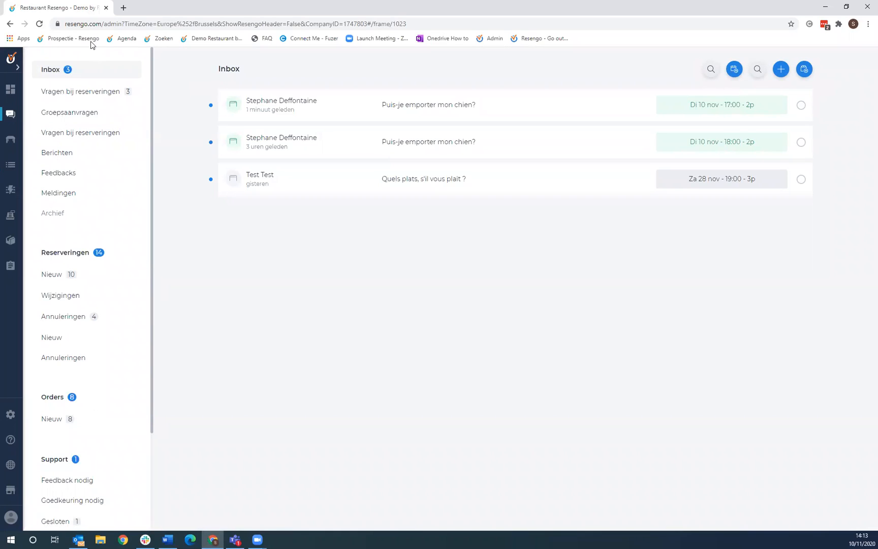
left_click(81, 23)
- Highlight the base admin address and mark the 18:00 dog question as handled
left_click(117, 24)
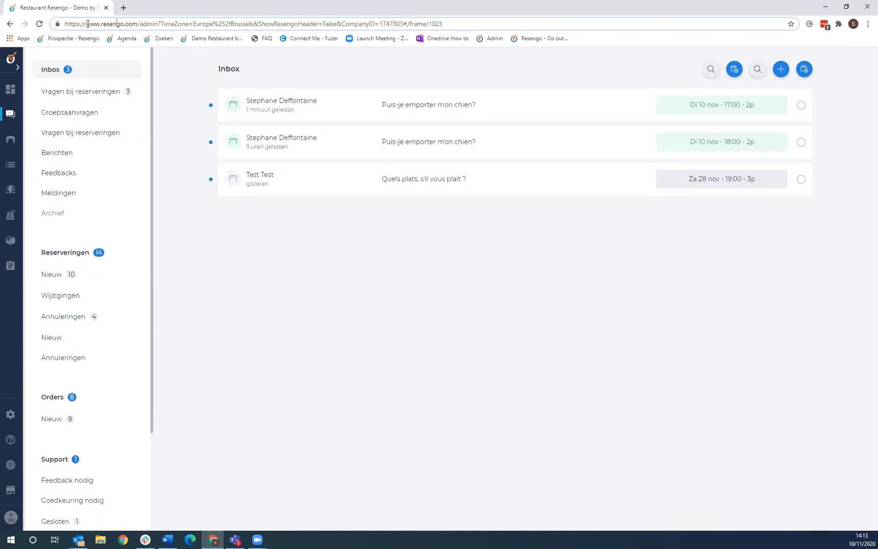
left_click_drag(86, 24, 158, 23)
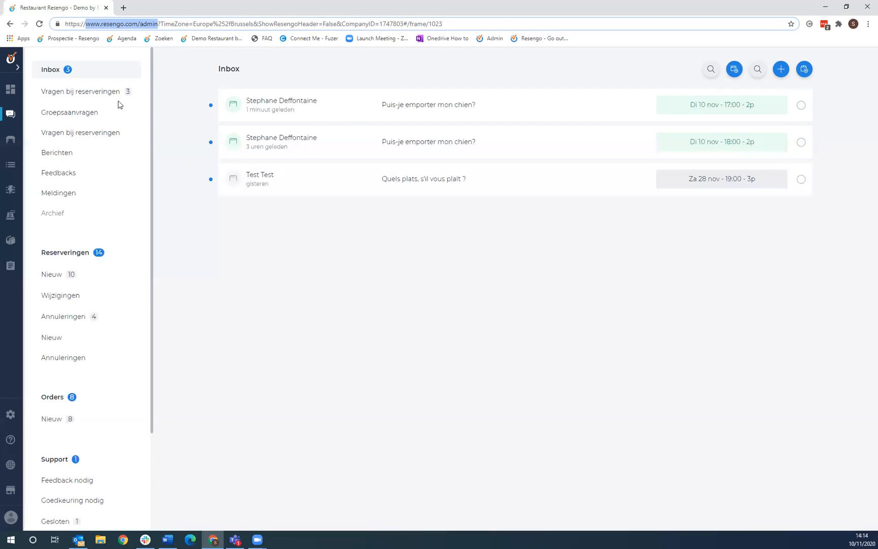
left_click(800, 142)
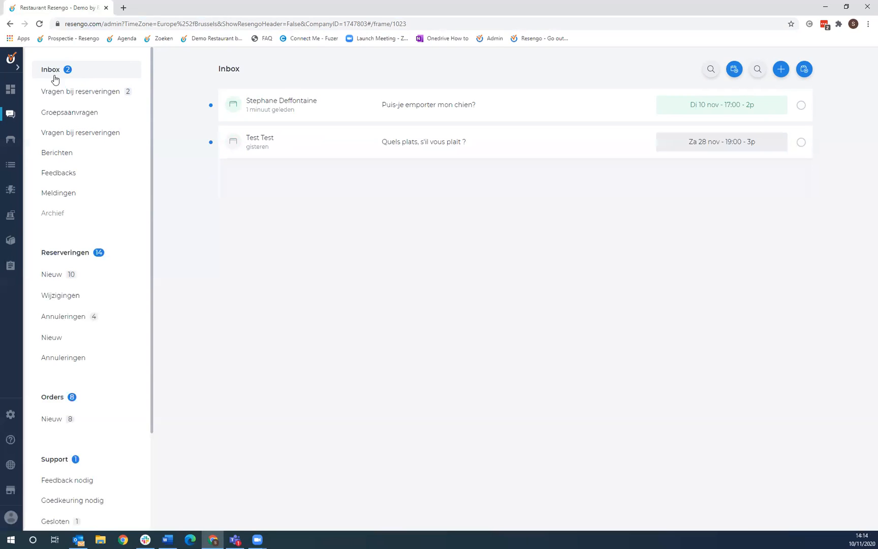
- Switch the interface language to français and filter to questions linked to reservations
left_click(11, 517)
left_click(91, 481)
left_click(99, 500)
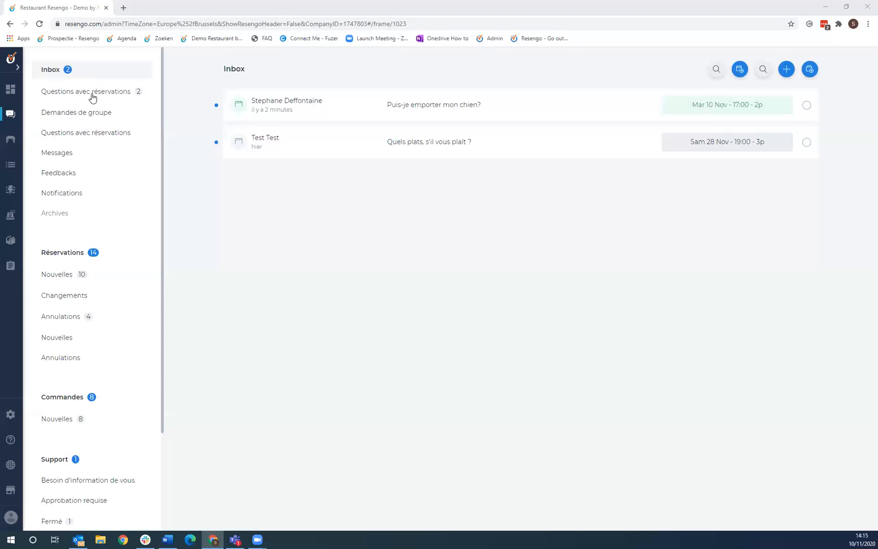
left_click(71, 91)
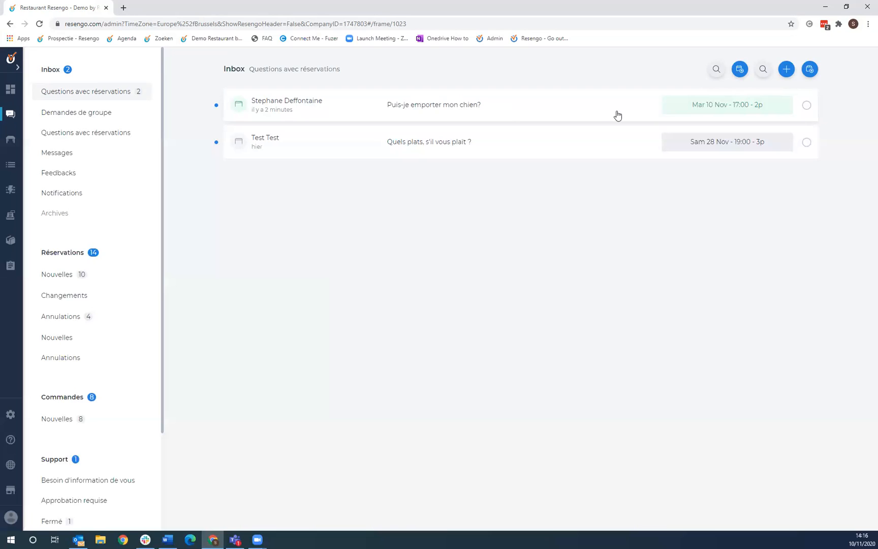
- Reply 'Oui' to the dog question, then mark the dishes question as handled
left_click(438, 106)
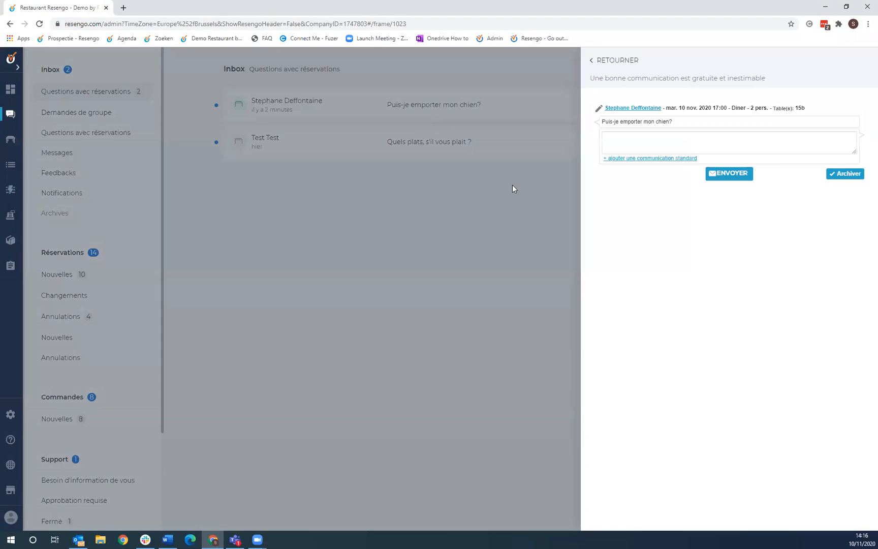
left_click(685, 146)
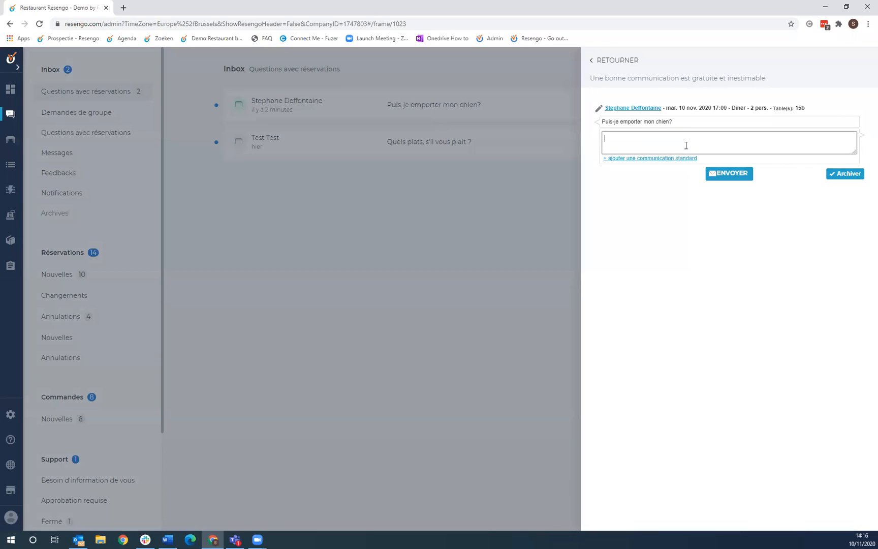
type("Oui!")
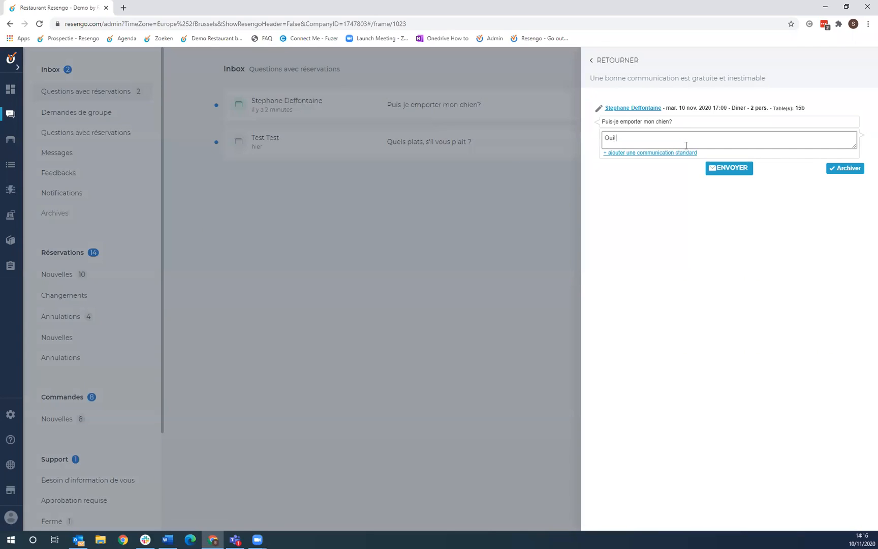
left_click(748, 172)
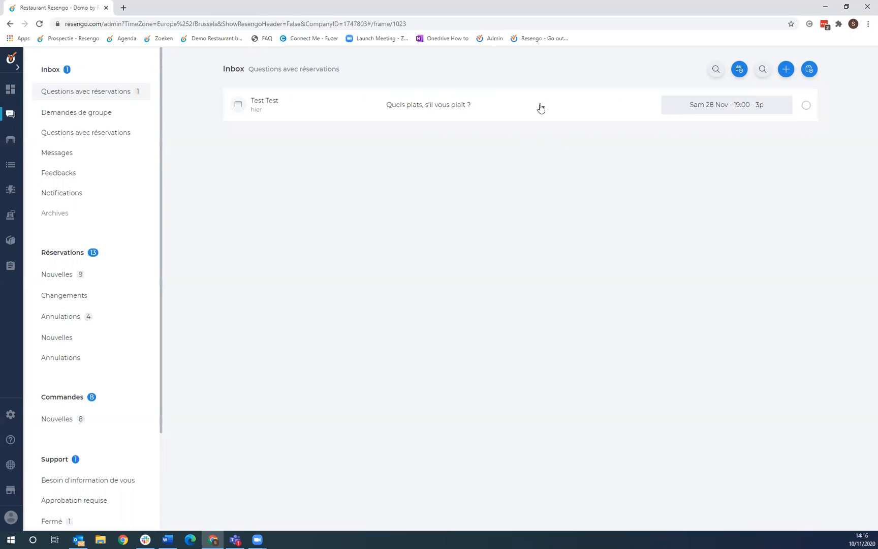
left_click(806, 105)
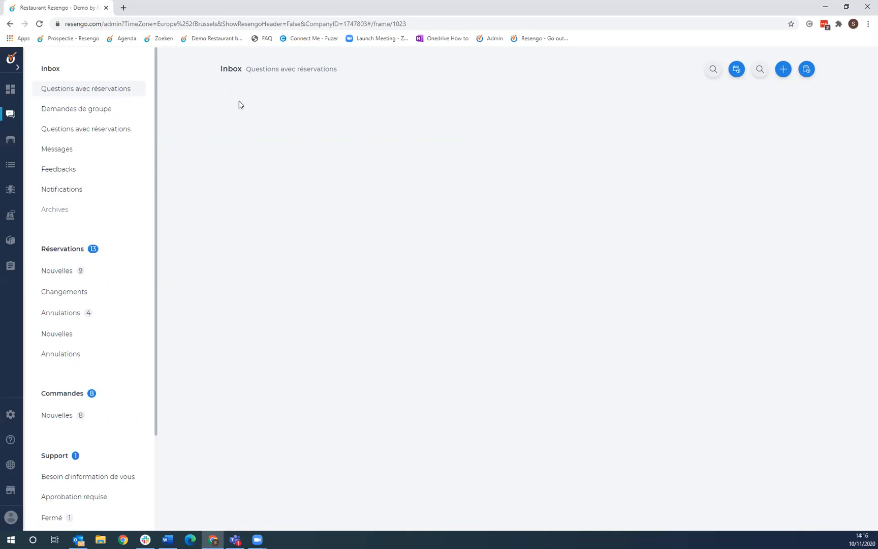
- Check the empty Feedbacks inbox, then show the full list of reservations
left_click(56, 169)
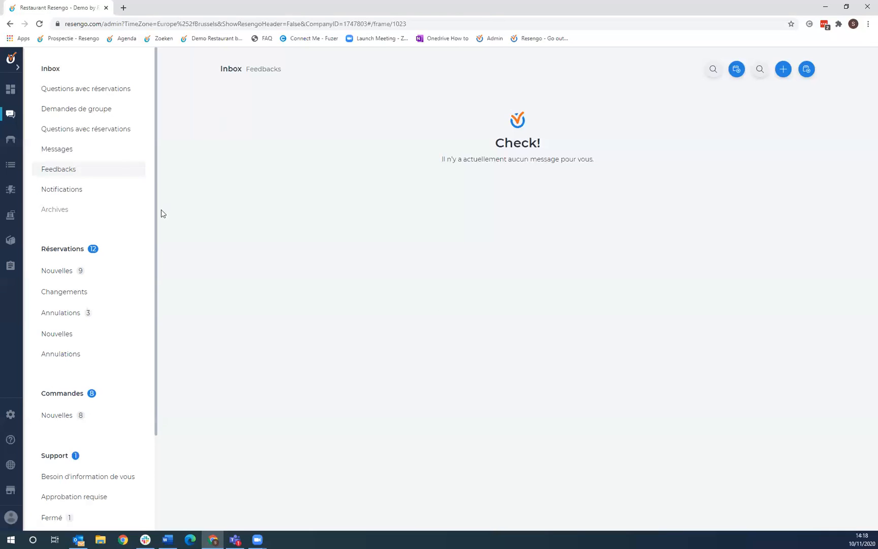
left_click(69, 254)
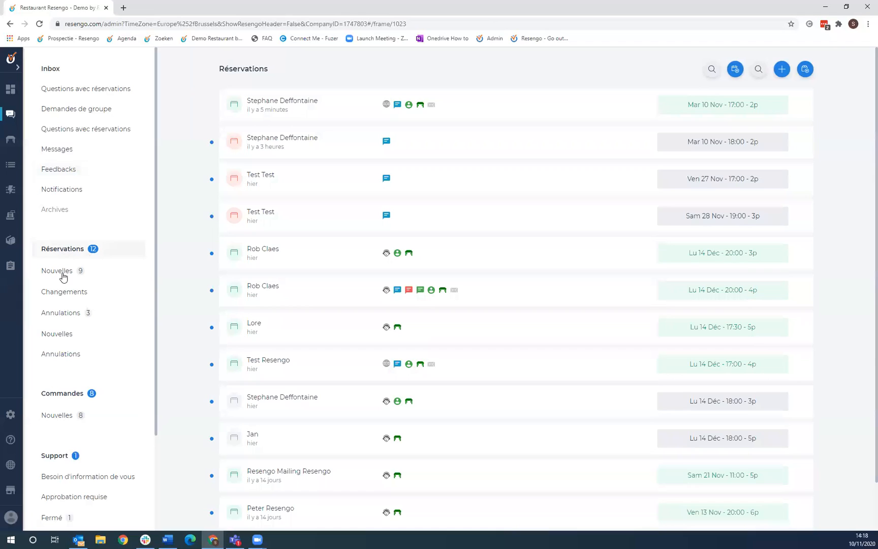
- Filter reservations by Nouvelles, Changements and Annulations, ending on the ten new bookings
left_click(63, 275)
left_click(73, 292)
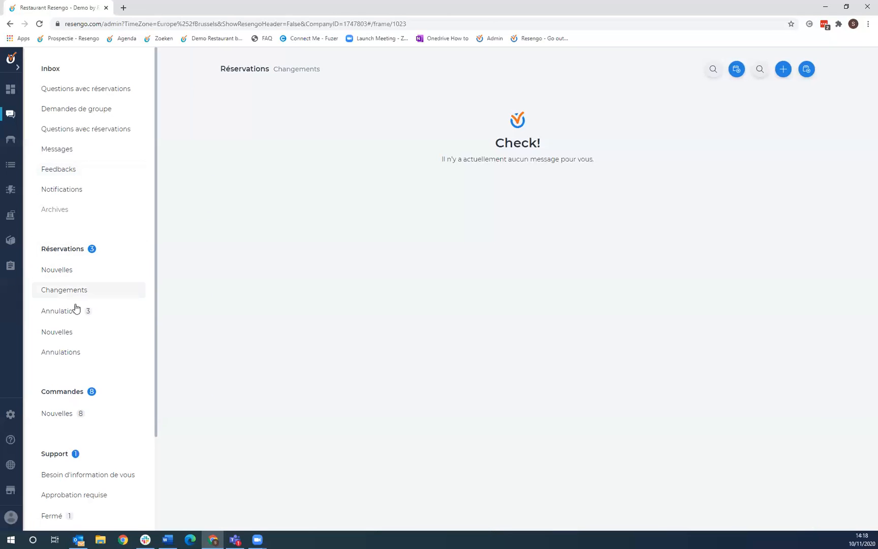
left_click(77, 314)
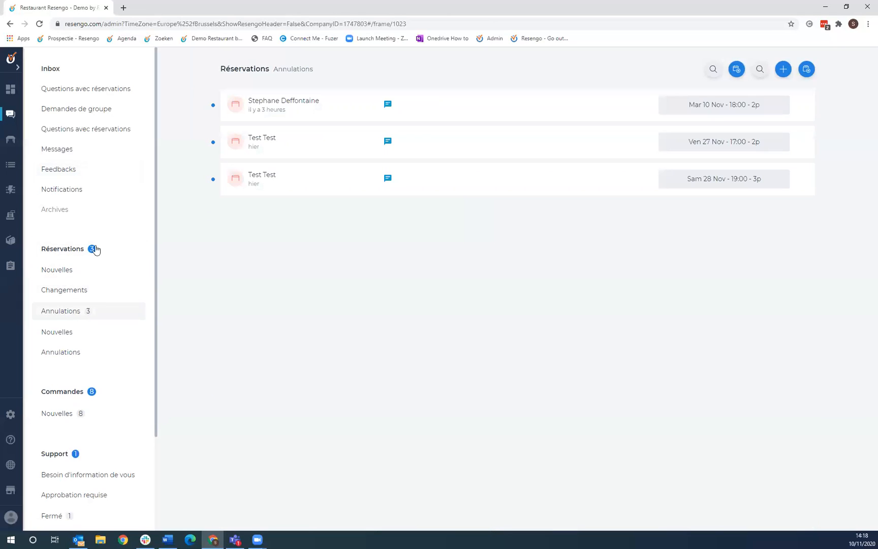
left_click(62, 270)
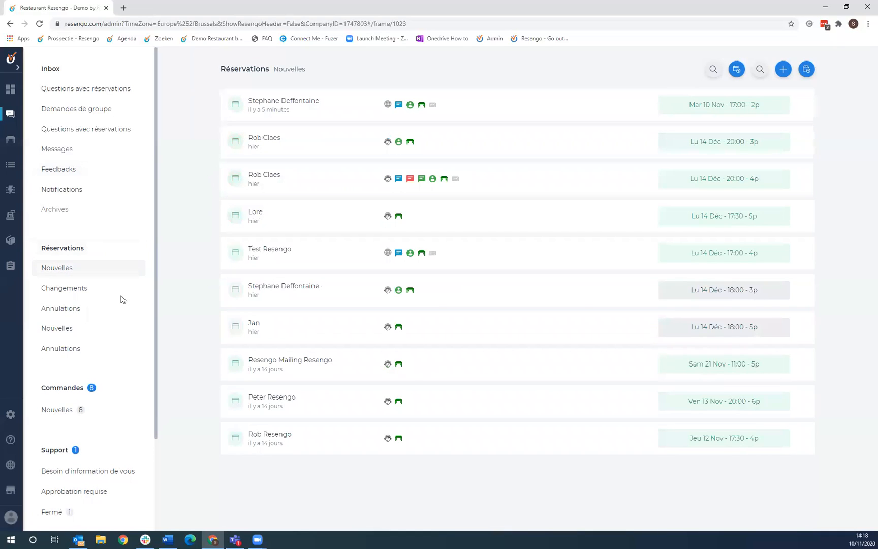
scroll(84, 386, "down", 3)
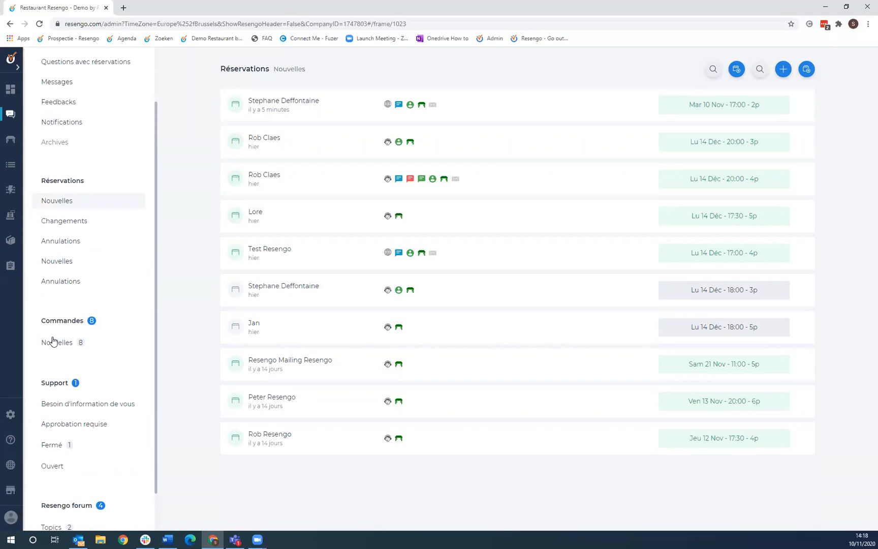
scroll(101, 354, "up", 2)
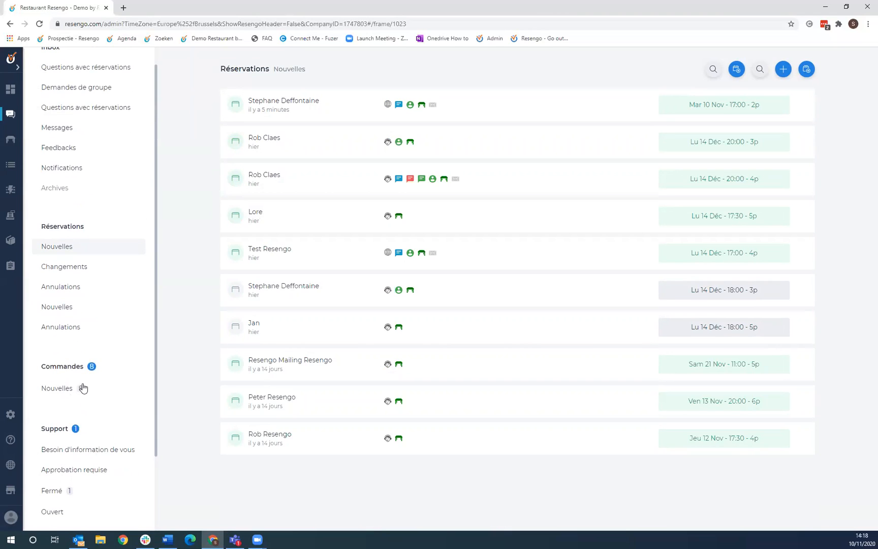
scroll(83, 388, "down", 4)
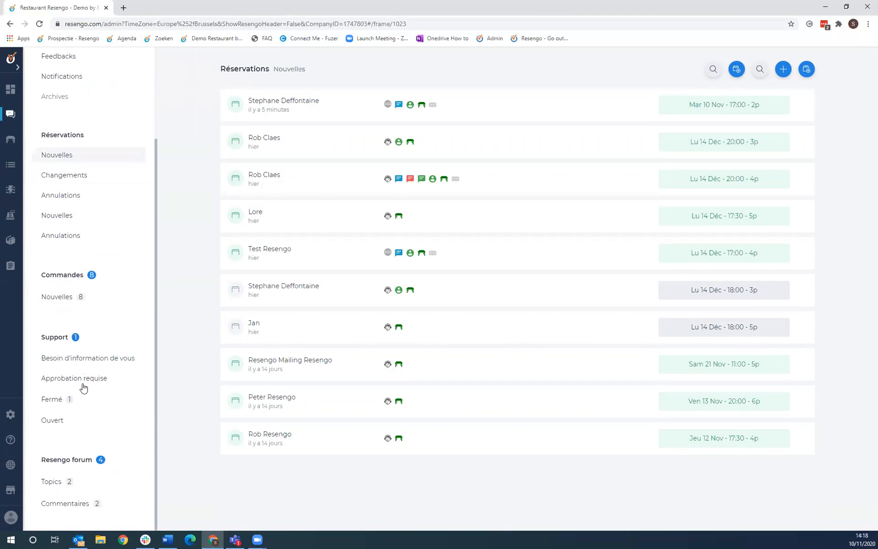
- Browse the support tickets and the Resengo forum posts
left_click(55, 344)
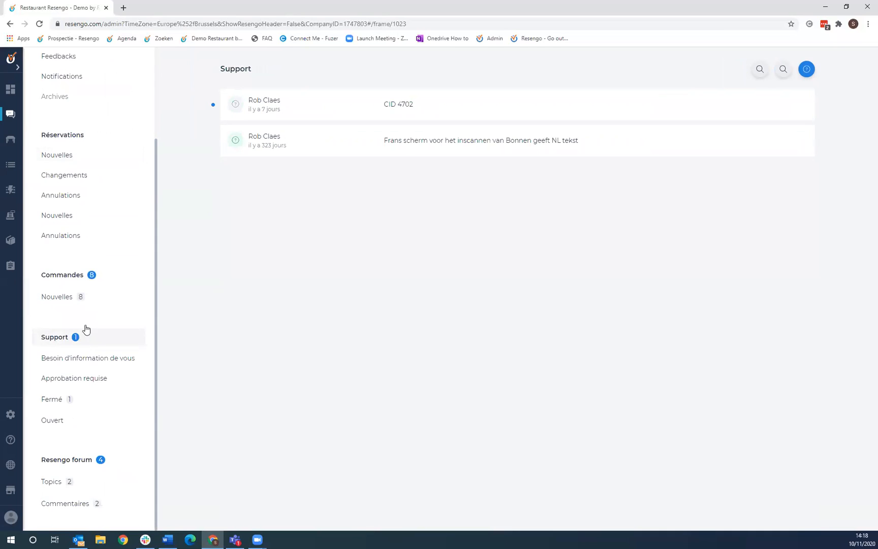
left_click(80, 462)
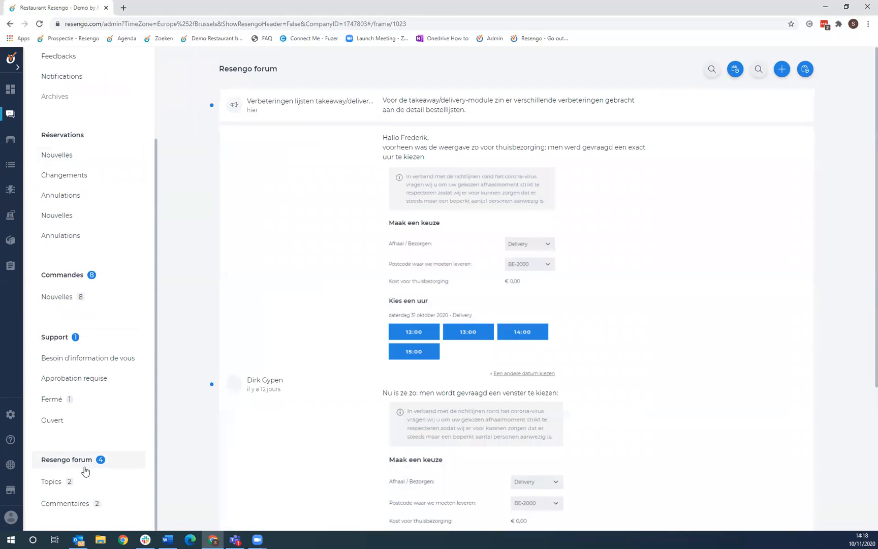
scroll(77, 473, "up", 1)
scroll(78, 475, "down", 1)
scroll(82, 470, "up", 2)
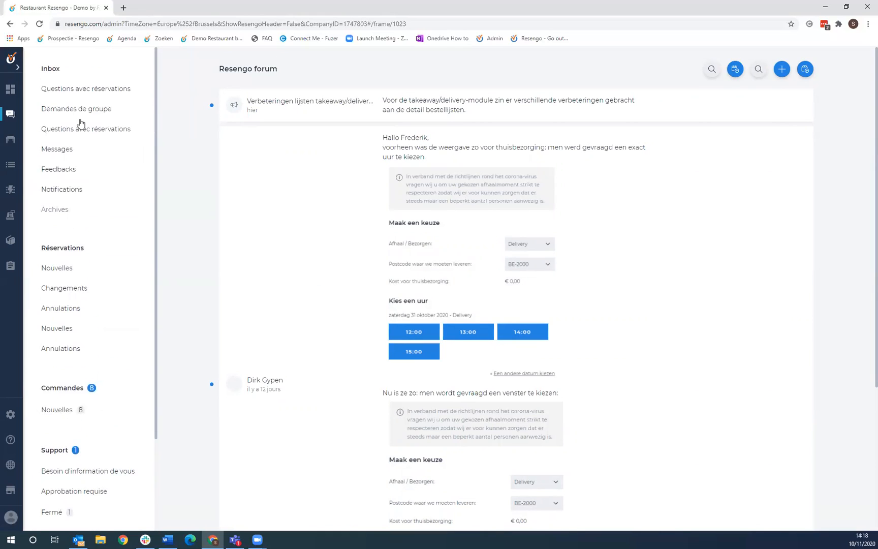
- Return to the Questions avec réservations inbox and start adding a new reservation
left_click(58, 71)
left_click(89, 90)
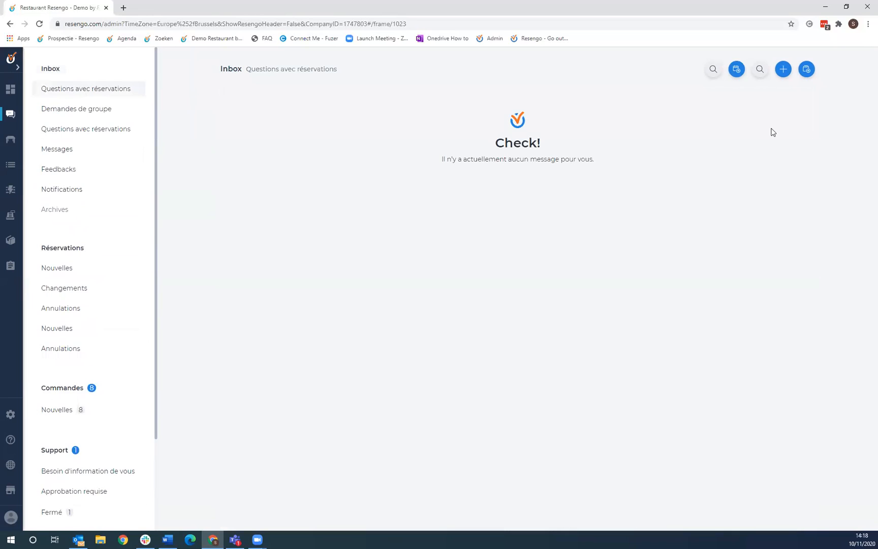
left_click(783, 70)
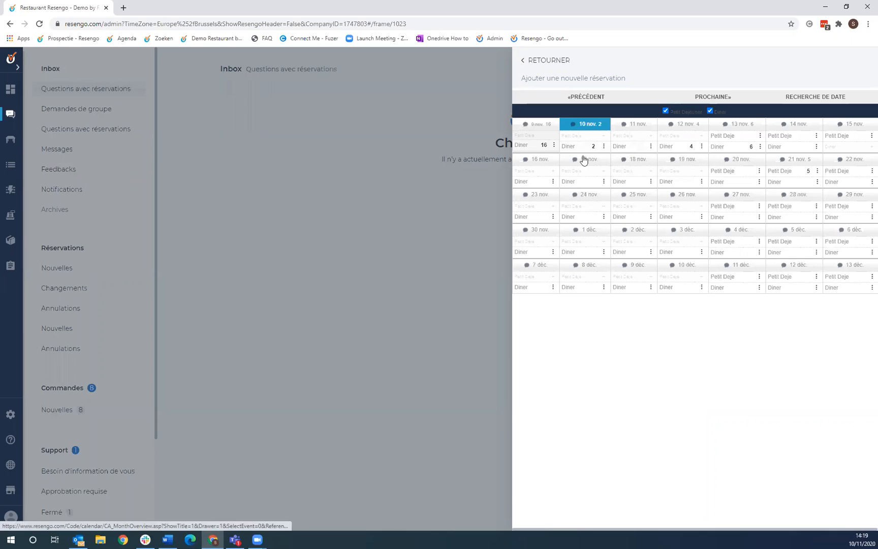
- Pick the Diner service on jeudi 12 novembre 2020 and choose an 18:00 arrival time
left_click(669, 151)
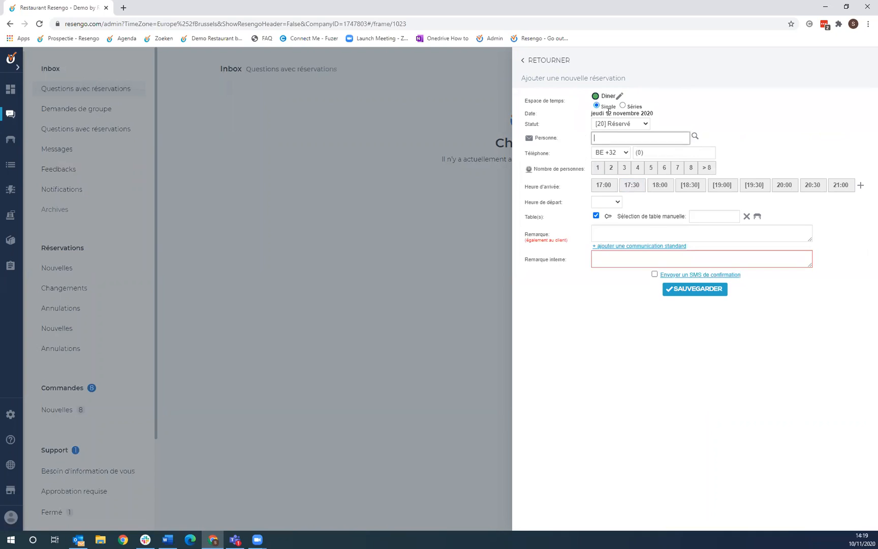
left_click(660, 185)
- Block the 10 November Diner for online bookings and check its 17:00–22:30 details before returning
left_click(542, 62)
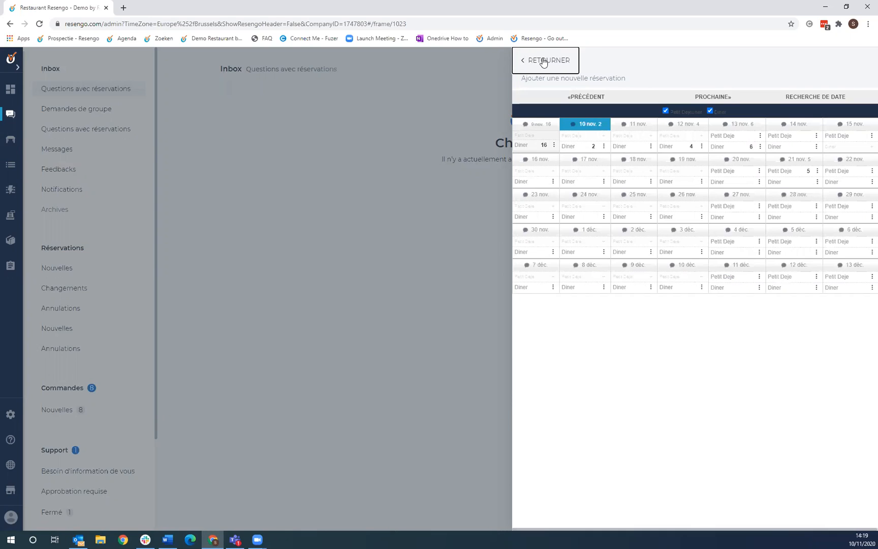
left_click(604, 147)
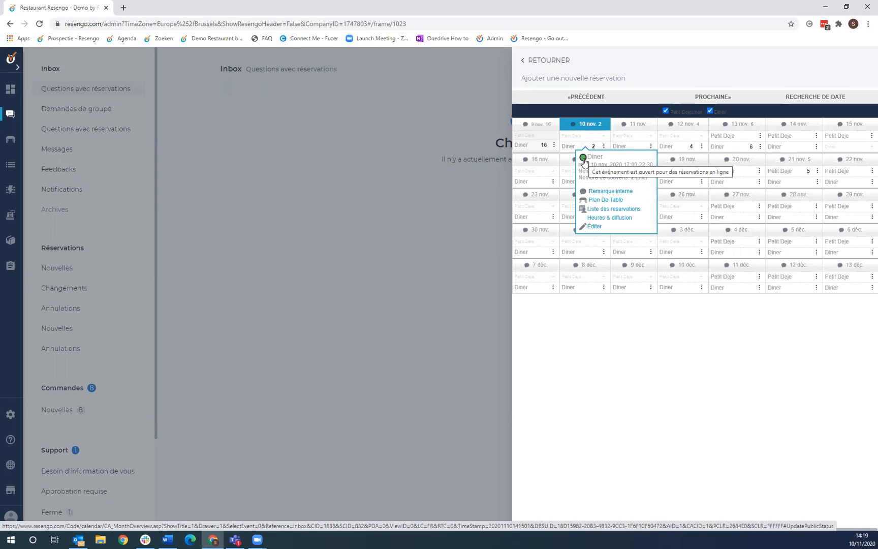
left_click(583, 161)
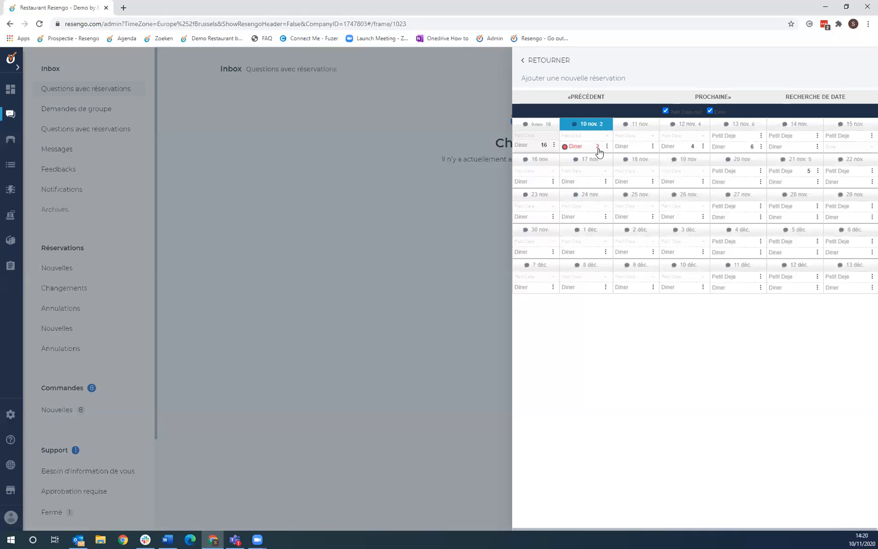
left_click(607, 148)
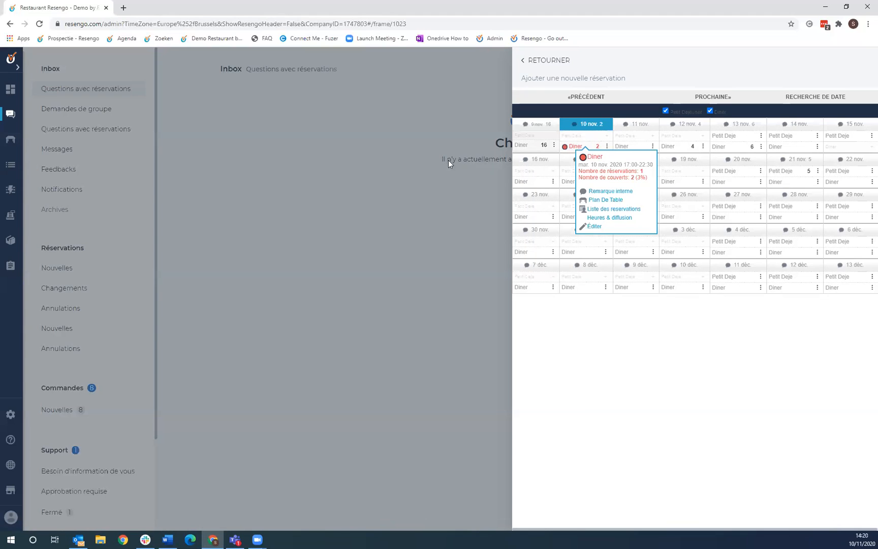
left_click(553, 61)
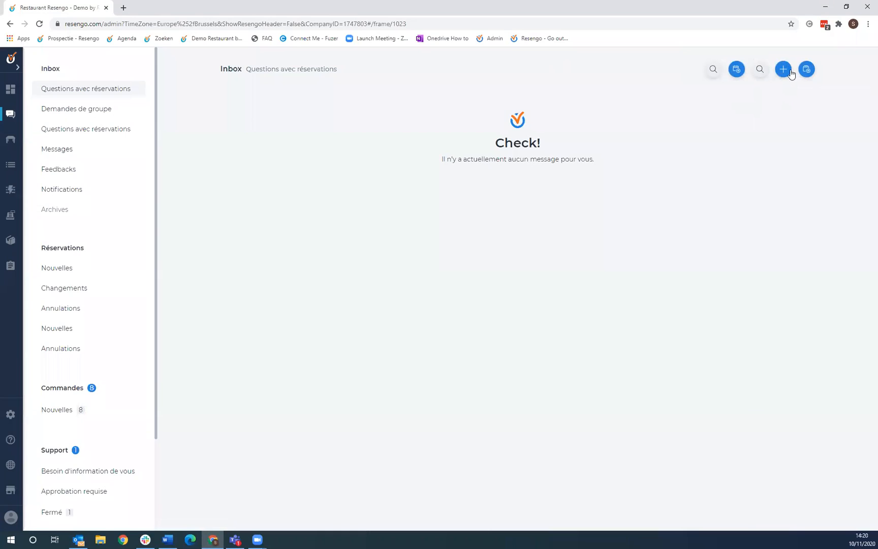
- Run a quick reservation search for the guest's first name
left_click(760, 70)
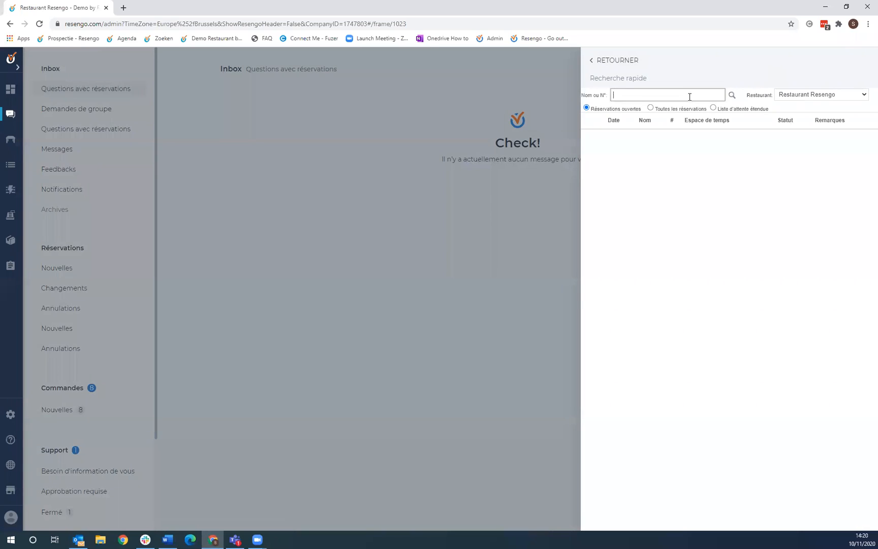
type("stephane")
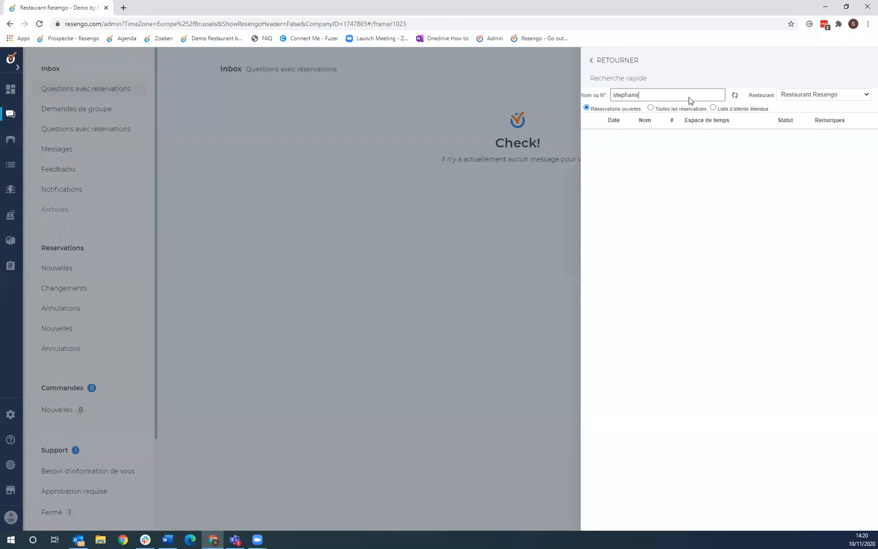
key("Return")
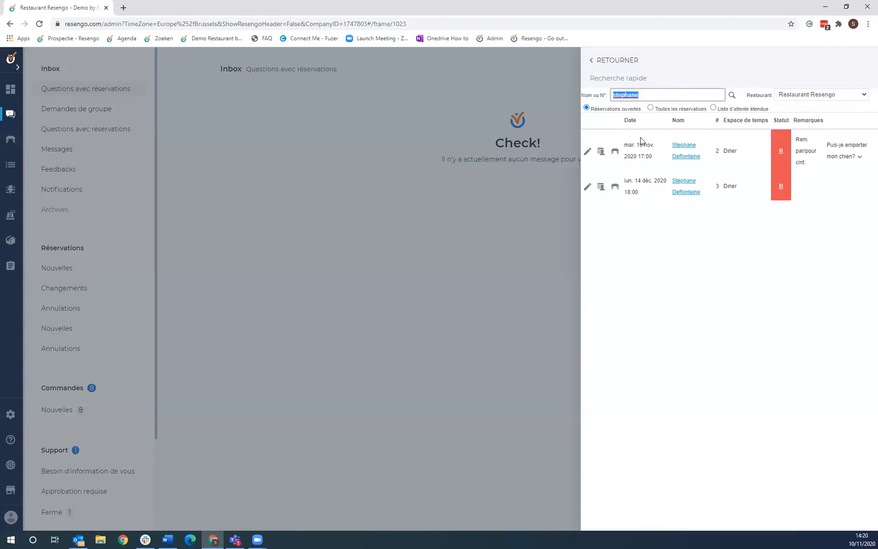
left_click(625, 146)
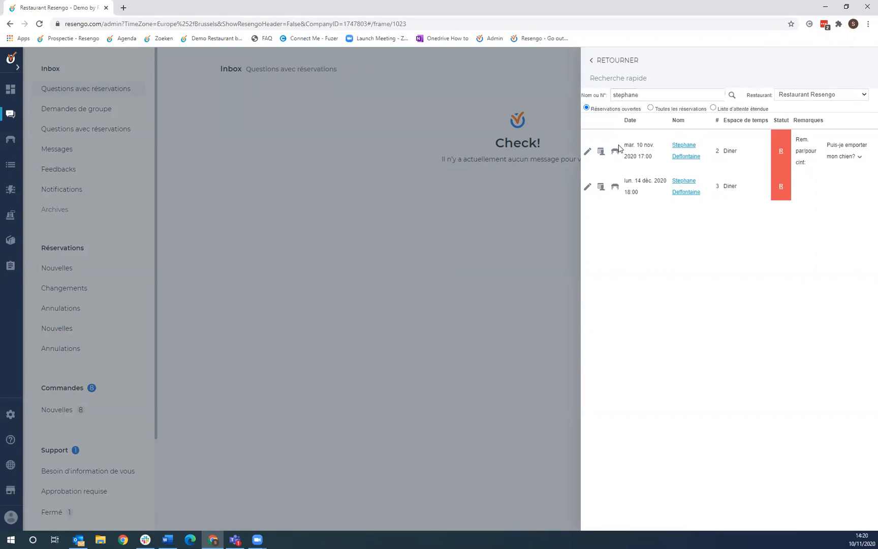
left_click_drag(621, 148, 669, 164)
left_click(653, 160)
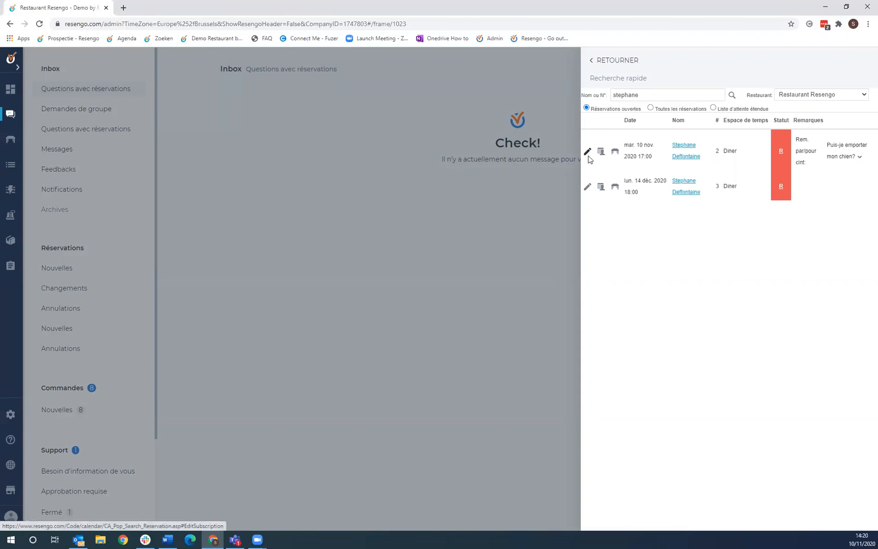
- Inspect the first found reservation, then close the quick search panel
left_click(588, 152)
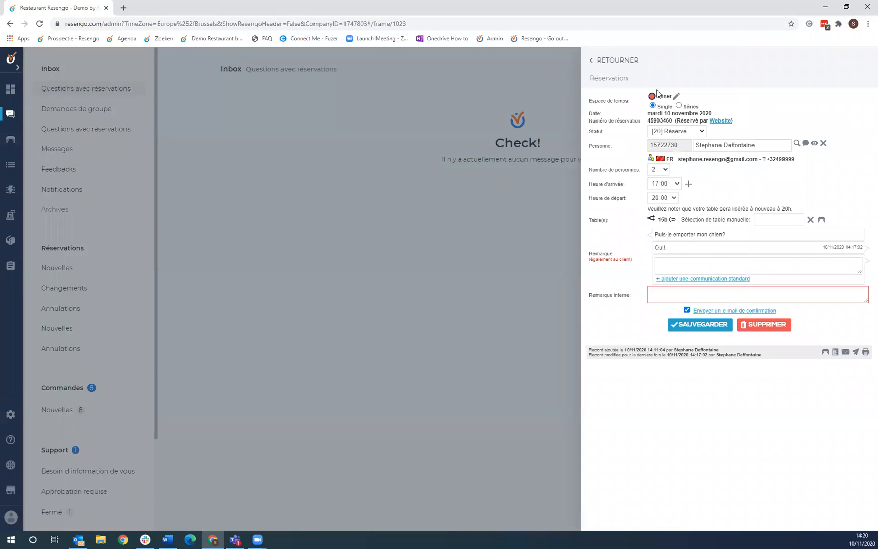
left_click(598, 63)
left_click(601, 62)
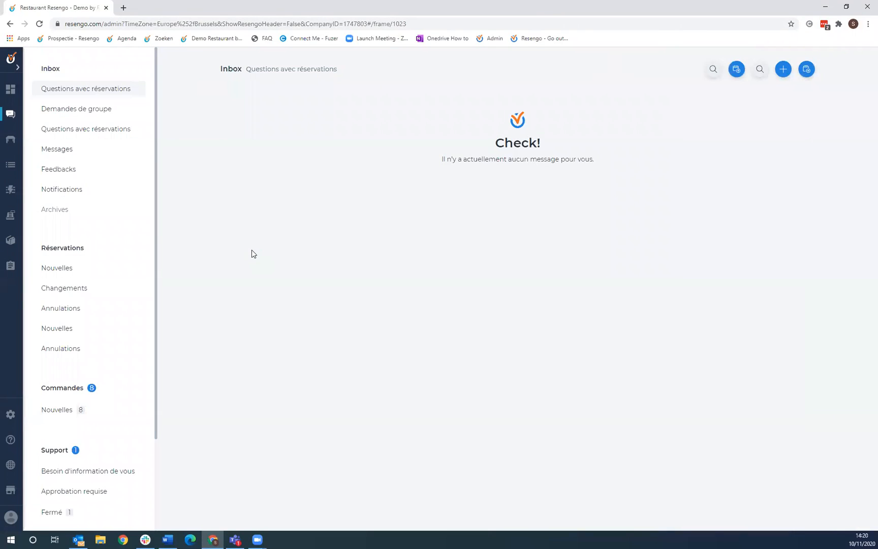
- Show the 10 Nov Diner table plan with its 17:00 booking for 2 at table 15b
left_click(12, 143)
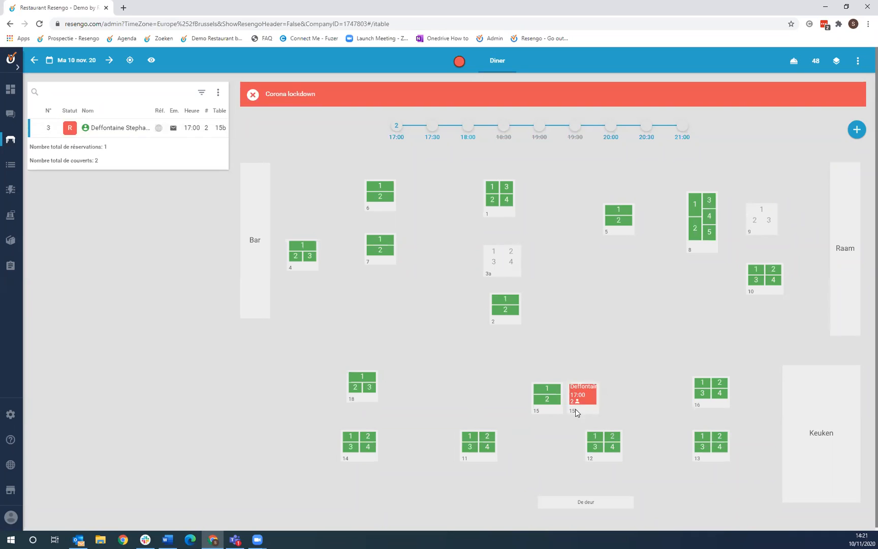
mouse_move(587, 412)
mouse_move(858, 132)
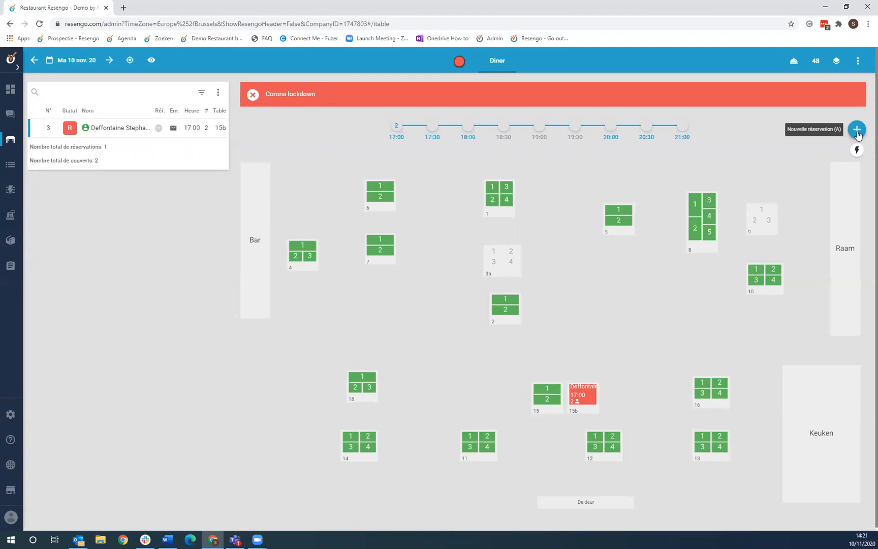
- Start a new Diner reservation and switch to entering a new guest's details
left_click(857, 130)
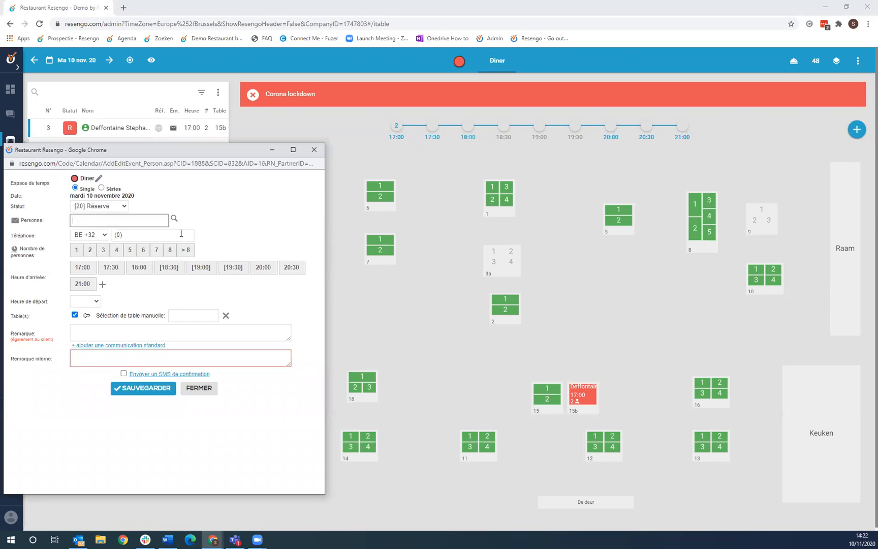
left_click(86, 223)
left_click(15, 222)
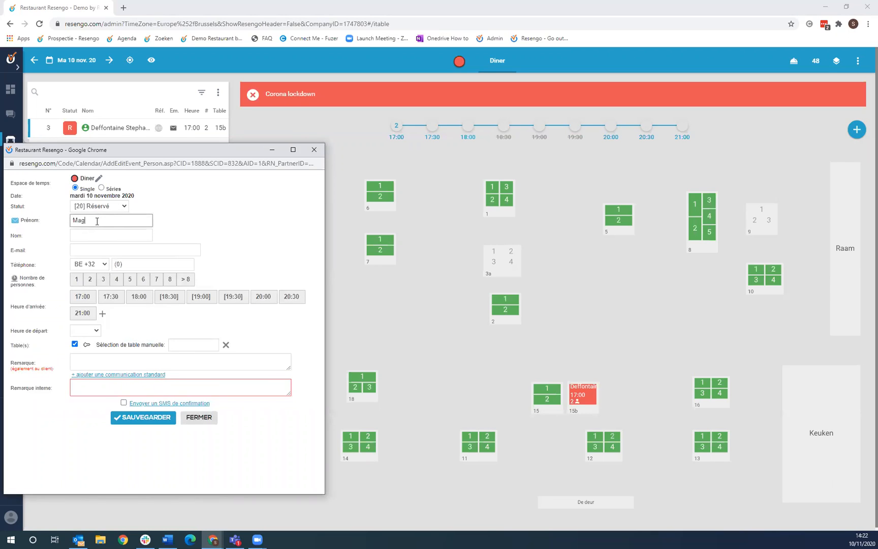
- Fill in the guest's last name, e-mail address and phone number
key("Tab")
type("Castl")
key("Tab")
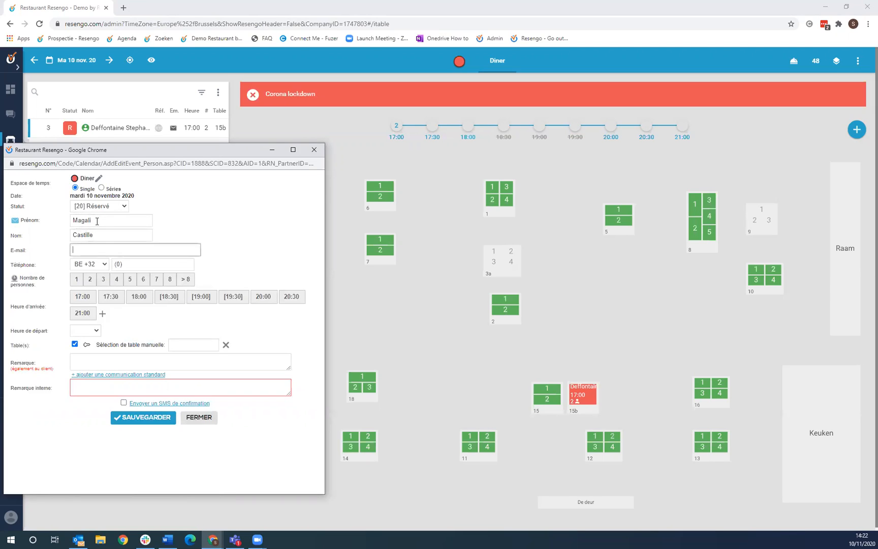
left_click(179, 263)
type("4999999")
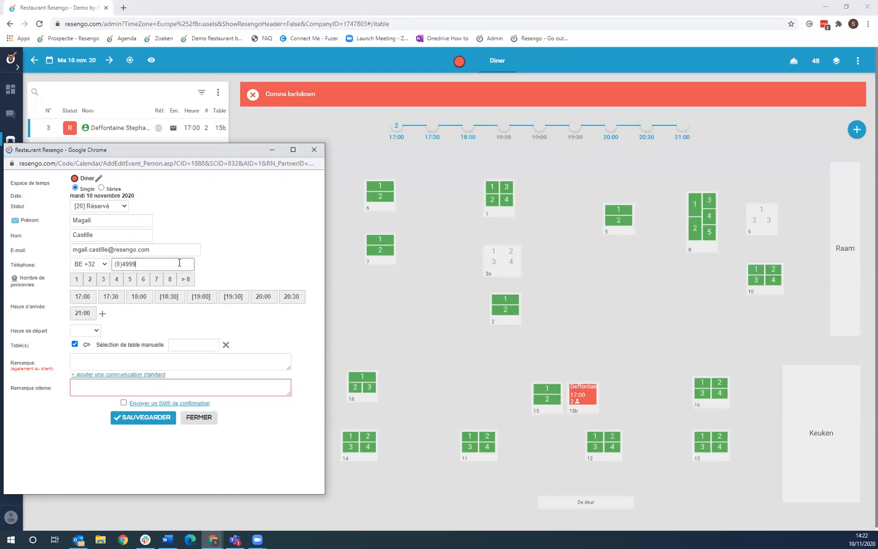
- Set the booking to 4 people, 18:00 arrival, manually assigned to table 10
left_click(117, 281)
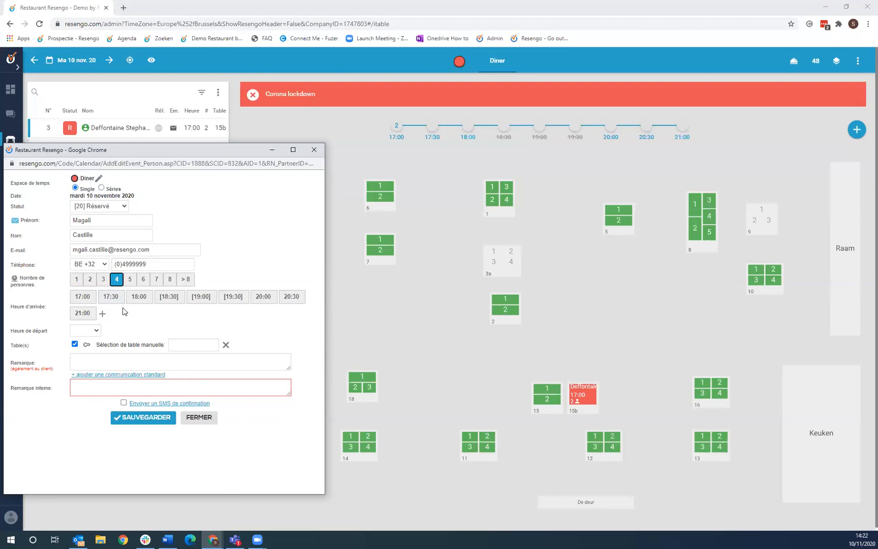
left_click(140, 299)
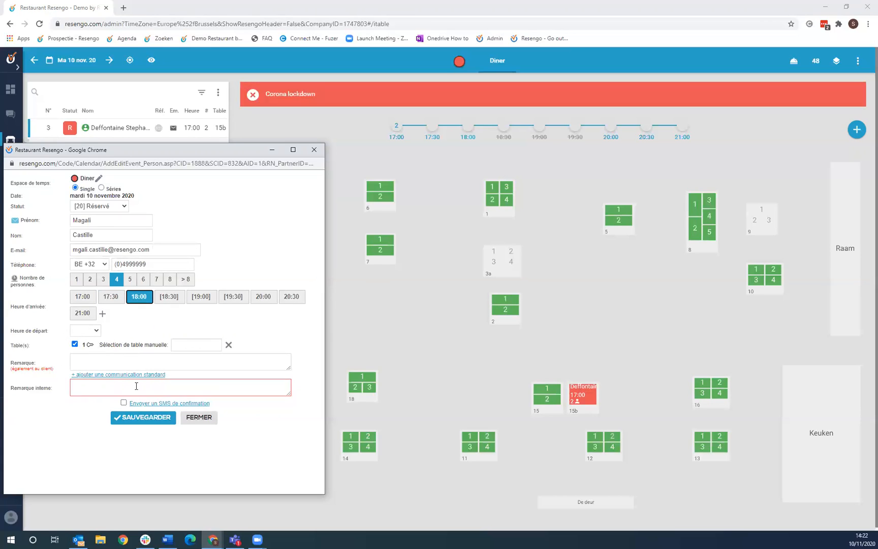
left_click_drag(81, 345, 85, 345)
left_click(85, 351)
left_click(192, 346)
type("10")
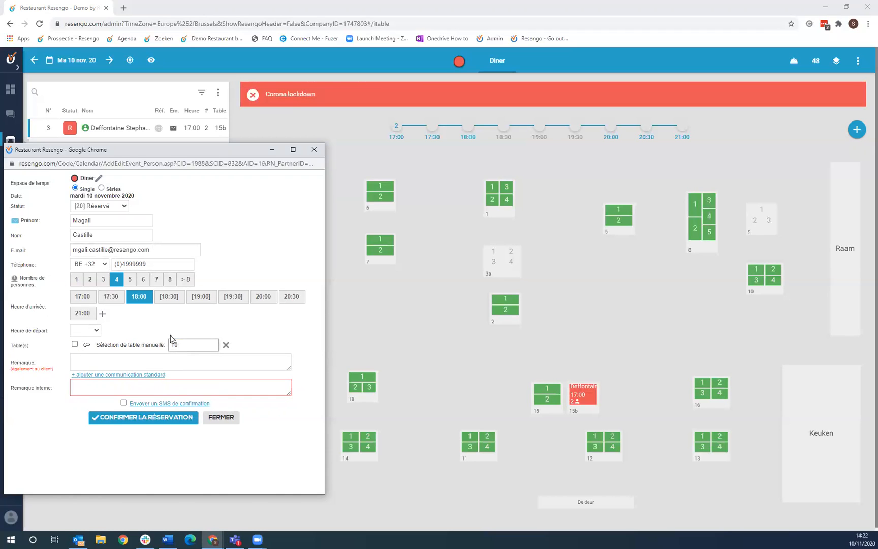
left_click(88, 346)
- Add the internal remark 'Allergie gluten' and confirm the reservation
left_click(96, 361)
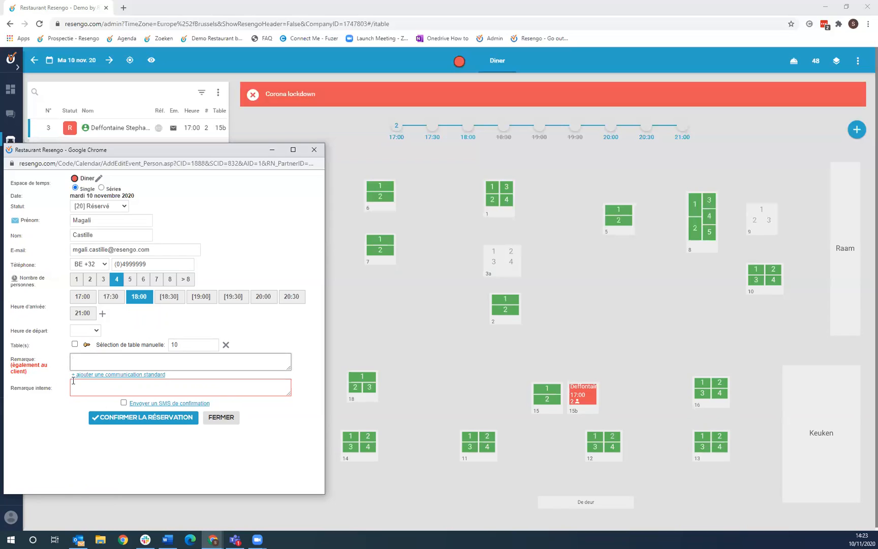
left_click(94, 393)
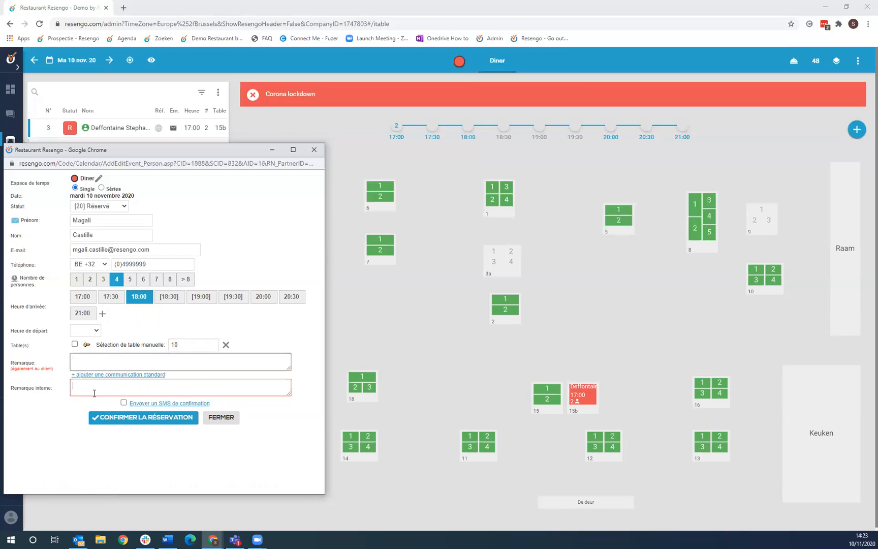
type("Allergie")
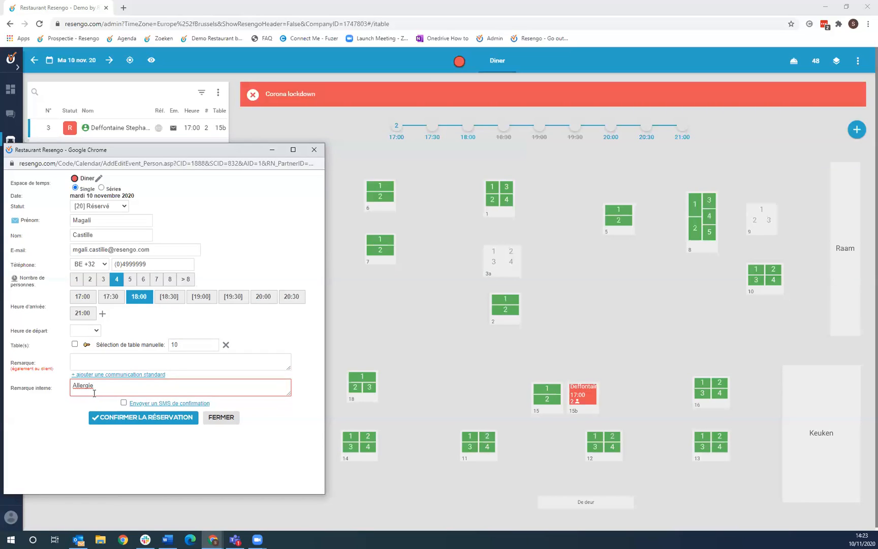
type(" gluten")
left_click(150, 421)
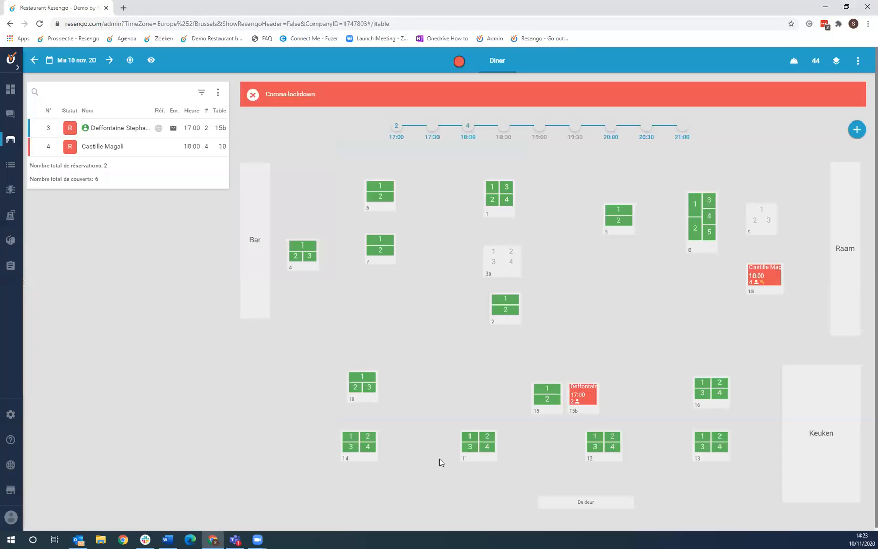
- Open the table 15b booking for 2 at 17:00, whose dog question is answered Oui
mouse_move(762, 246)
mouse_move(588, 408)
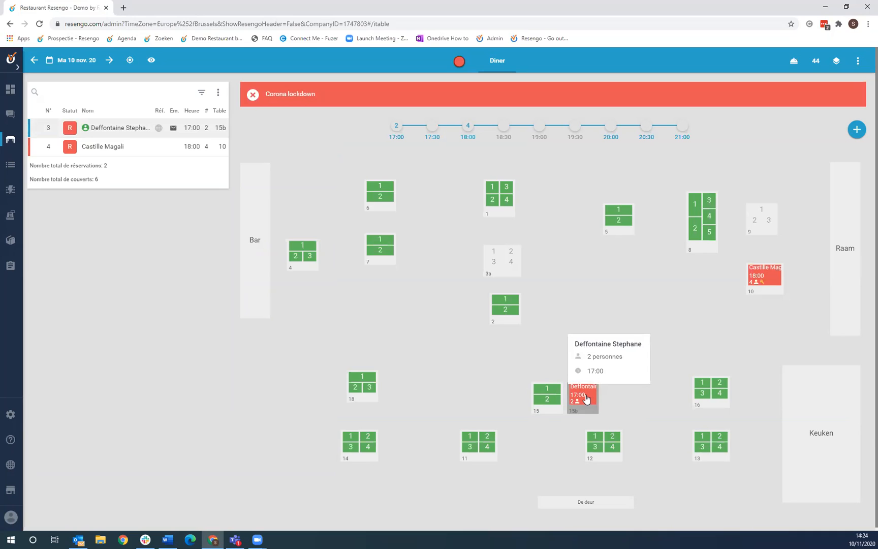
left_click(585, 398)
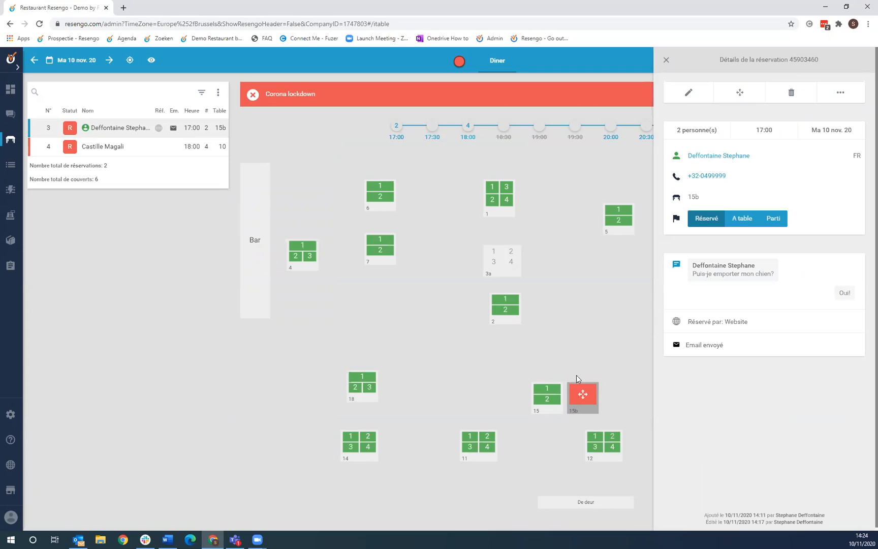
mouse_move(583, 397)
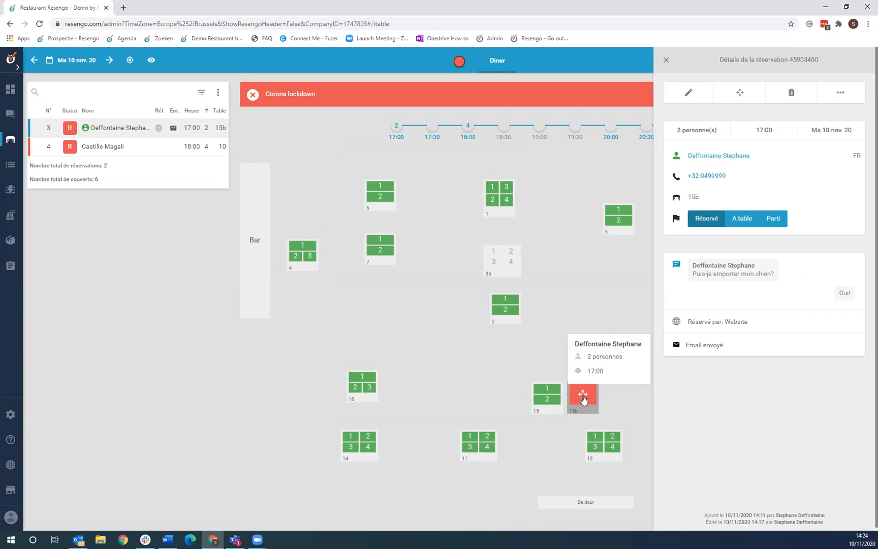
- Relocate the 17:00 booking for 2 onto table 5, leaving two reservations and 6 covers
left_click_drag(583, 398, 621, 225)
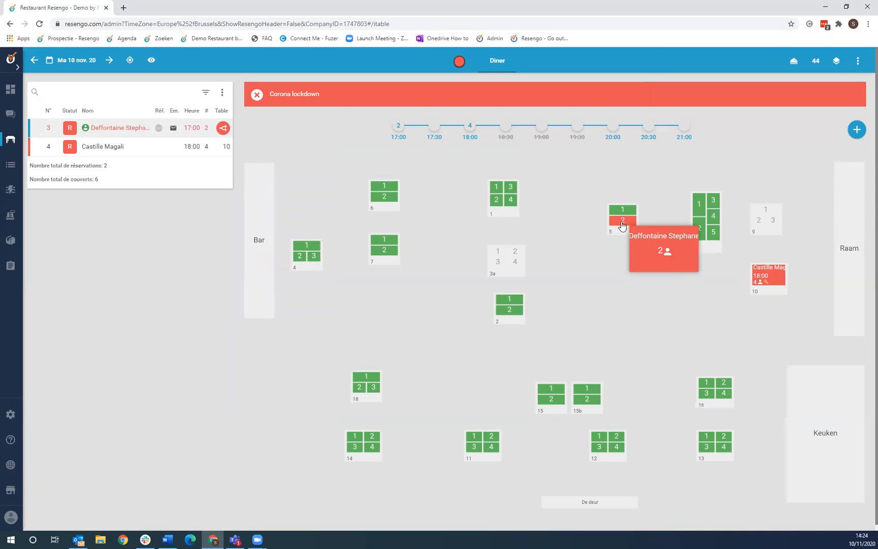
mouse_move(622, 226)
left_mouse_down()
mouse_move(631, 199)
mouse_move(589, 235)
mouse_move(635, 239)
mouse_move(641, 231)
mouse_move(625, 227)
left_mouse_up()
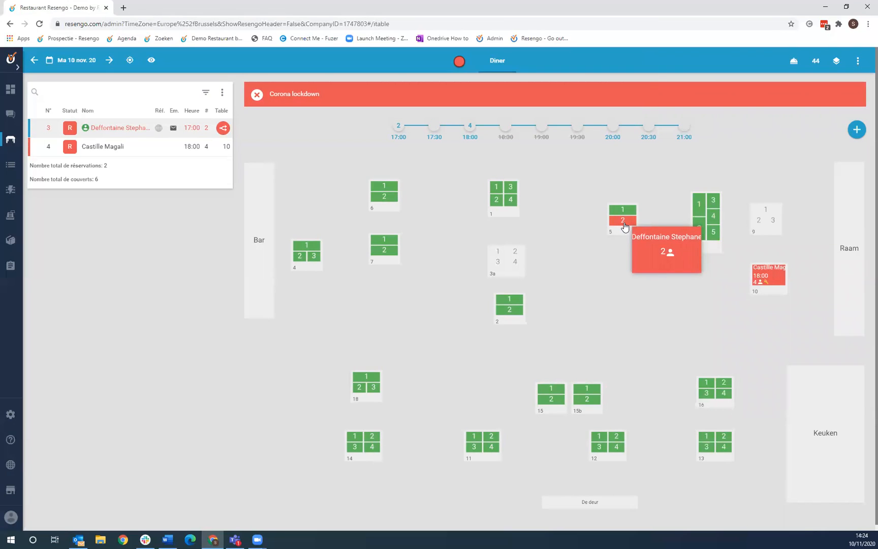
left_click_drag(624, 226, 624, 226)
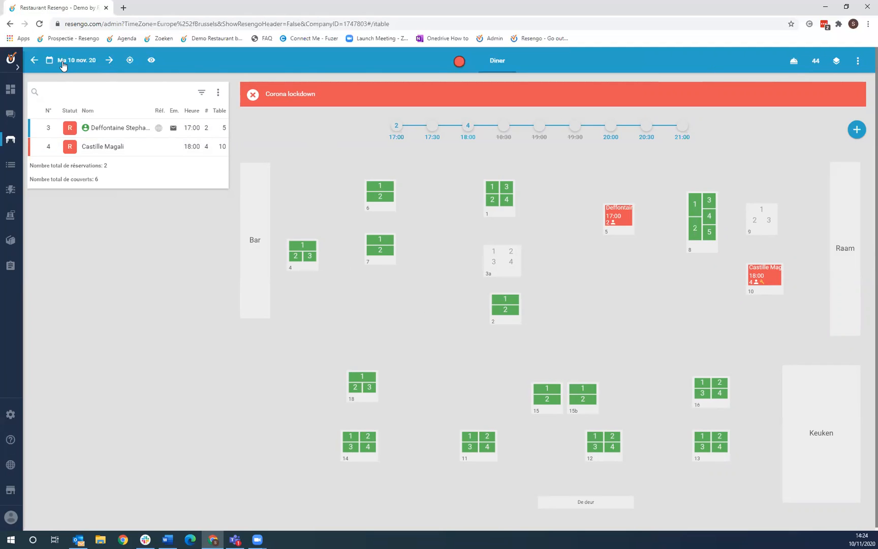
- Open the Disponibilité dialog for mardi 10 novembre 2020's blocked Diner service
left_click(80, 61)
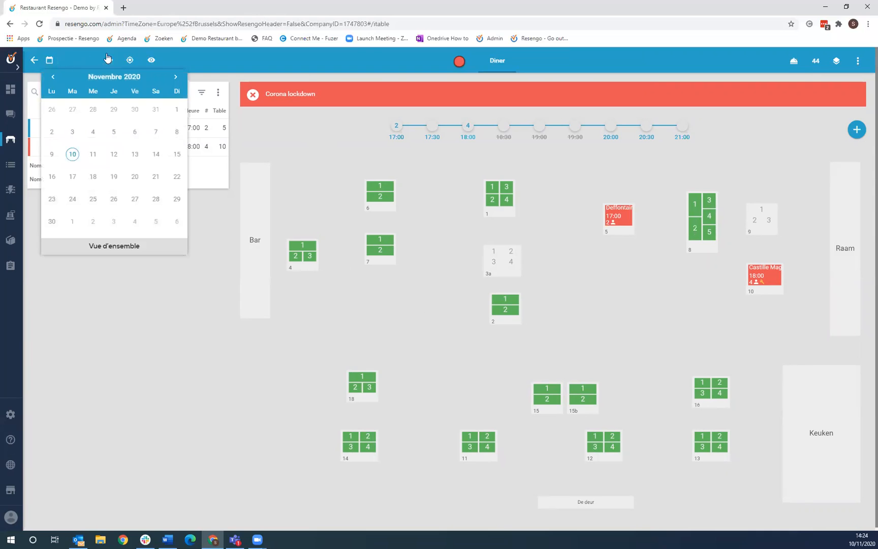
left_click(205, 64)
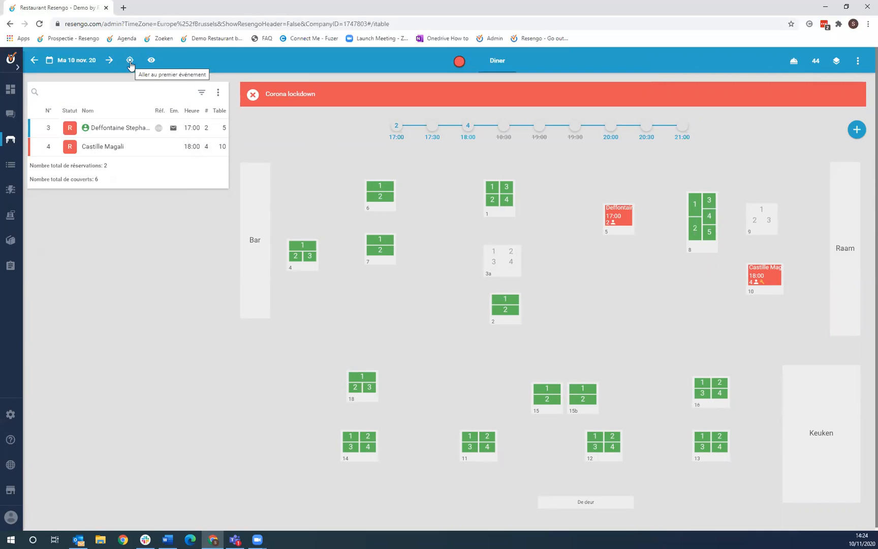
left_click(151, 60)
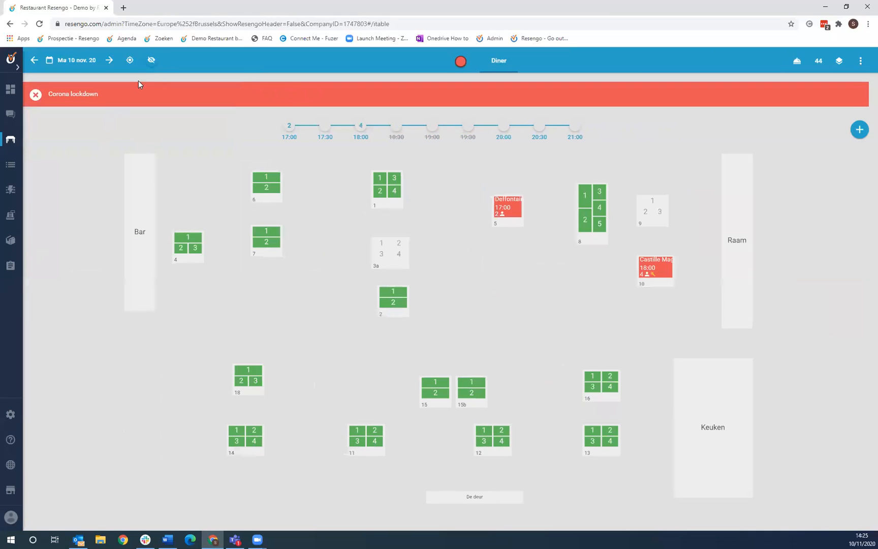
left_click(151, 60)
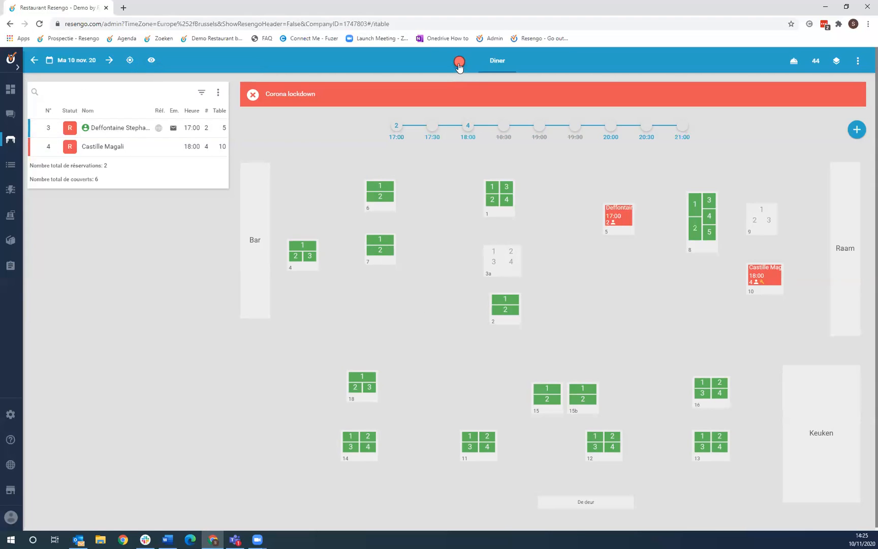
mouse_move(459, 65)
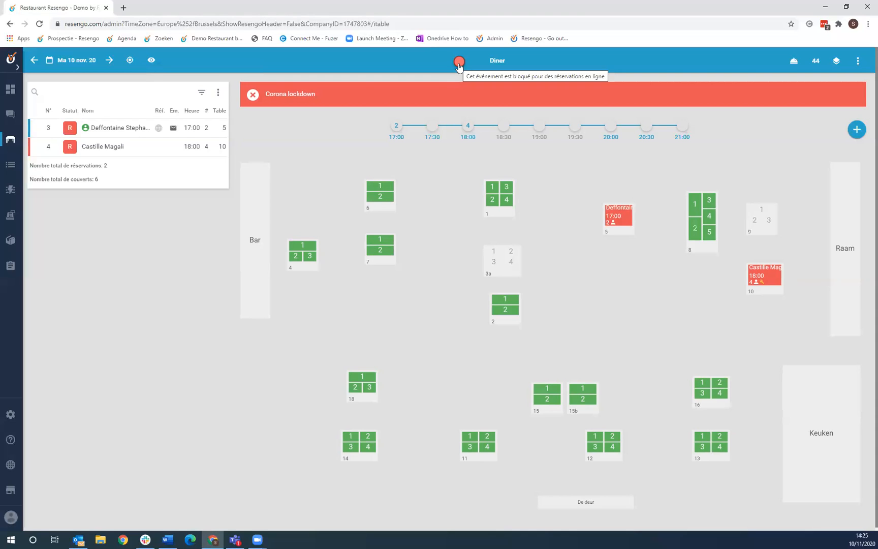
left_click(459, 63)
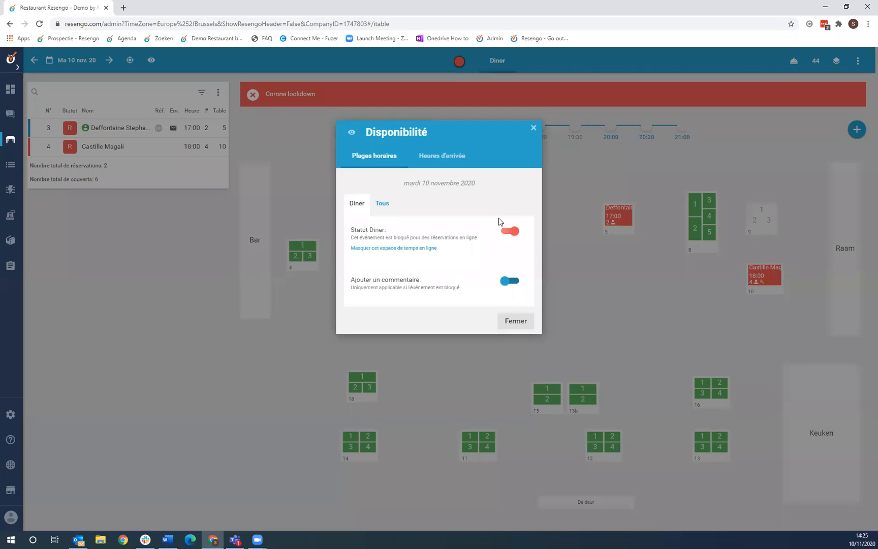
- Set Statut Diner to open, check Heures d'arrivée (18:30–19:30 still blocked), and close Disponibilité
left_click(513, 231)
left_click_drag(447, 158, 467, 173)
left_click(464, 174)
left_click(439, 158)
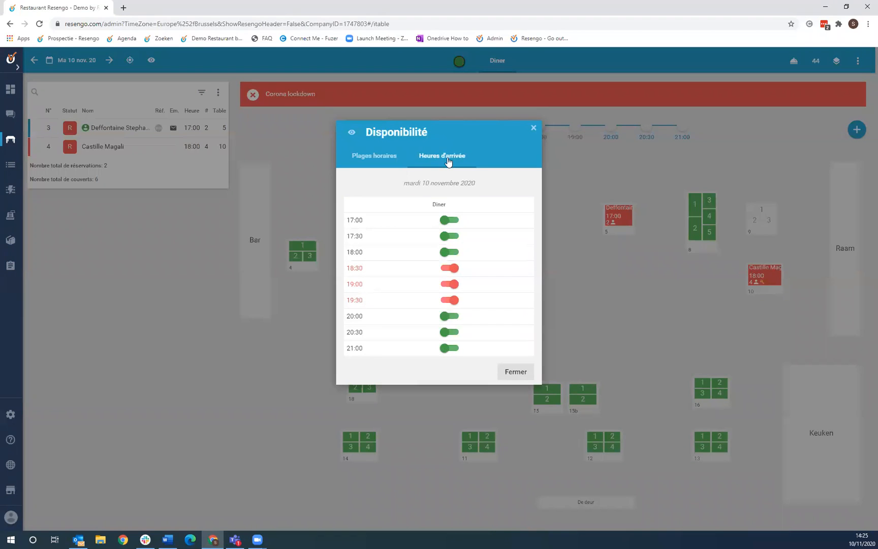
left_click(393, 159)
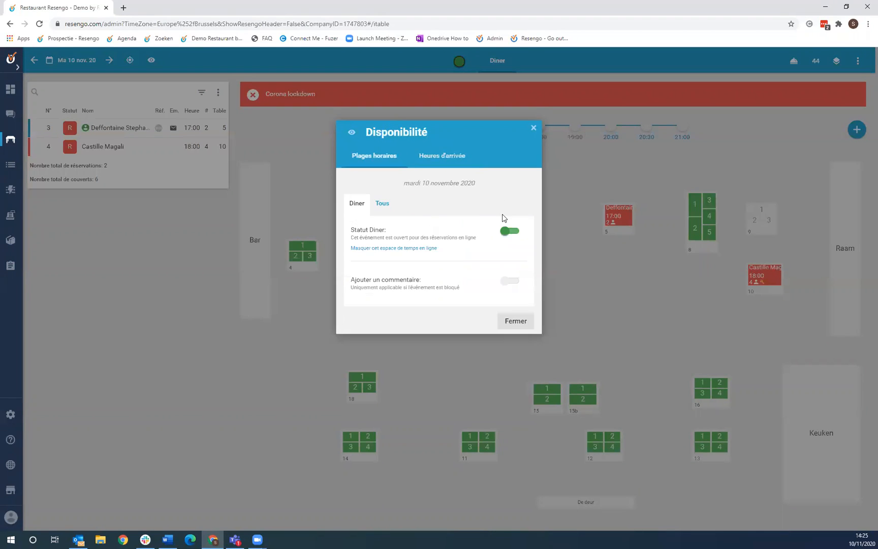
left_click(531, 128)
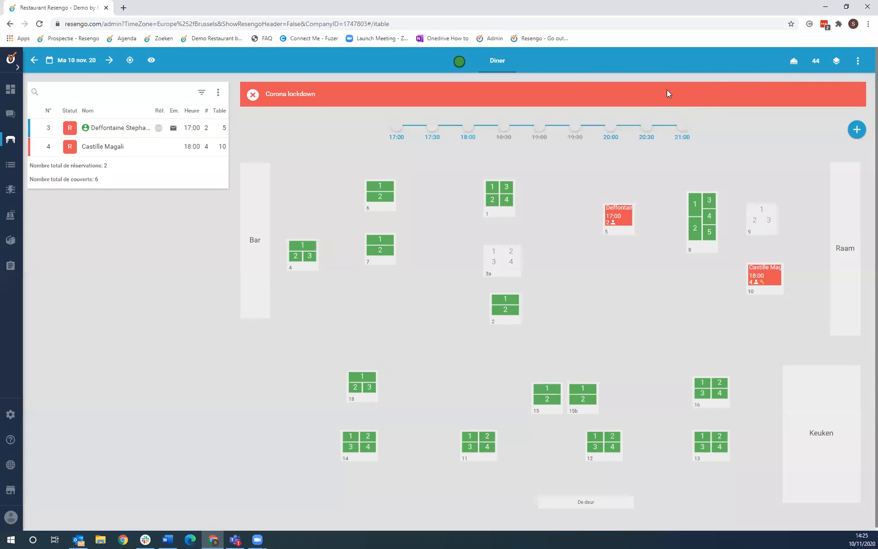
- Turn on Mode réception and seat a 17:00 walk-in party of 4 at table 1
left_click(794, 62)
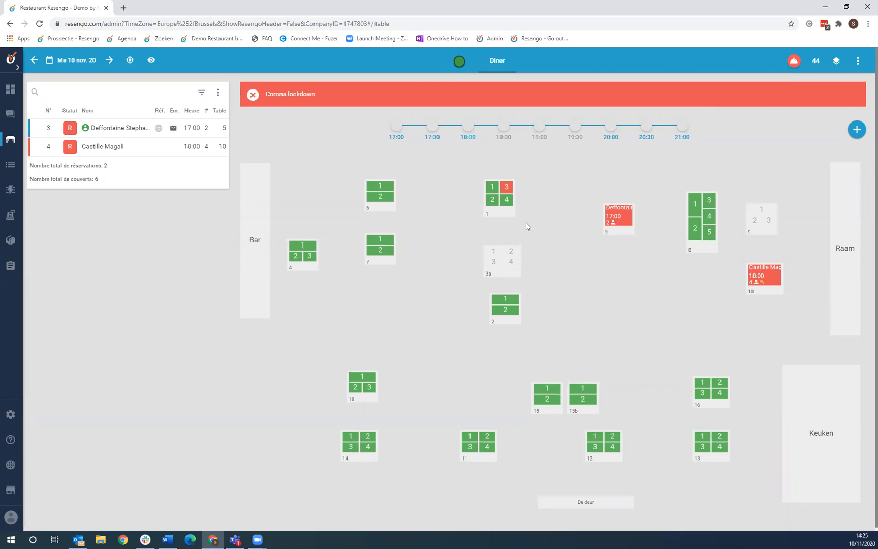
left_click(505, 203)
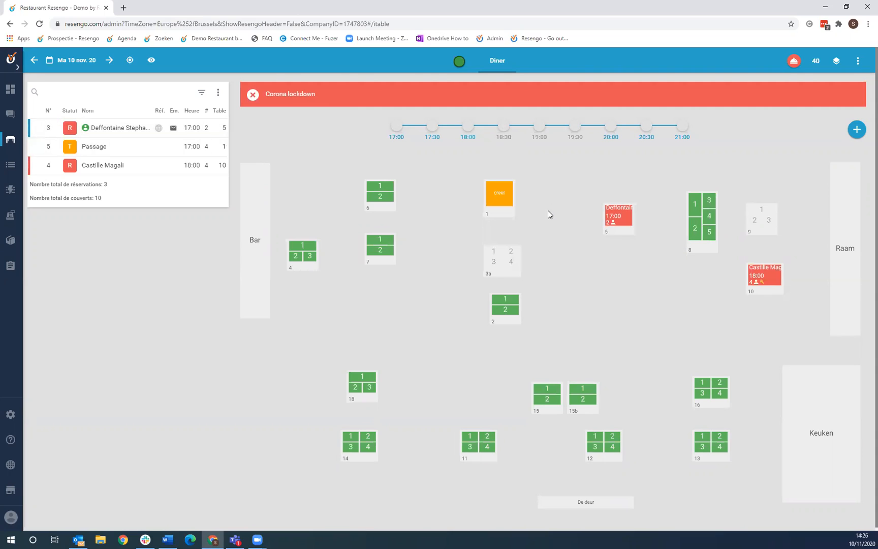
- Change the remaining online reservations counter from 40 to 45 and save it
left_click(816, 62)
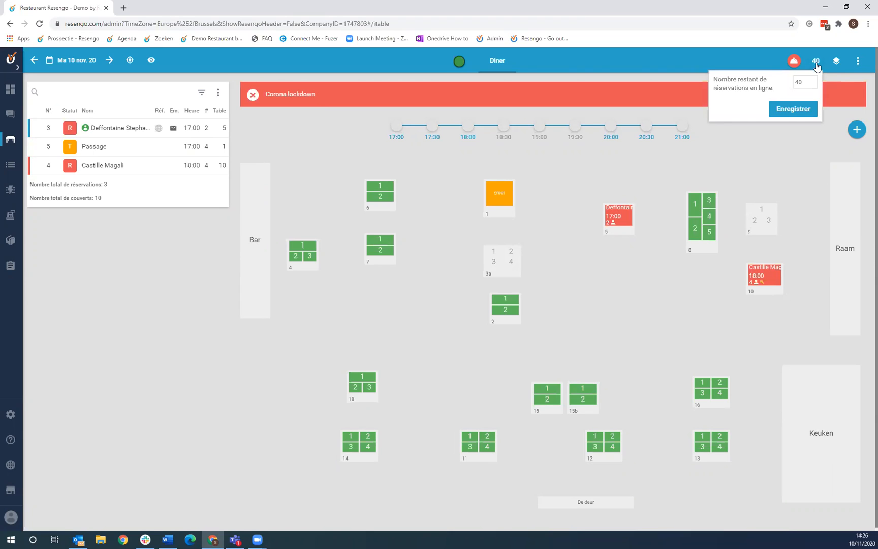
left_click(812, 84)
key("BackSpace")
key("BackSpace")
type("45")
left_click(809, 111)
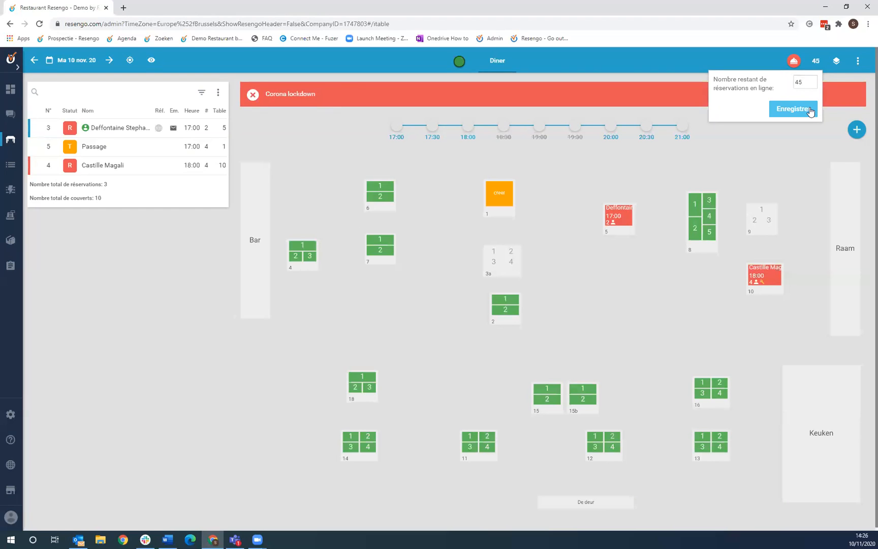
left_click(809, 150)
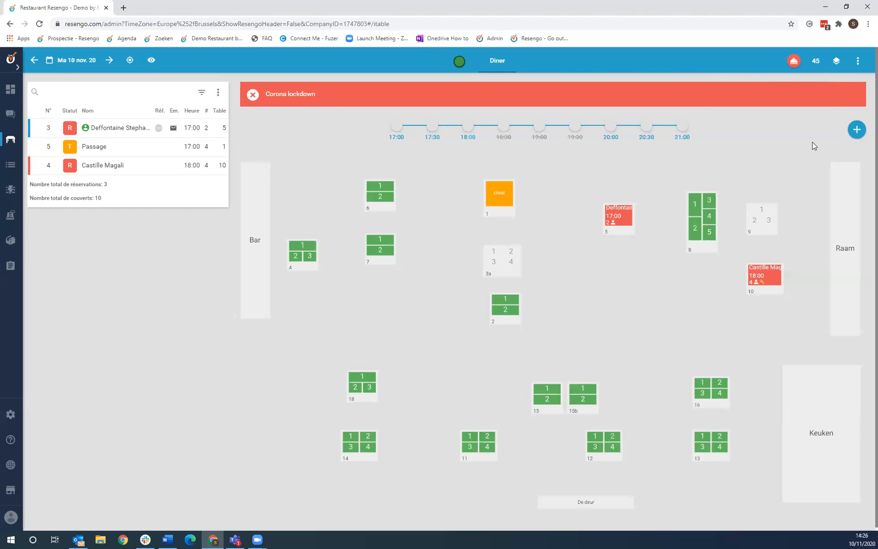
- Switch the floor plan's zone between Zaal Achter and Zaal Voor
left_click(835, 63)
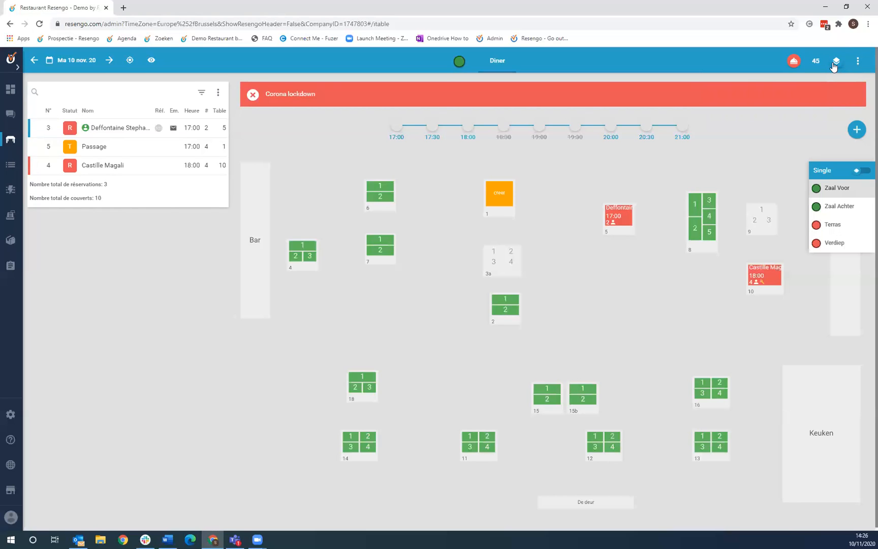
left_click(856, 207)
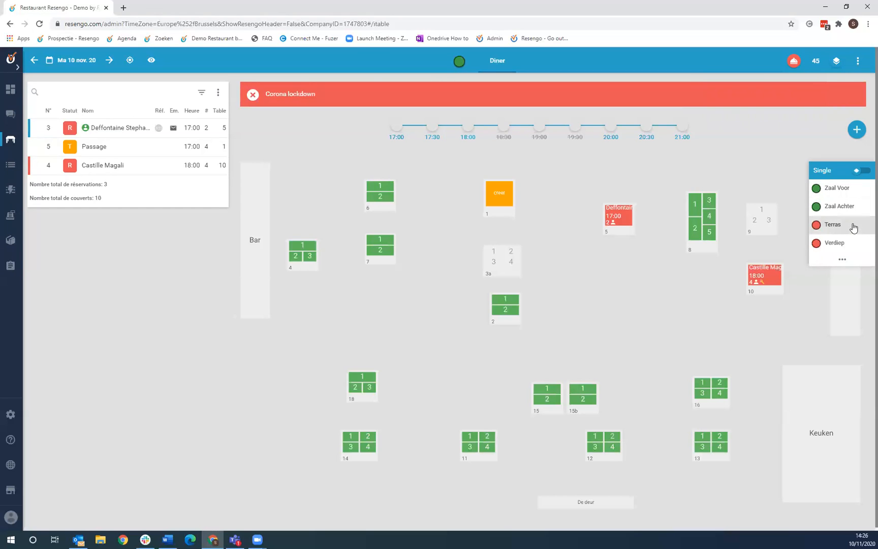
left_click(837, 192)
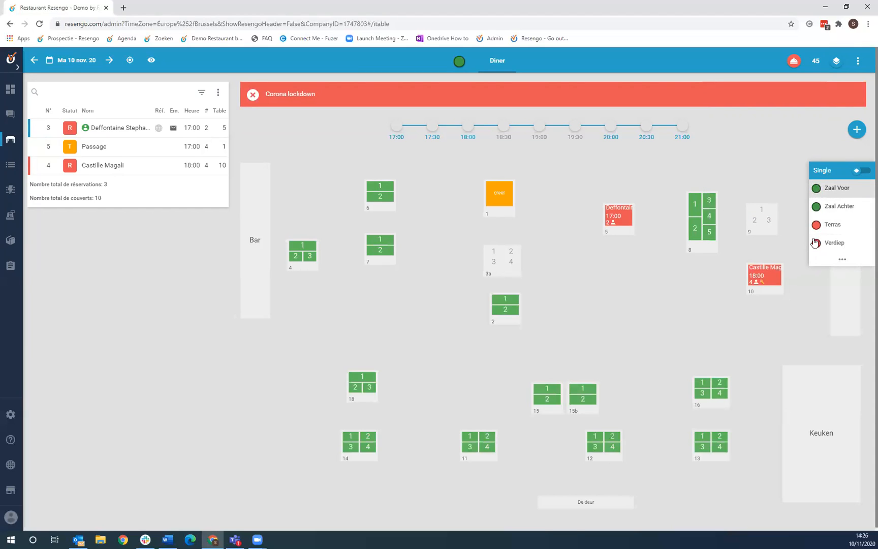
- Disable online booking for Zaal Achter and enable it for Terras
left_click(843, 261)
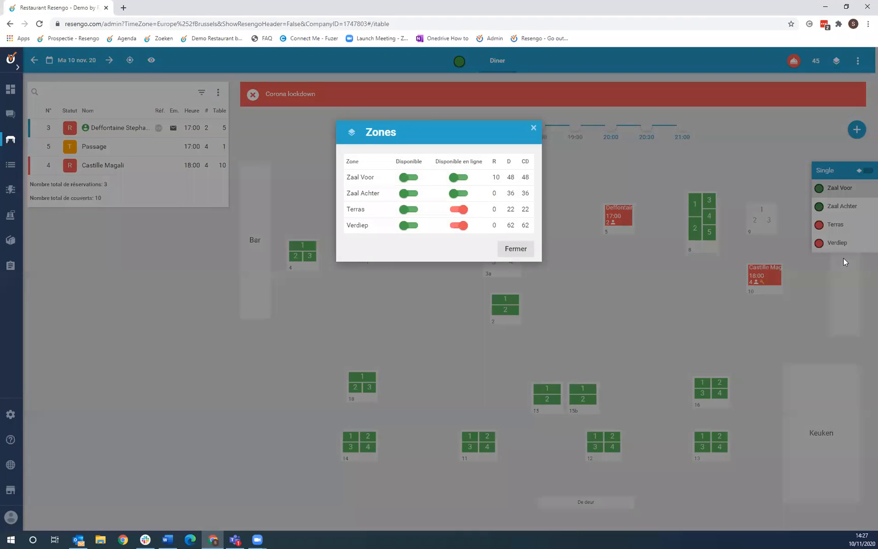
left_click(458, 193)
left_click(458, 208)
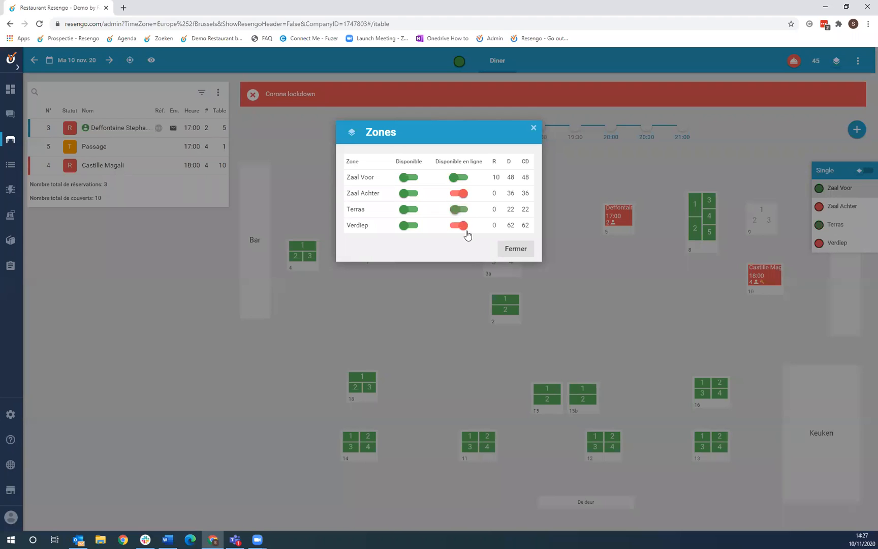
left_click(526, 249)
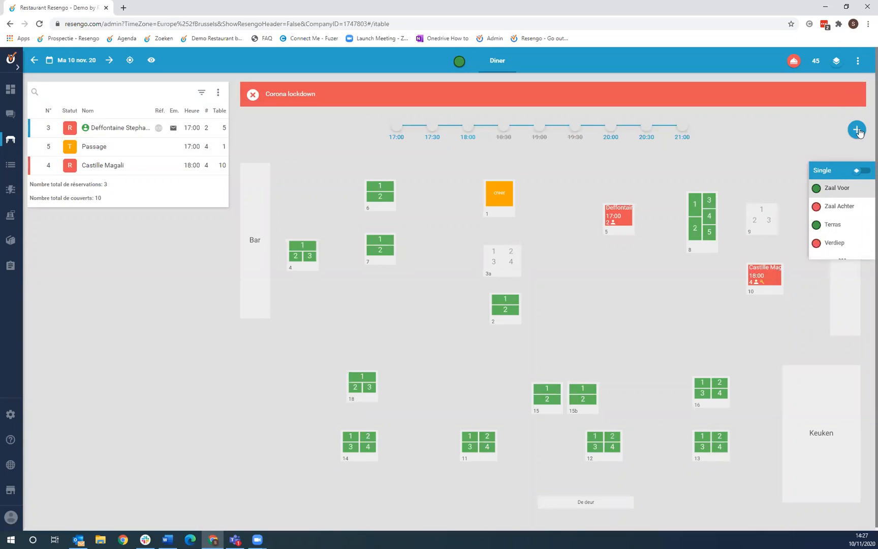
left_click(858, 62)
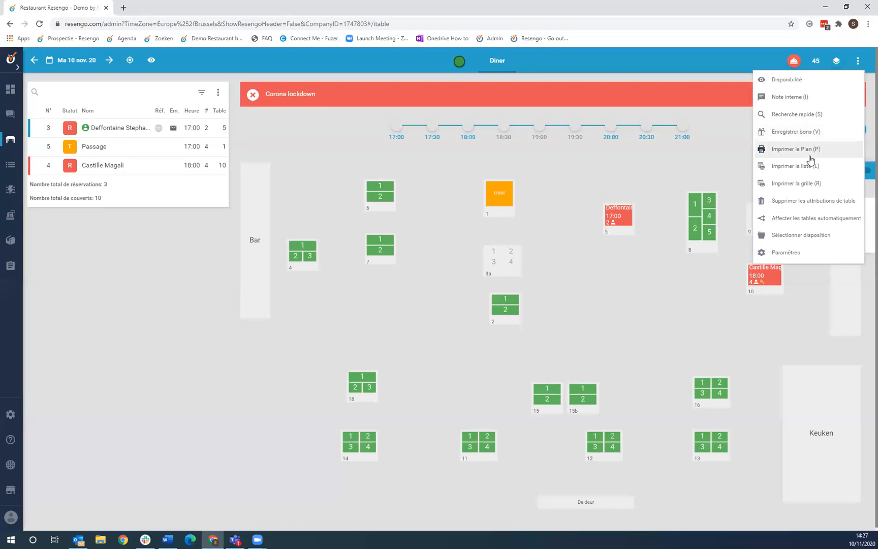
left_click(712, 150)
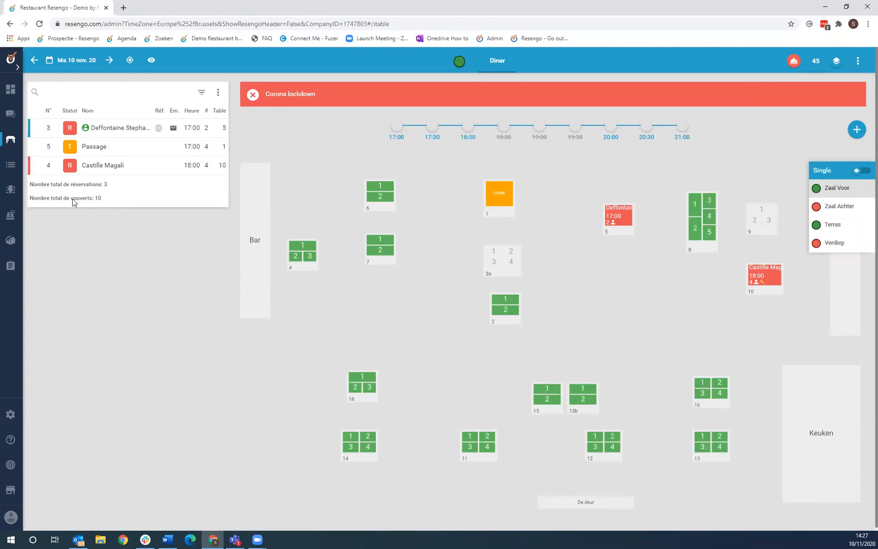
- Mark the table 5 party seated (T), then departed (PA), and the table 1 walk-in departed (PA)
mouse_move(49, 173)
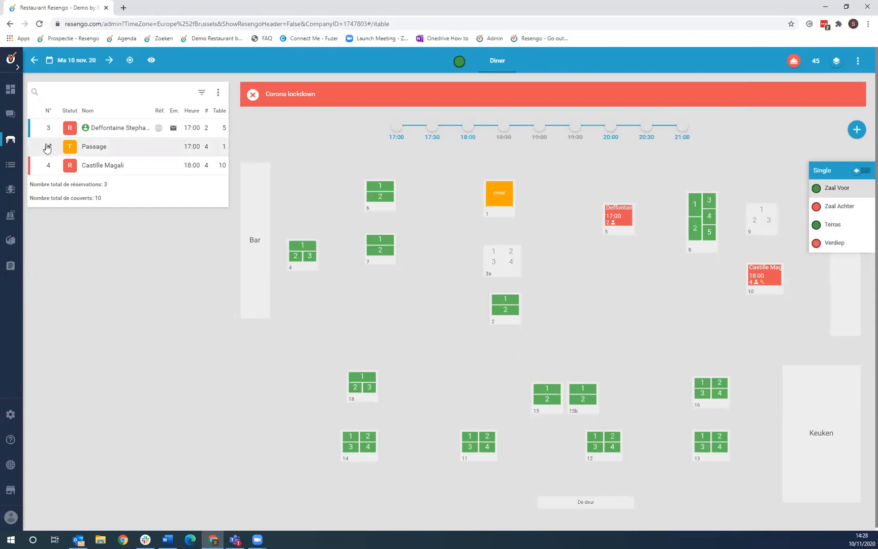
mouse_move(48, 132)
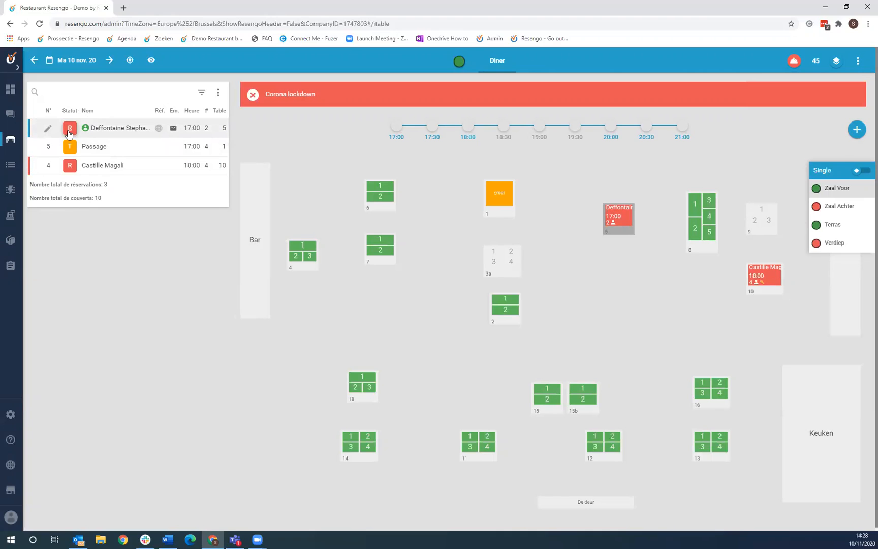
left_click(70, 133)
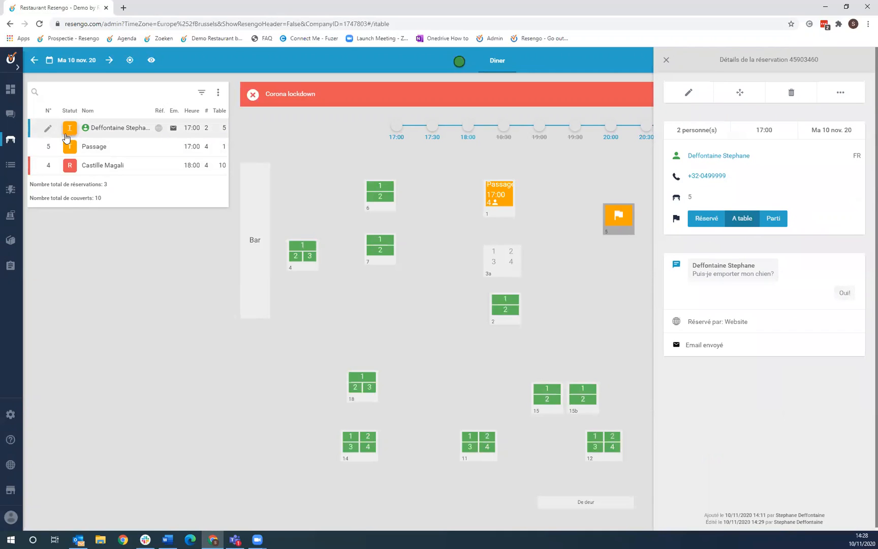
left_click(98, 93)
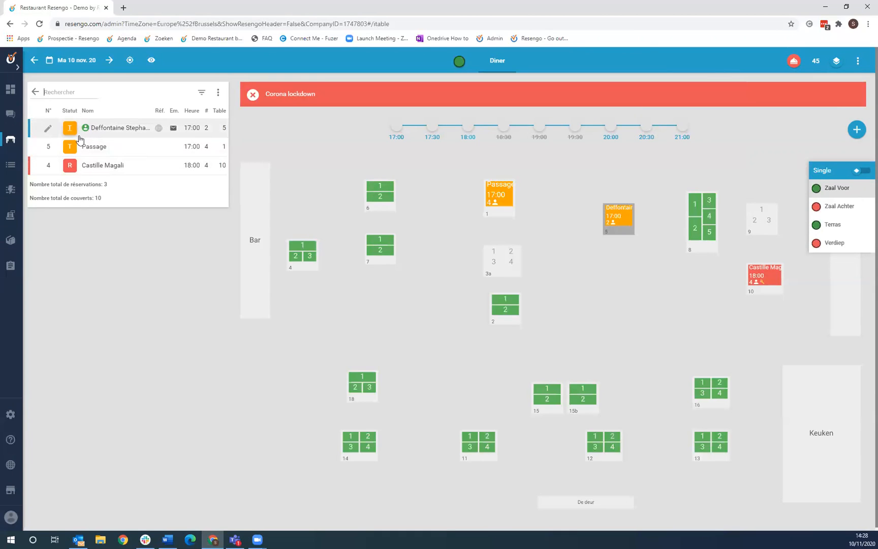
left_click(71, 133)
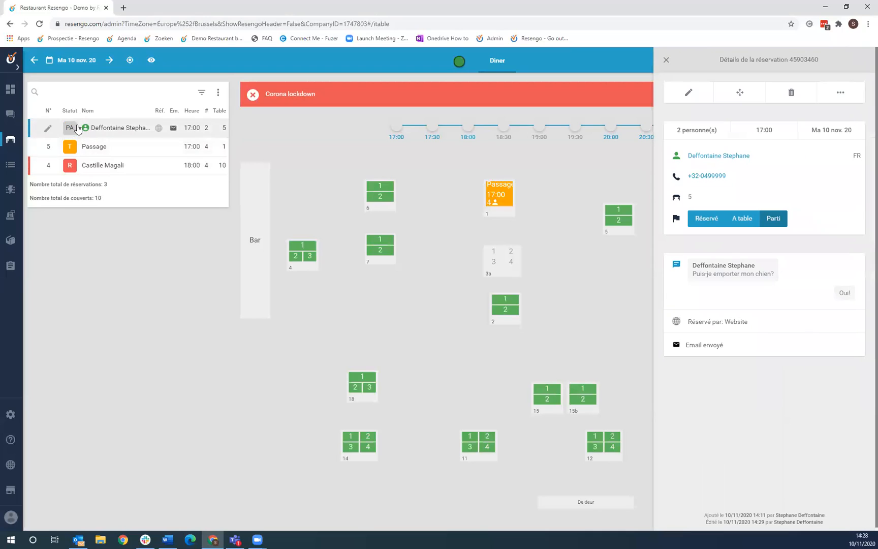
left_click(117, 98)
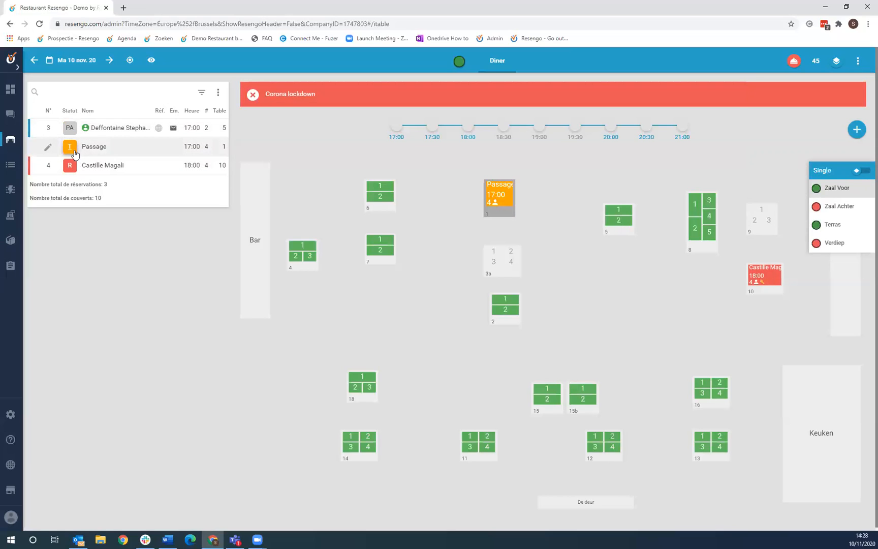
left_click(71, 150)
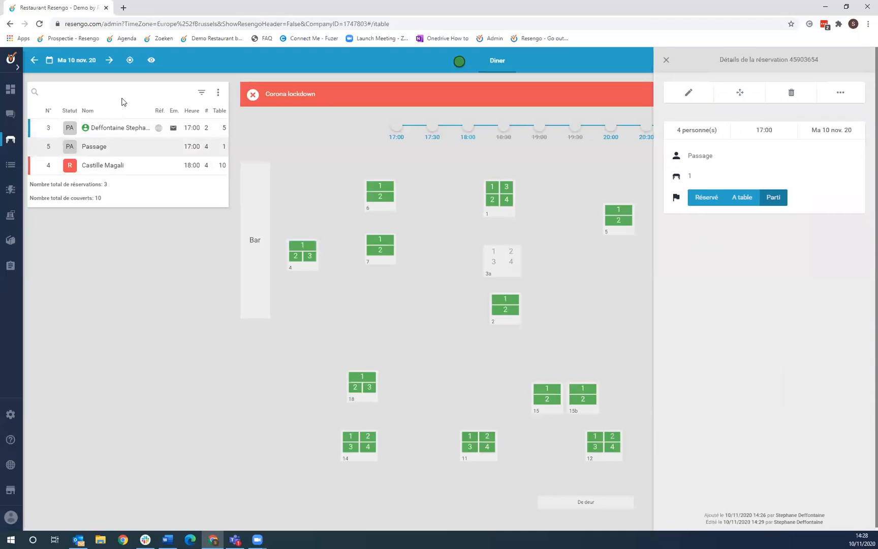
left_click(122, 98)
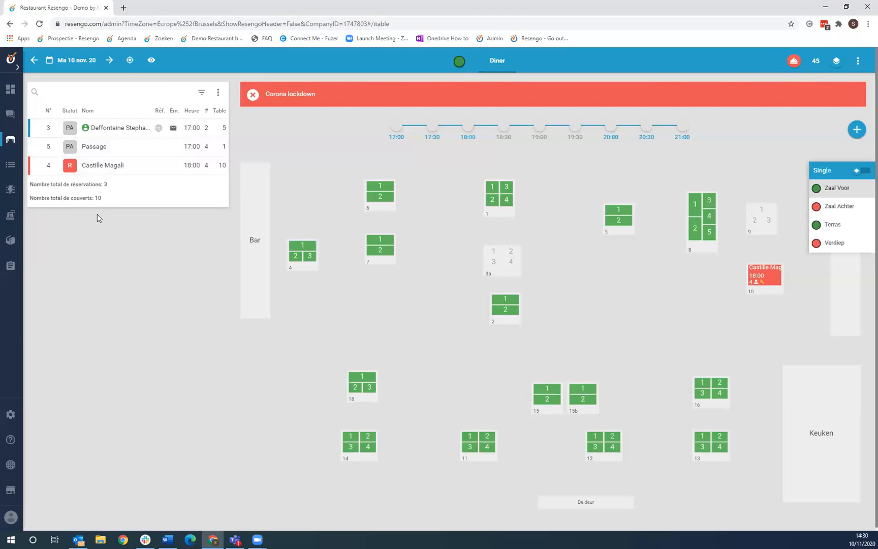
mouse_move(29, 173)
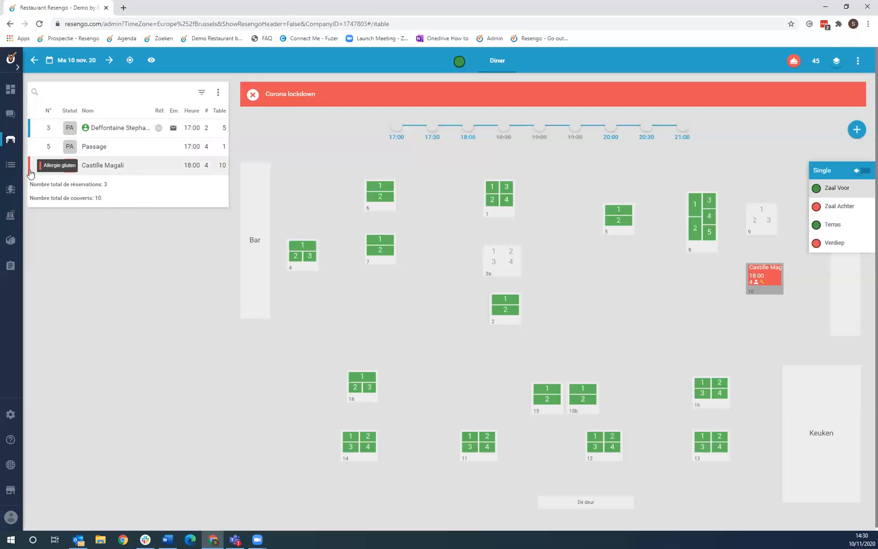
mouse_move(28, 134)
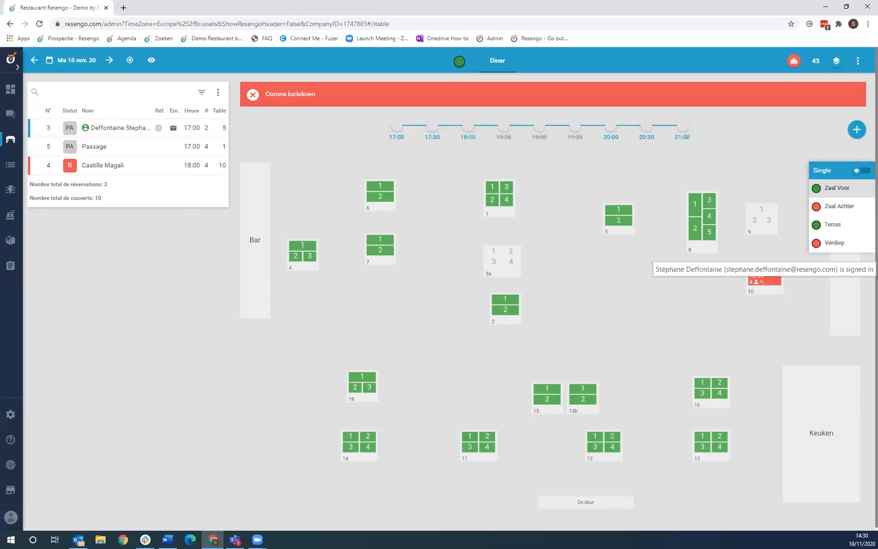
left_click(11, 166)
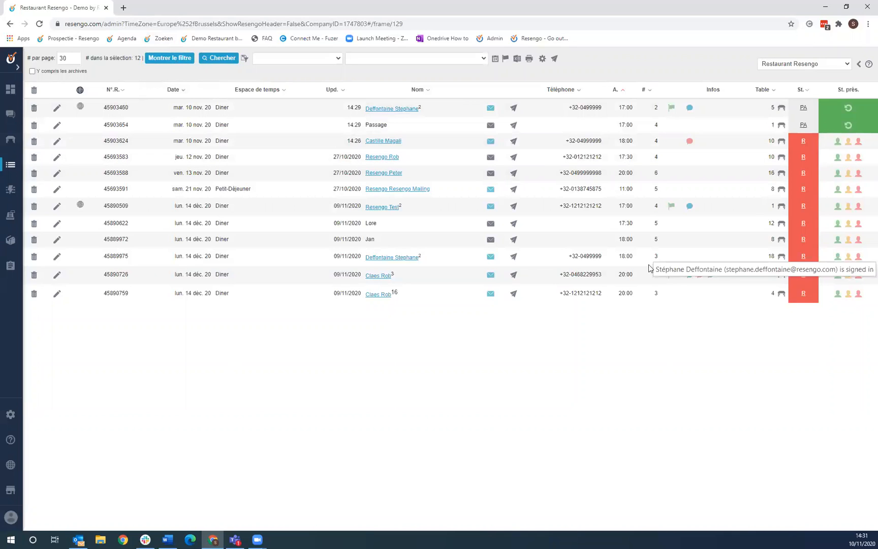
- Filter the reservations list to the dates 10/11-15/11
left_click(169, 58)
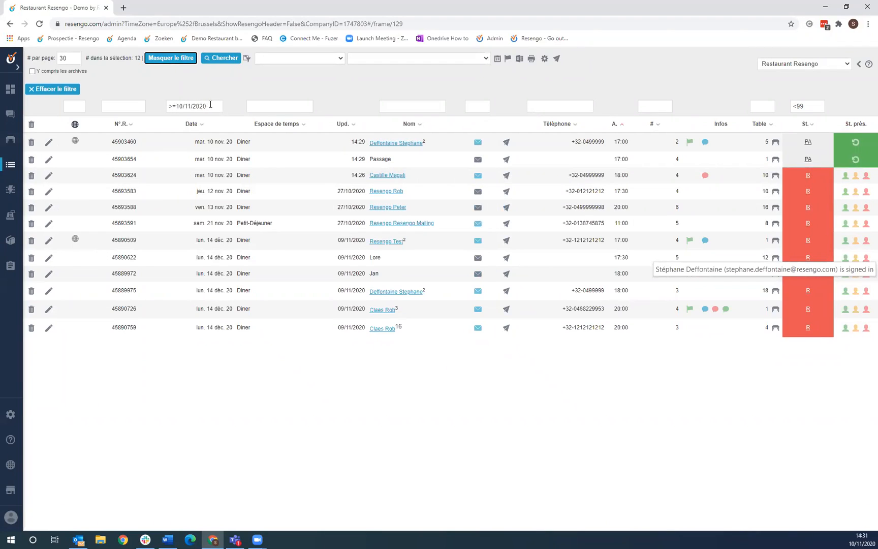
left_click(184, 105)
left_click(168, 106)
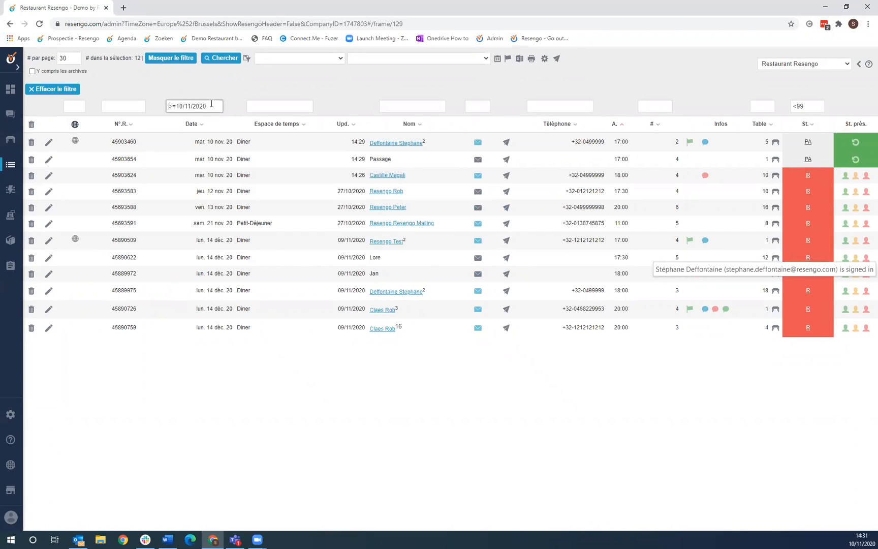
left_click_drag(203, 106, 139, 64)
type("10/11-15/11")
left_click(220, 58)
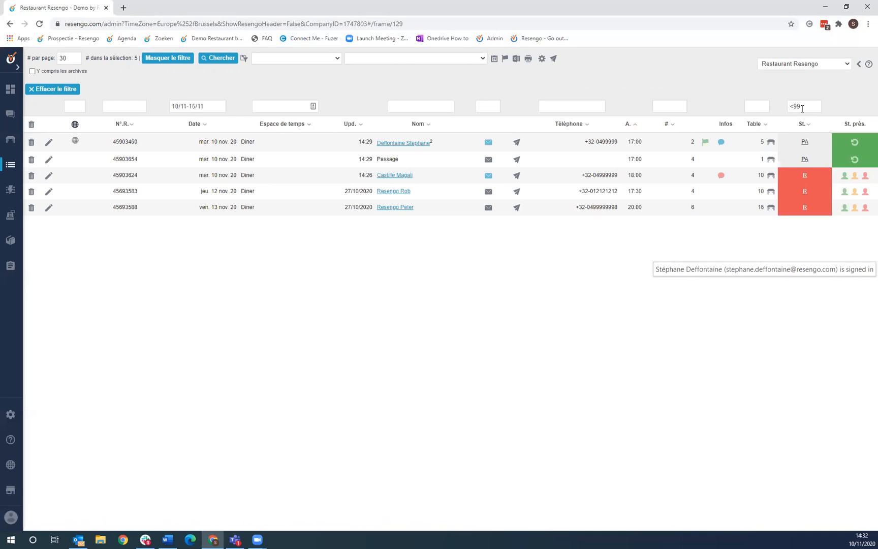
- Set the status filter to 99, leaving the single cancelled 10 Nov dinner booking
left_click_drag(808, 106, 771, 106)
type("99")
key("Return")
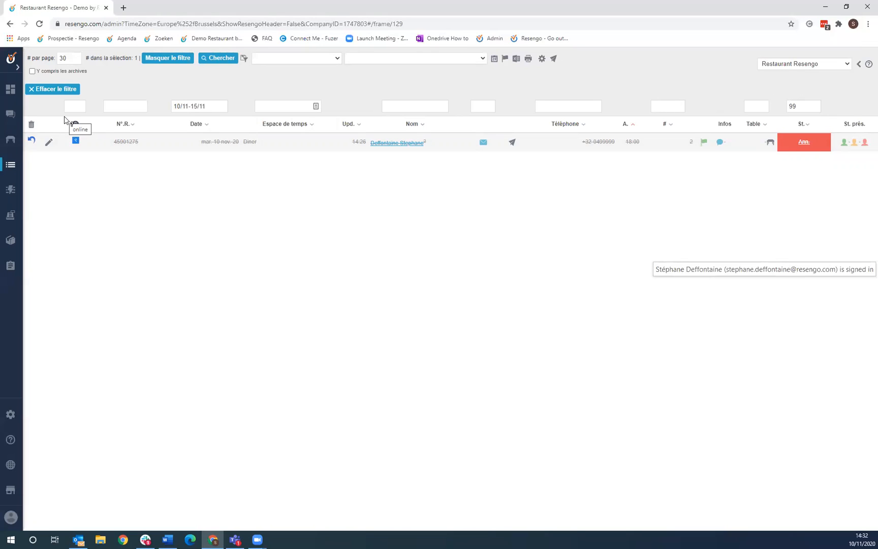
left_click(10, 194)
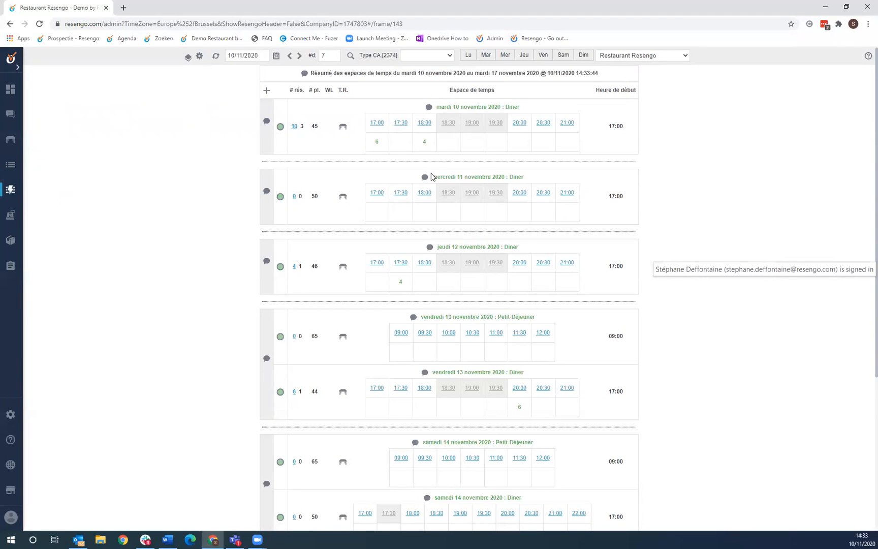
- Start a new reservation for the 18:00 dinner slot, then close it without saving
scroll(453, 258, "down", 1)
scroll(374, 182, "up", 1)
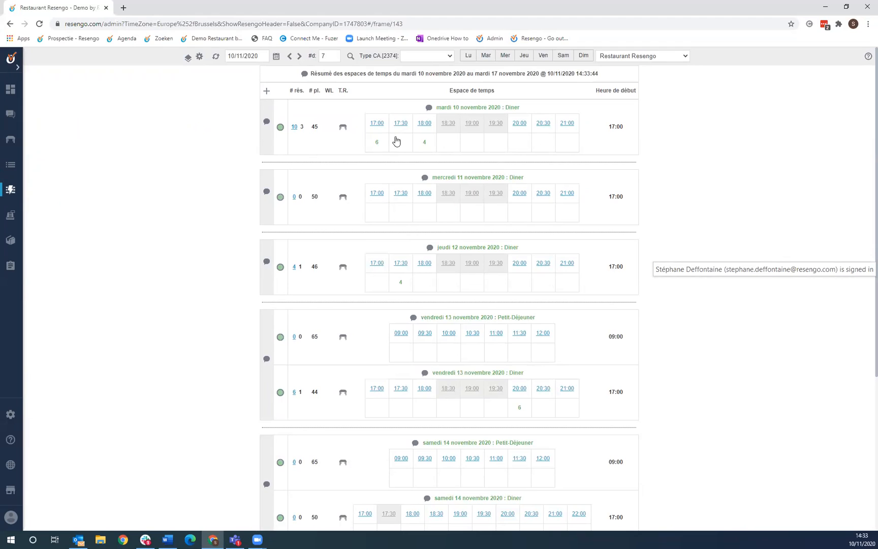
left_click(423, 123)
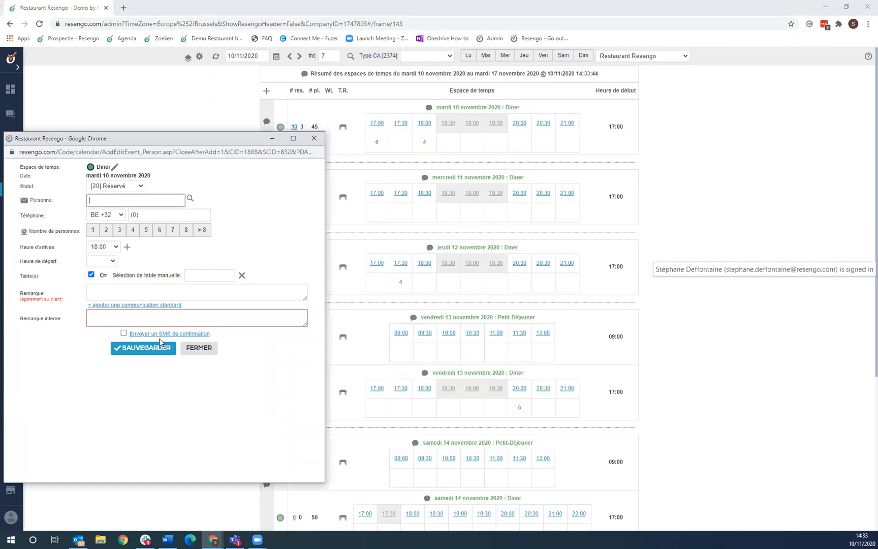
left_click(314, 138)
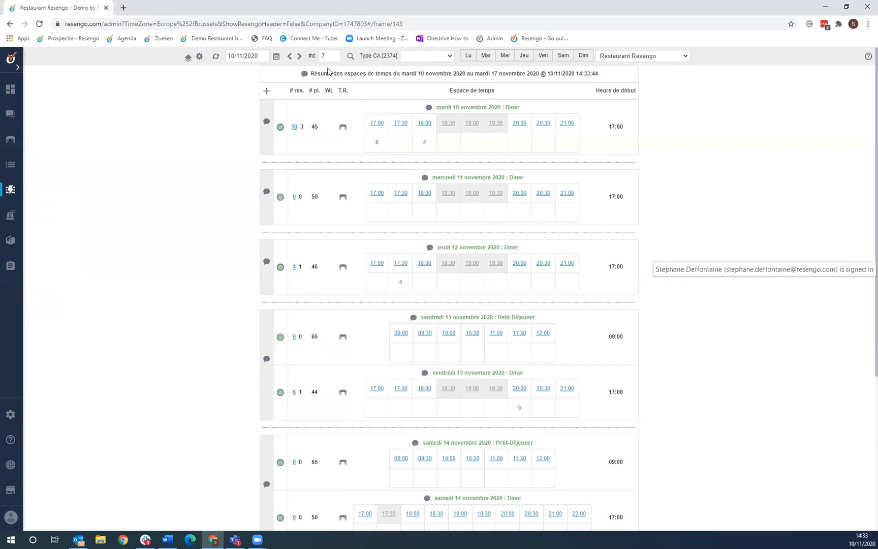
- Extend the time-slot summary to 14 days and show only Wednesdays (Mer)
scroll(409, 223, "down", 5)
scroll(422, 305, "up", 5)
key("Return")
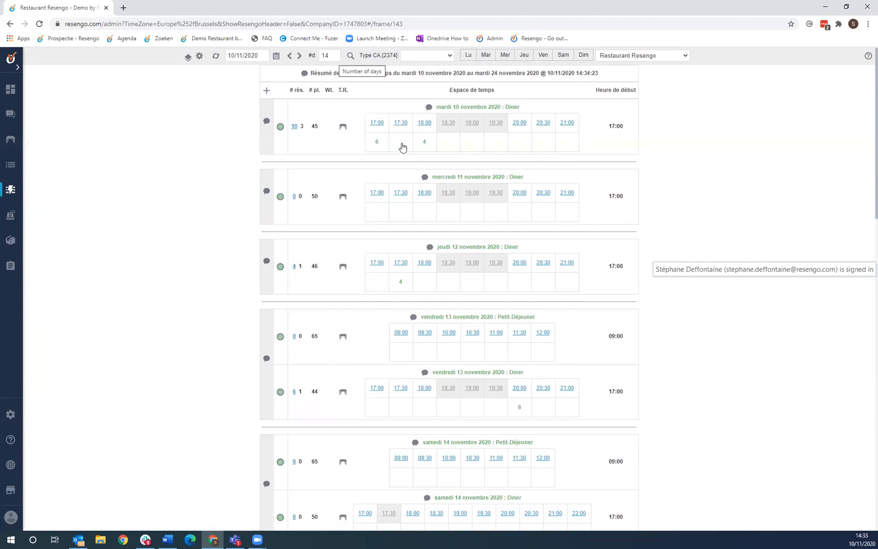
left_click(505, 56)
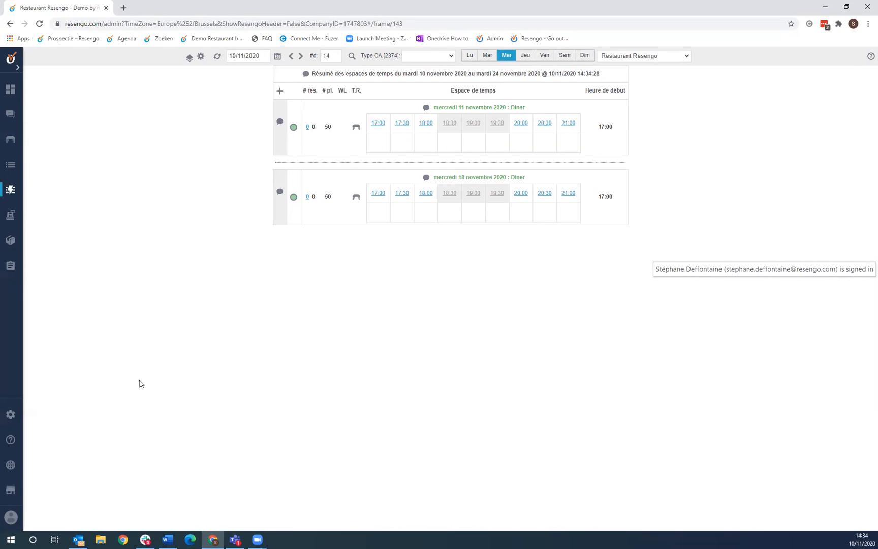
left_click(11, 416)
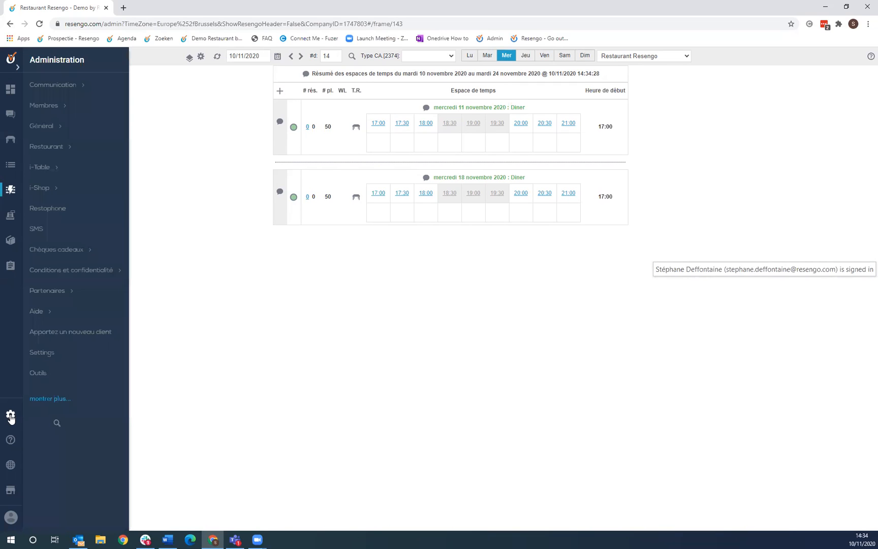
- Go to Restaurant > Heures d'ouverture (séries) and apply the filter to list all 8 series
left_click(59, 148)
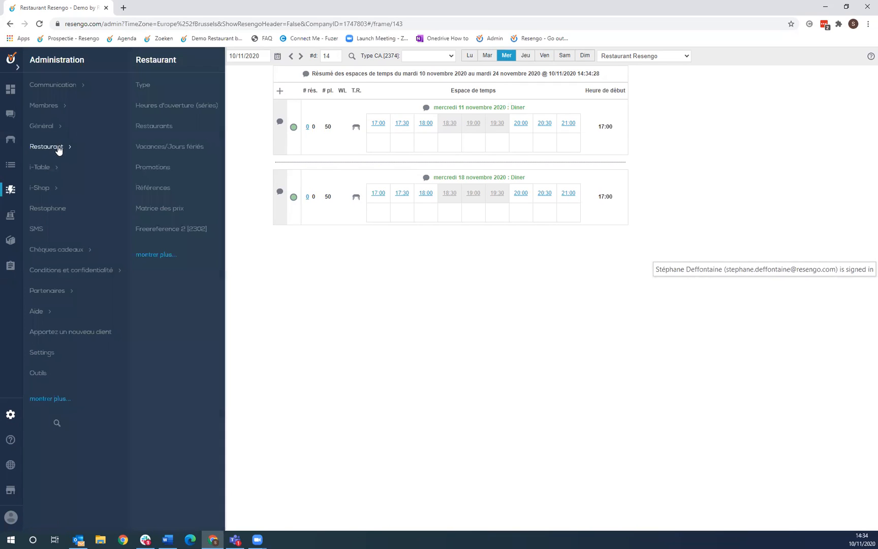
left_click(184, 109)
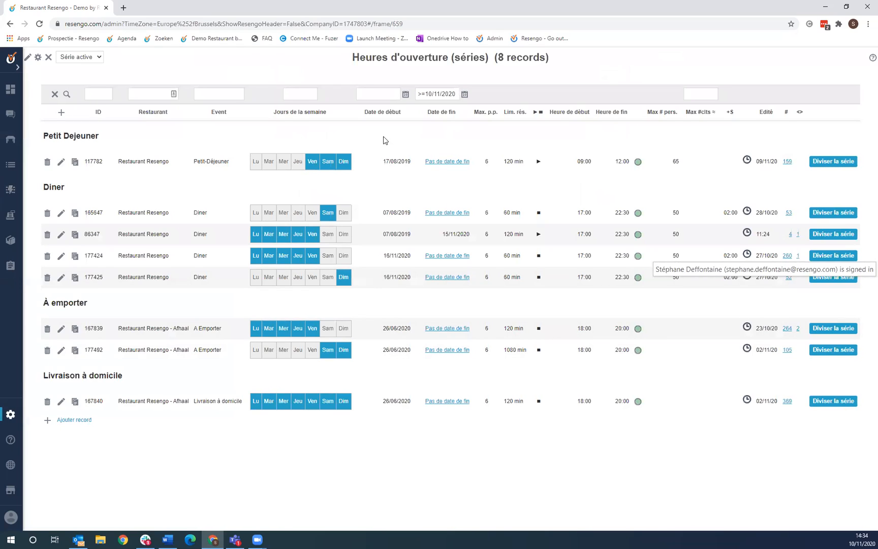
left_click(67, 94)
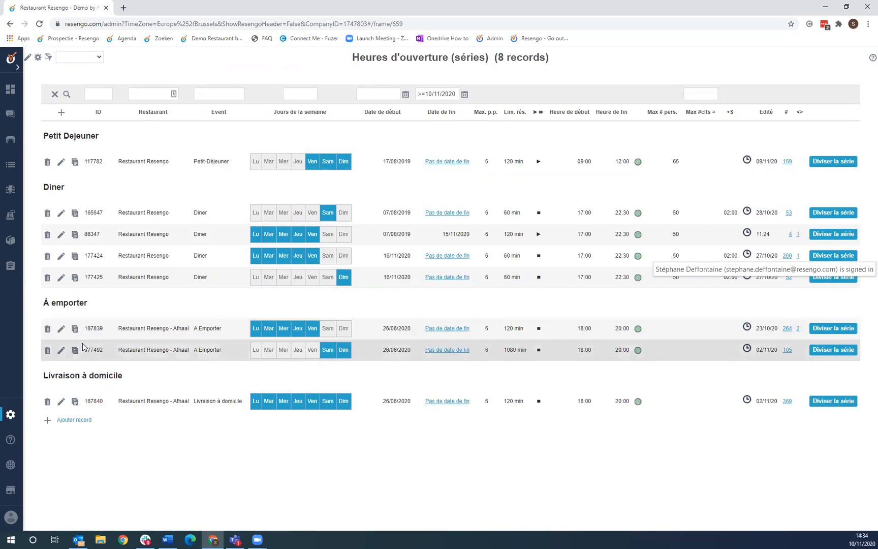
left_click(87, 422)
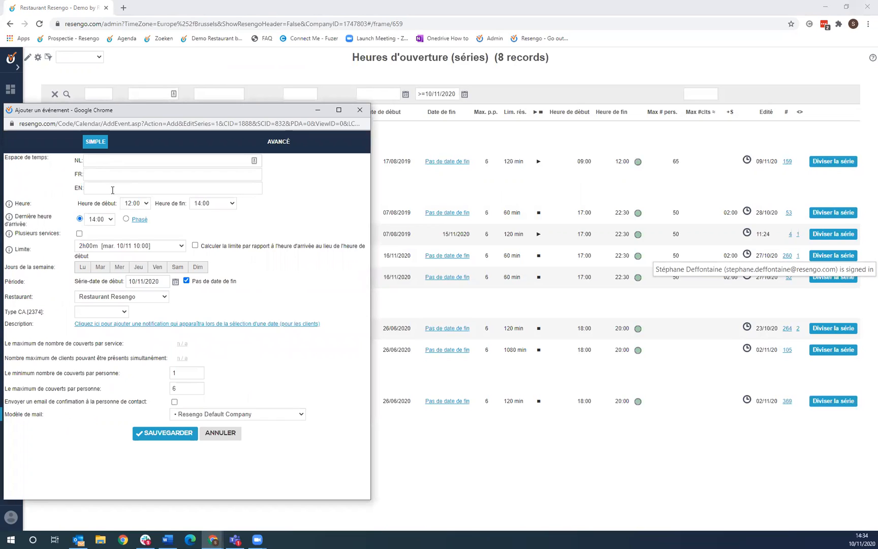
- Keep 12:00 as the new series' start time and open its Phasé arrival slots
left_click(138, 204)
left_click(243, 220)
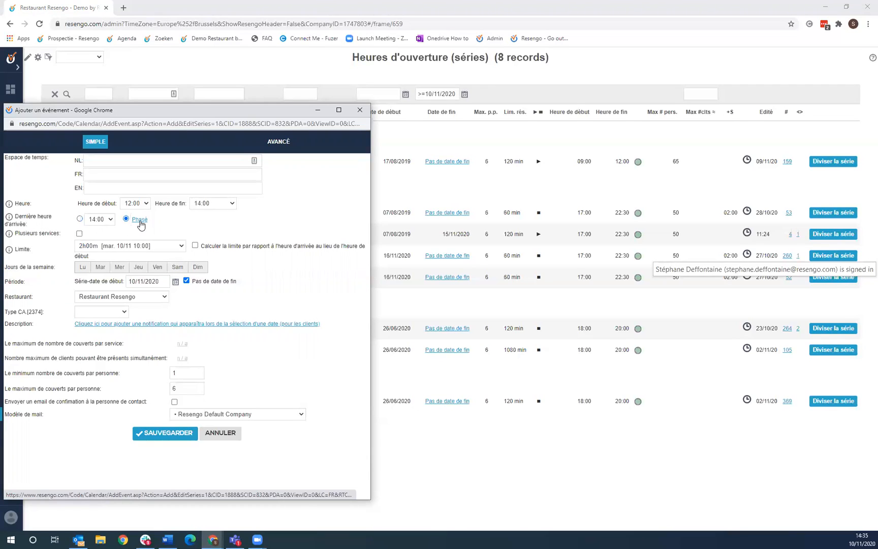
left_click(140, 222)
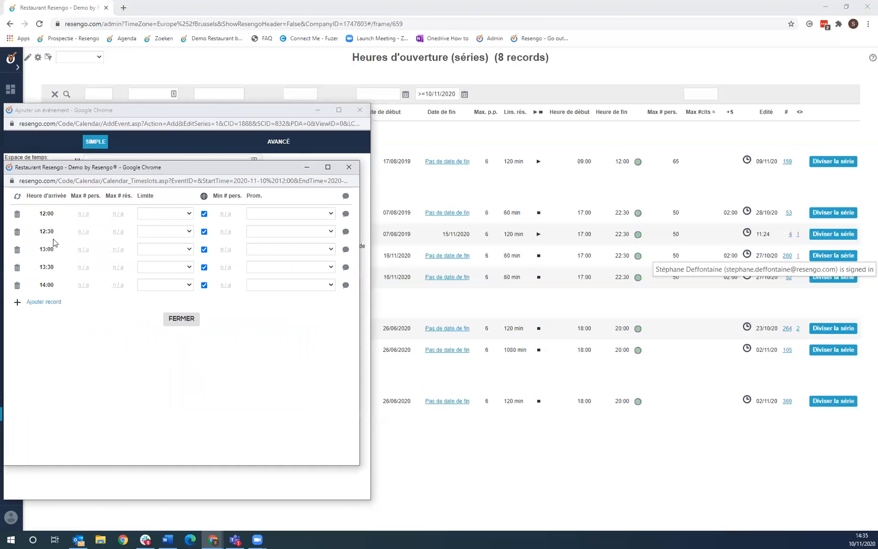
- Delete the 14:00 arrival slot and confirm the removal
left_click_drag(40, 214, 48, 215)
left_click(49, 214)
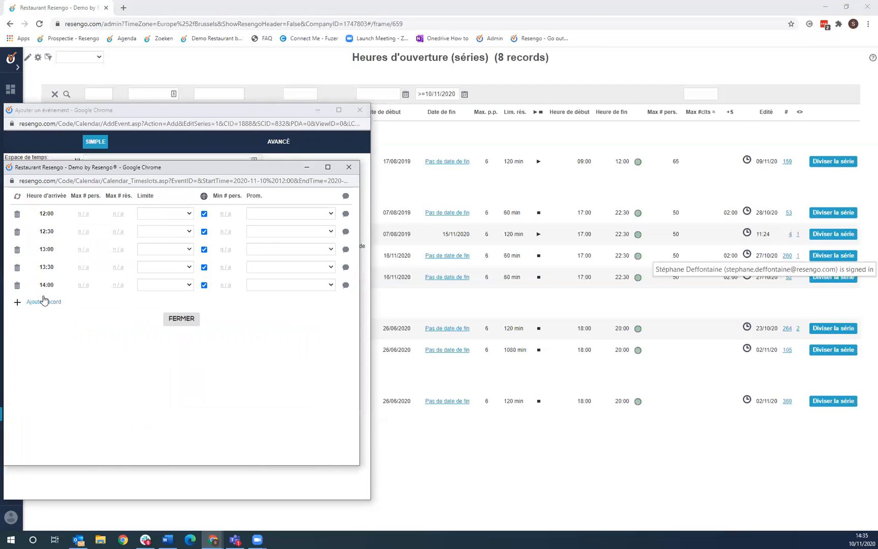
left_click(18, 285)
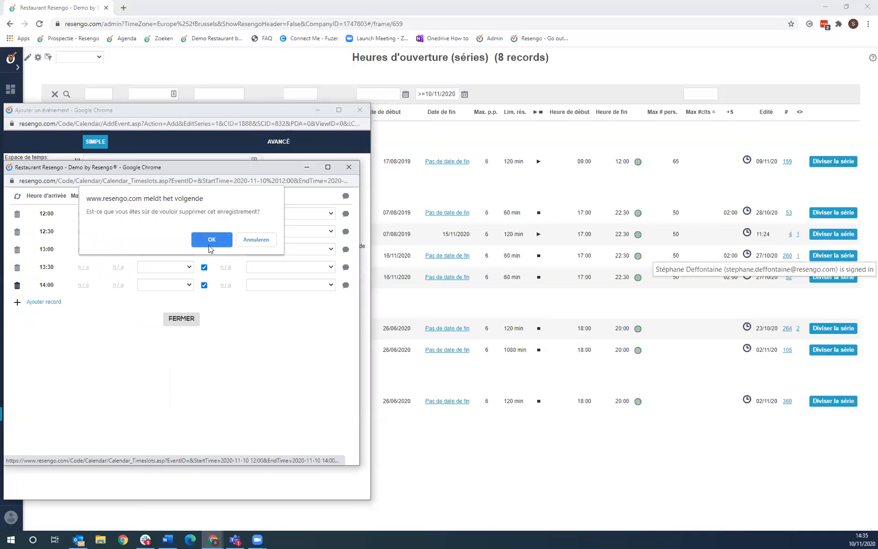
left_click(209, 241)
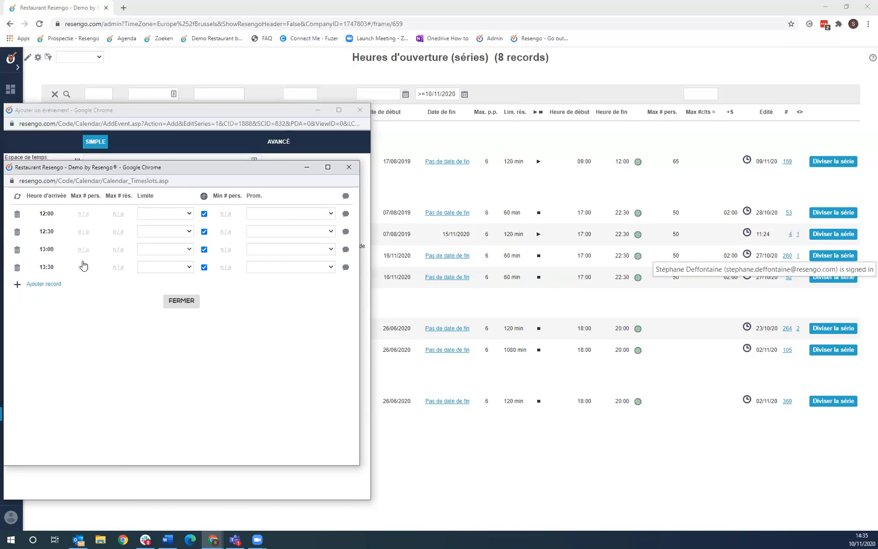
- Limit the 12:00 slot to 10 persons and 3 reservations, save, and close the slot list
left_click(84, 214)
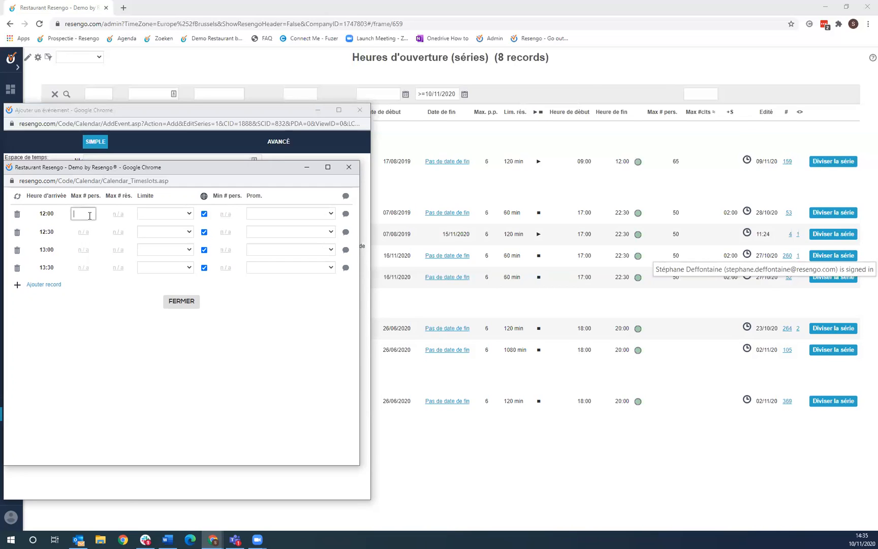
type("10")
left_click(112, 217)
left_click(78, 302)
left_click(120, 216)
type("3")
key("ctrl+a")
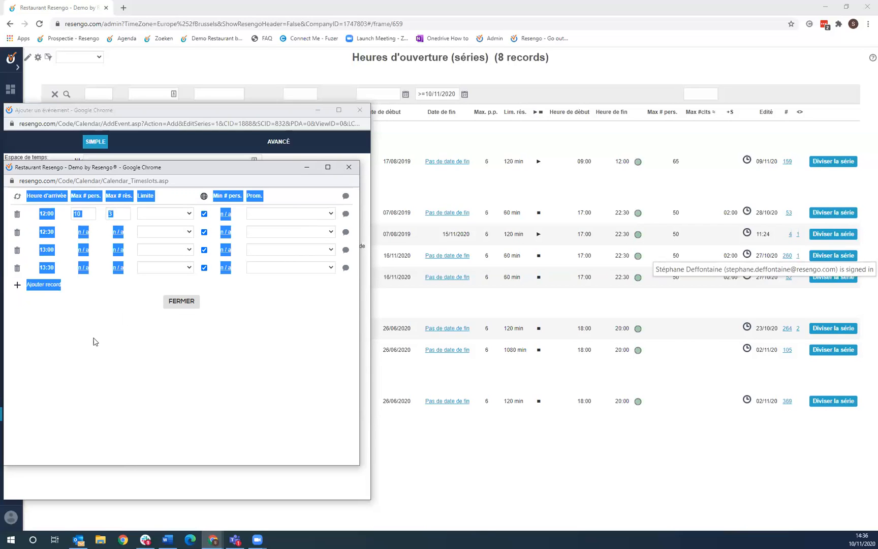
left_click(101, 288)
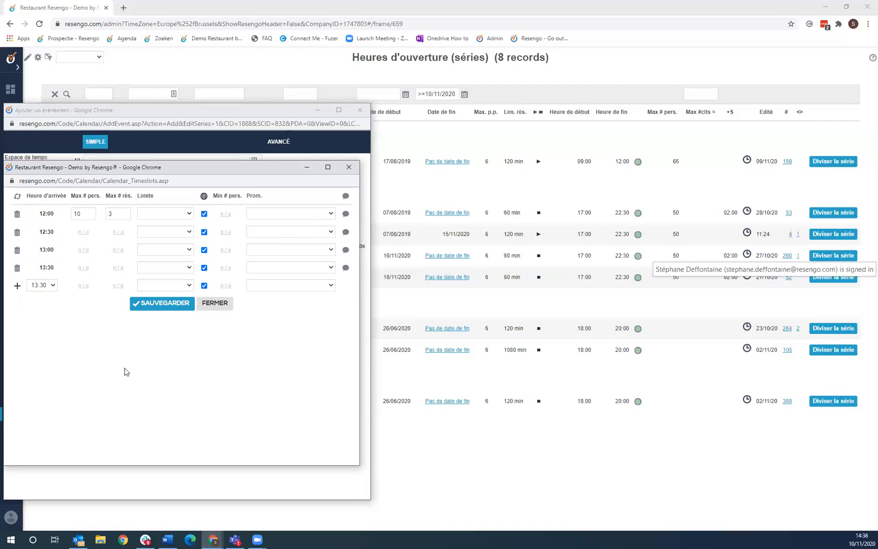
left_click(169, 305)
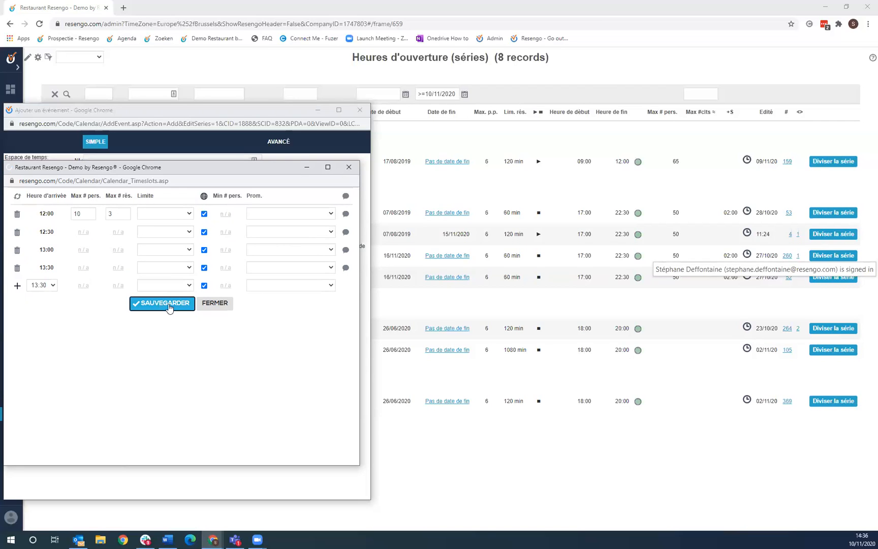
left_click(181, 302)
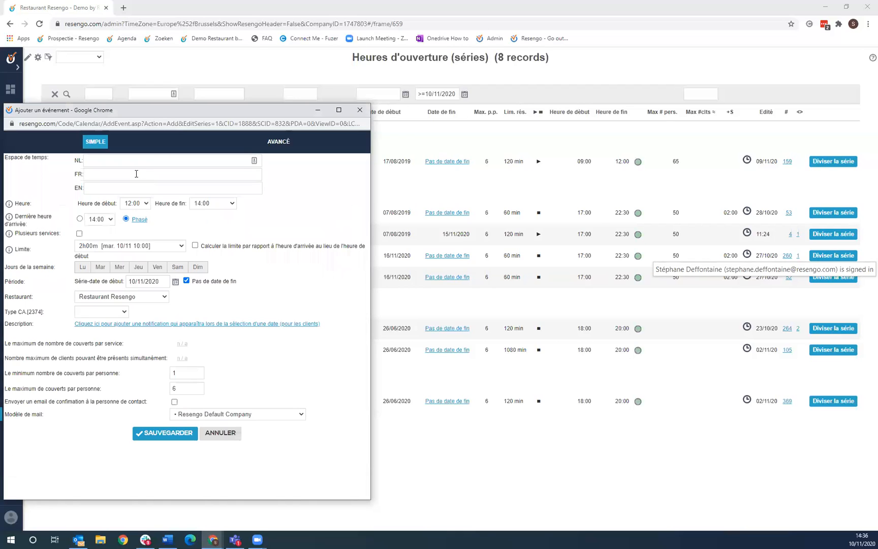
- Enter 'Lunch' in the NL, FR and EN Espace de temps fields; toggle Plusieurs services on and off
left_click(158, 160)
type("Lunch")
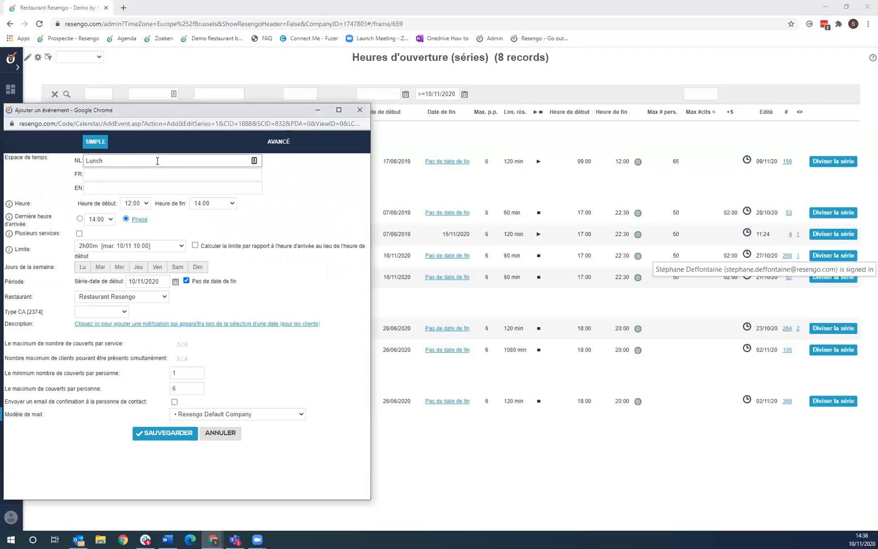
left_click(161, 174)
type("Lucnh")
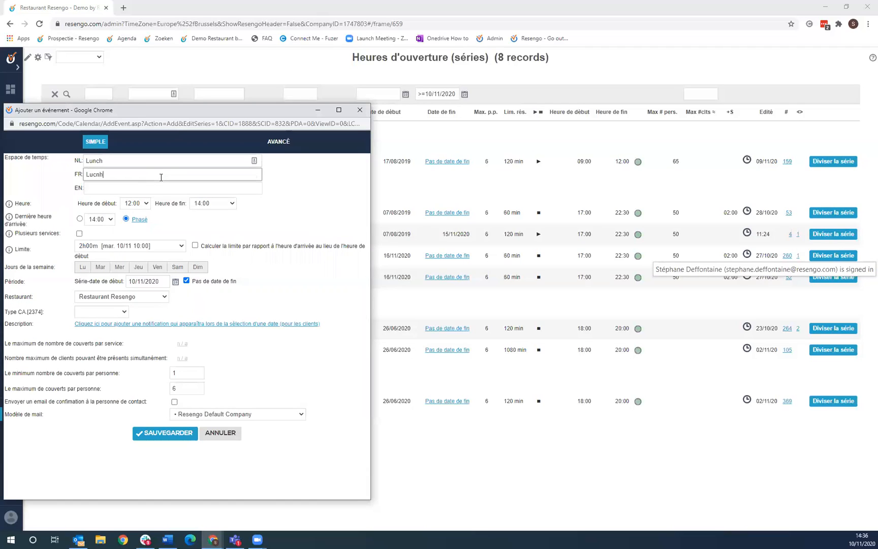
key("BackSpace")
key("BackSpace")
key("BackSpace")
type("nch")
key("Tab")
type("Lunch")
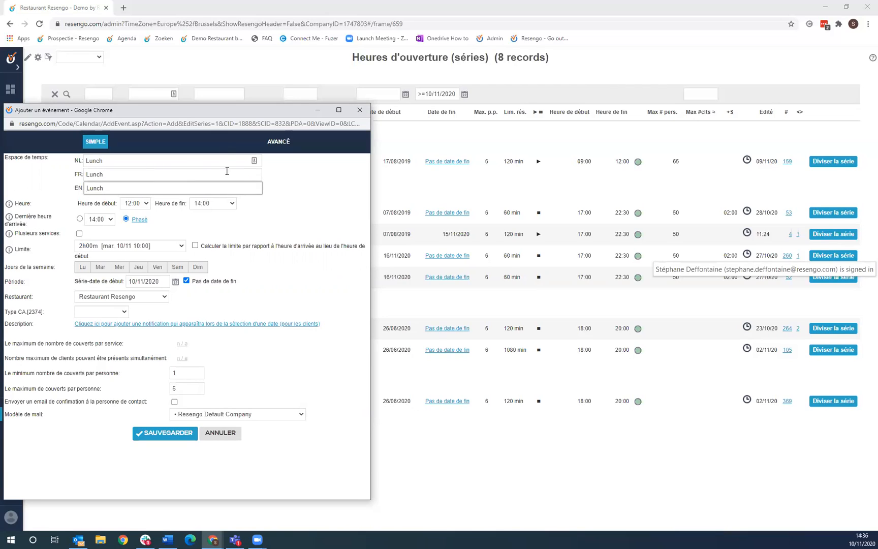
left_click(310, 207)
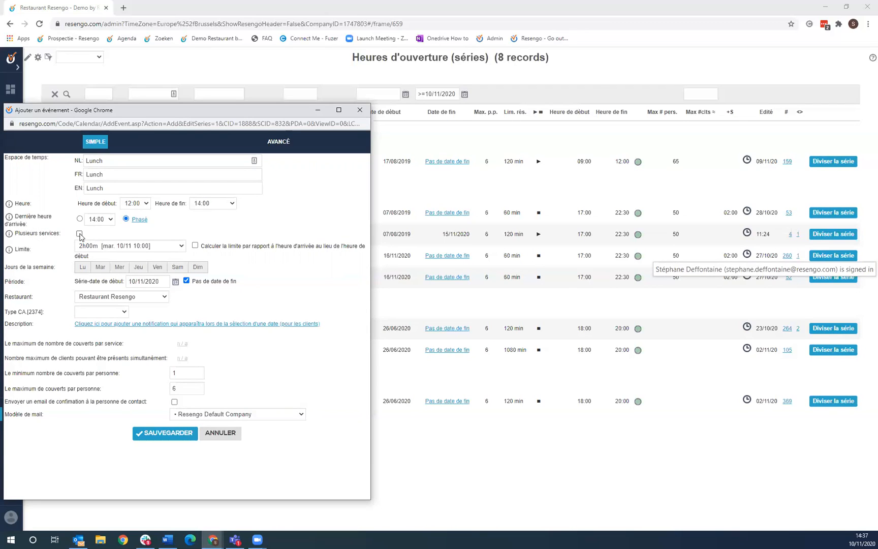
left_click(79, 234)
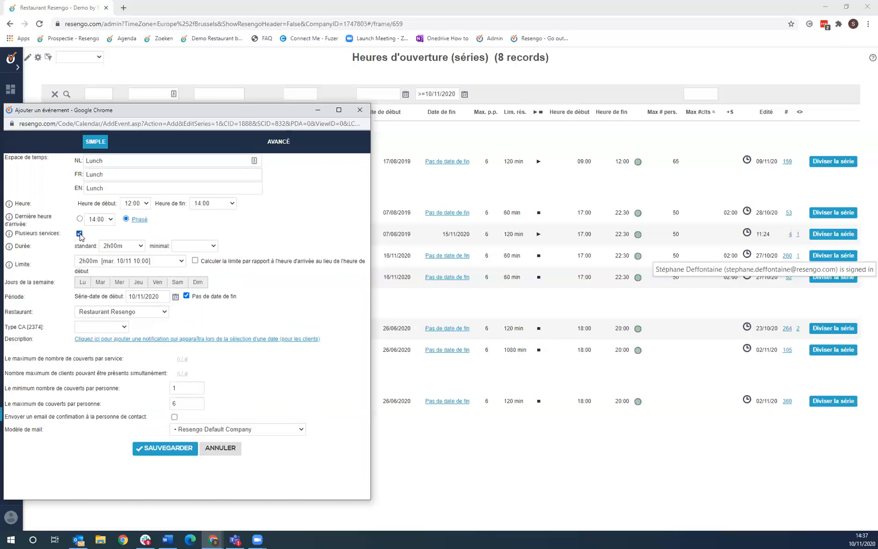
left_click(79, 234)
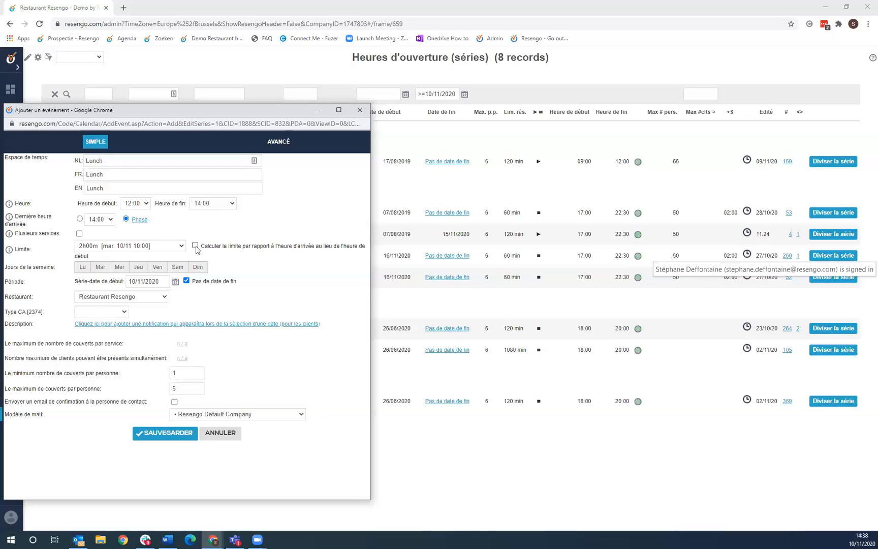
- Make Thursday through Sunday service days and set the revenue type to Lunch
left_click(139, 267)
left_click(158, 268)
left_click(177, 268)
left_click(199, 269)
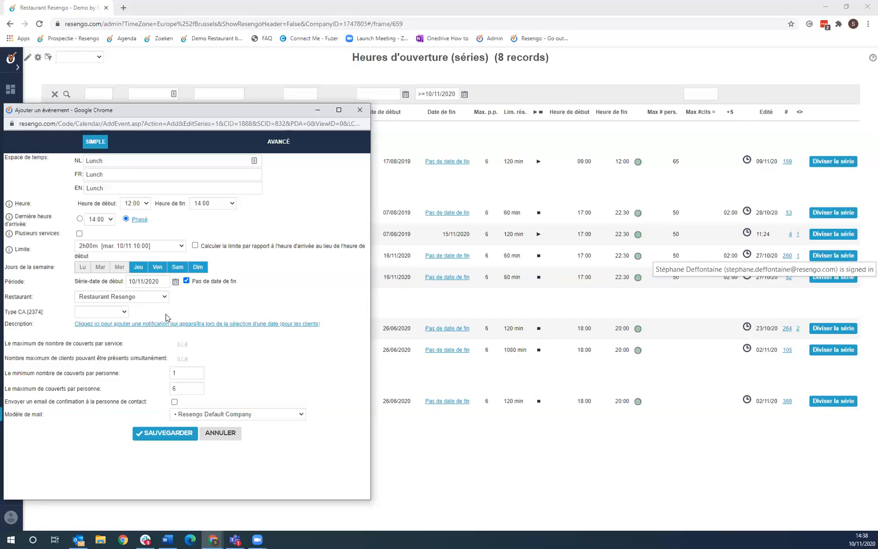
left_click(126, 312)
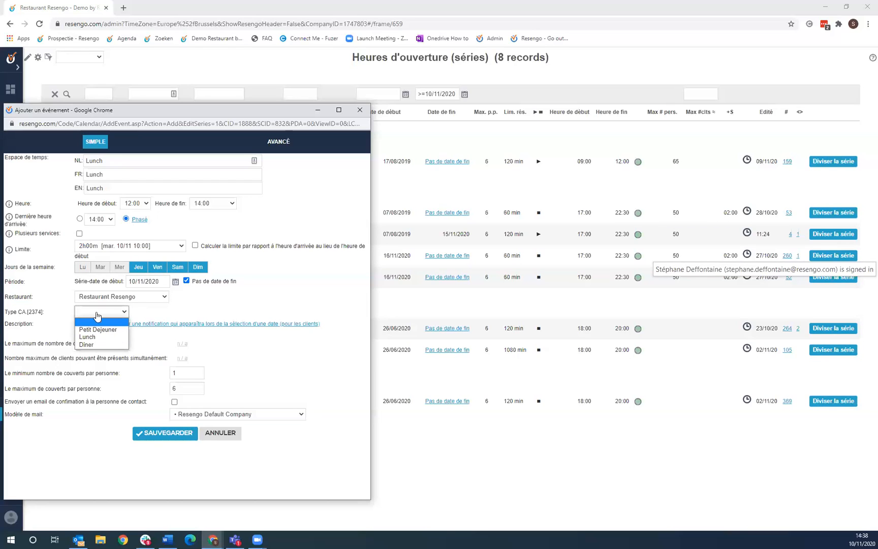
left_click(100, 337)
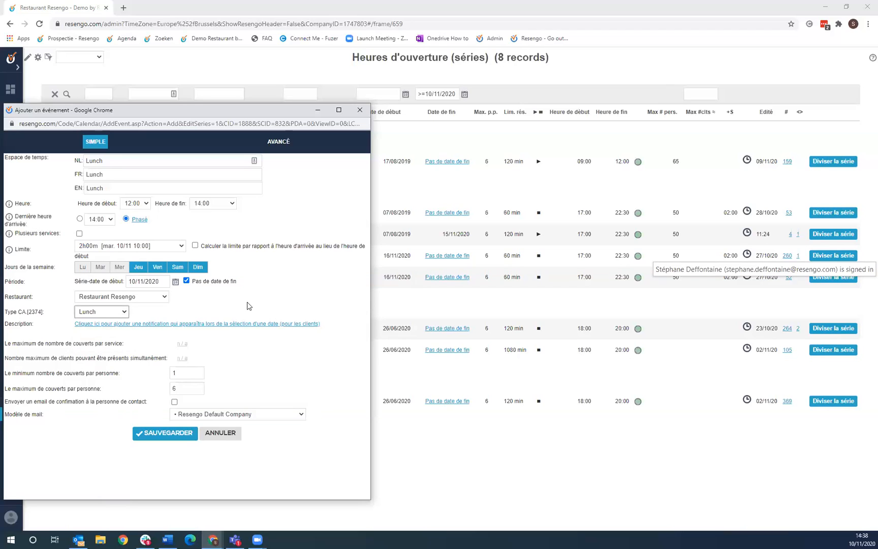
- Leave the covers-per-service limit unset and save the Lunch series
left_click(183, 344)
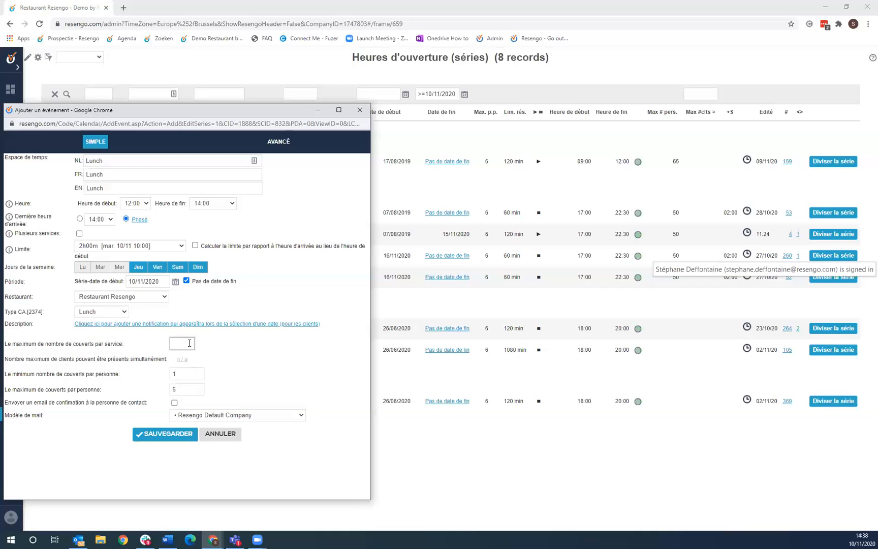
left_click(225, 345)
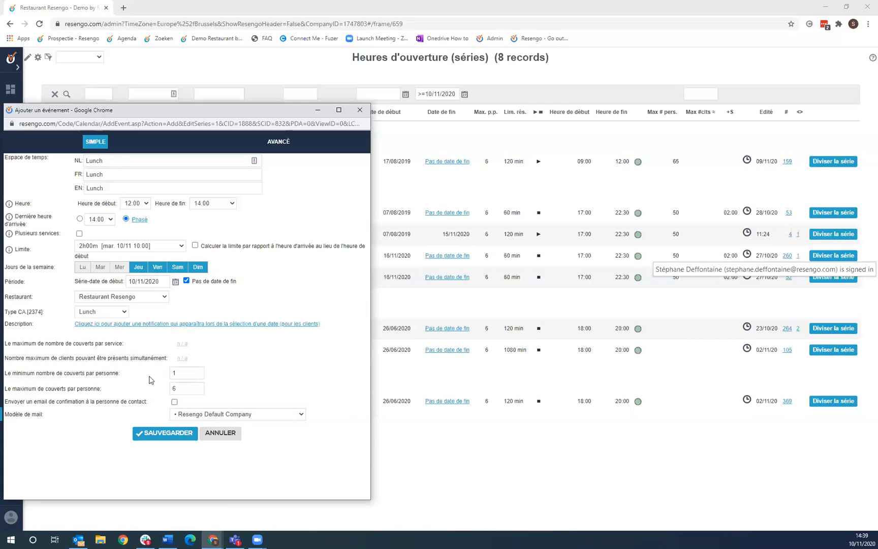
left_click_drag(26, 403, 147, 402)
left_click(147, 402)
left_click_drag(4, 402, 52, 401)
left_click_drag(108, 410, 121, 405)
left_click(146, 401)
left_click(170, 434)
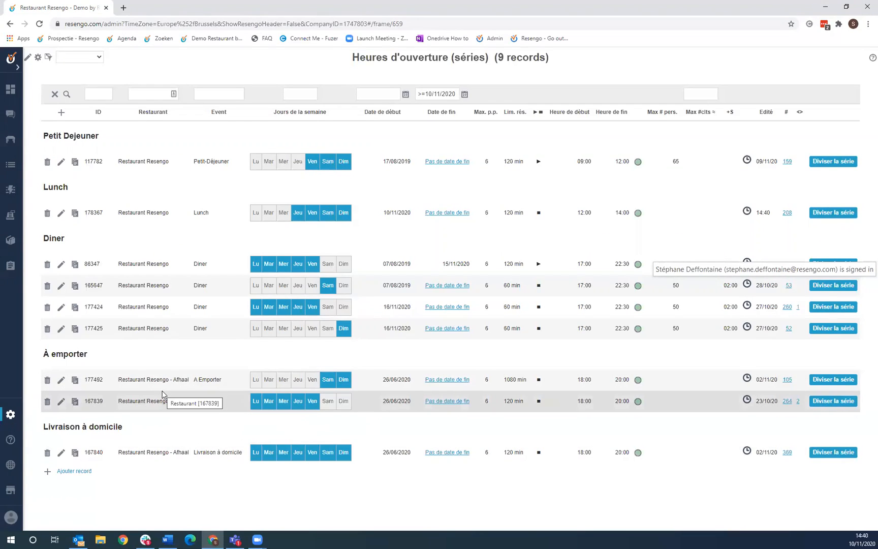
- Open the Administration menu from the sidebar gear over the 9-record series list
left_click(14, 419)
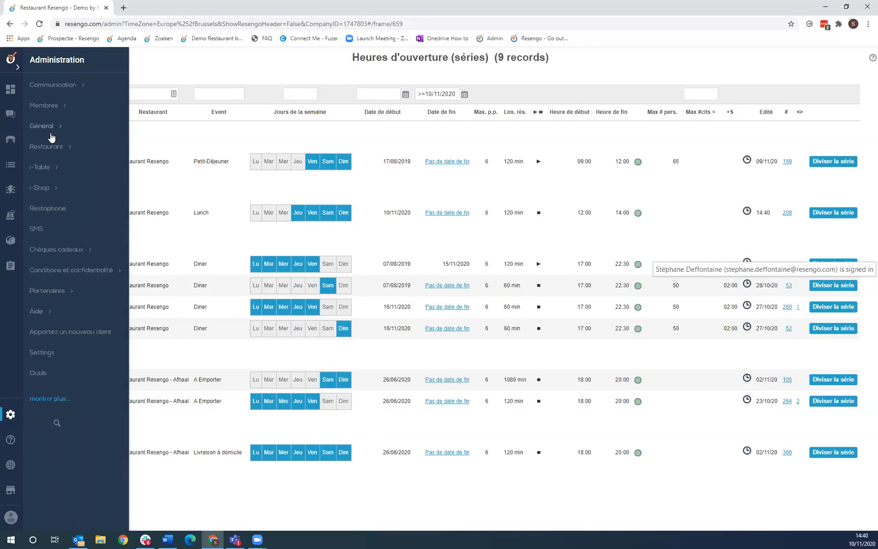
- Go to i-Table > Paramètres de table and switch the grid to client view
left_click(57, 168)
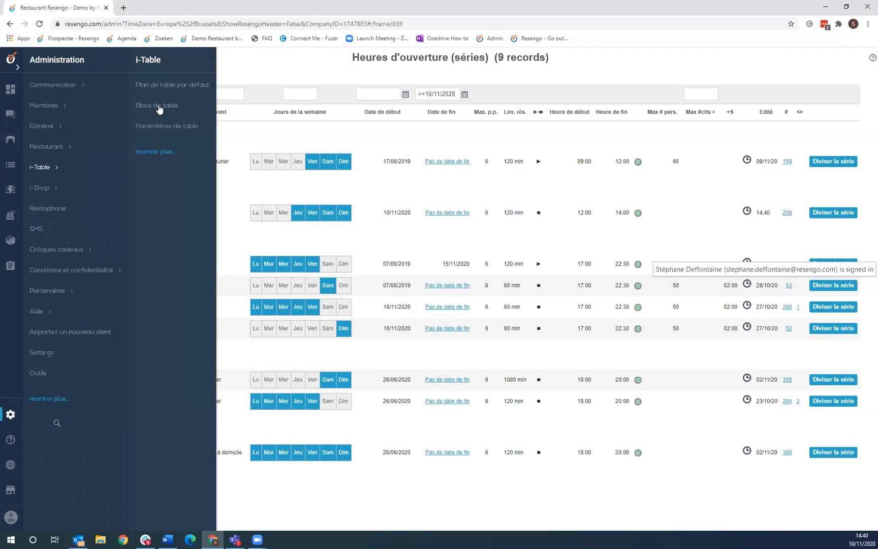
left_click(174, 133)
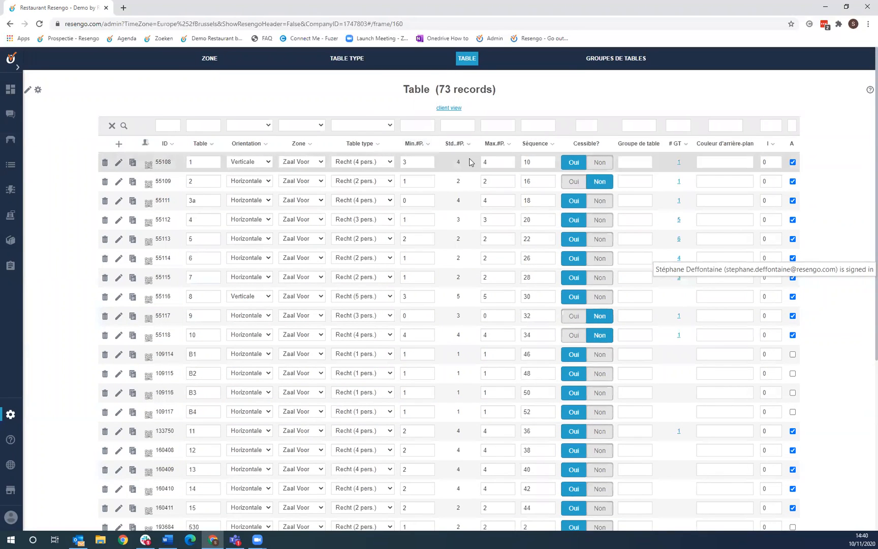
left_click(460, 108)
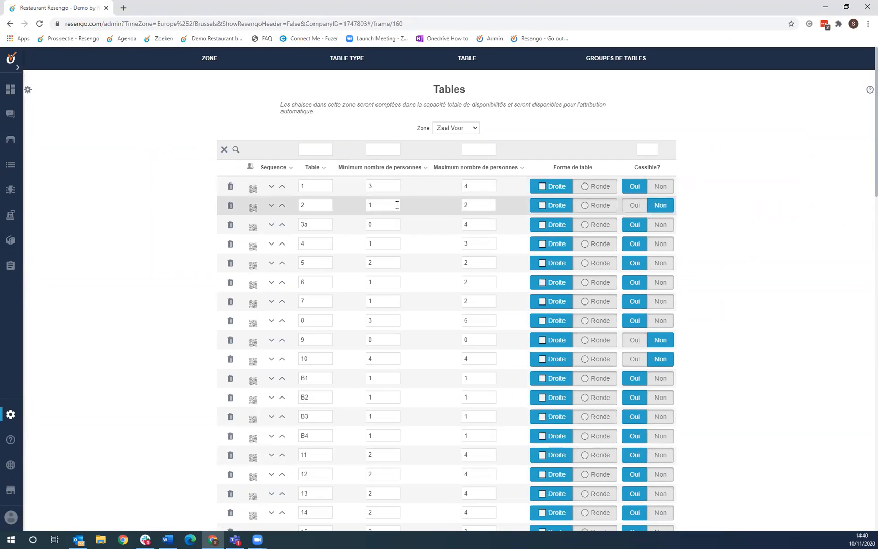
scroll(397, 205, "down", 2)
scroll(397, 205, "up", 2)
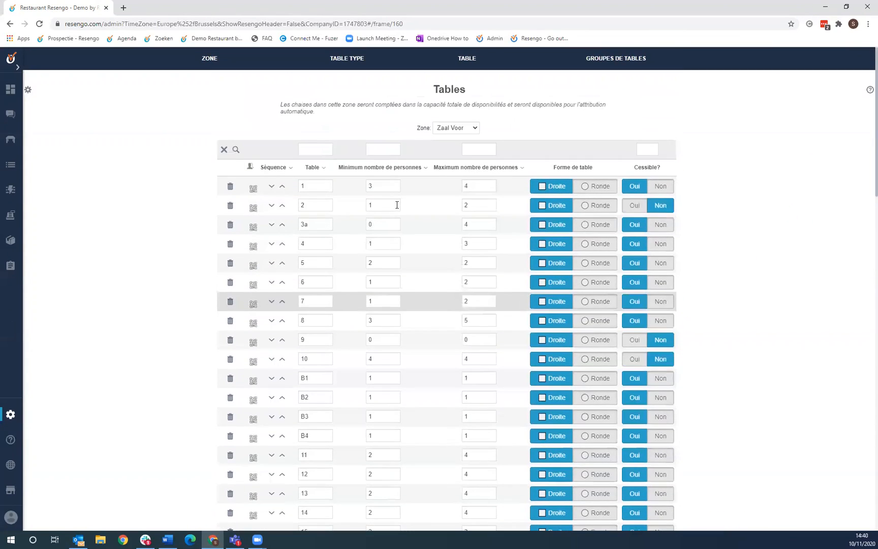
scroll(414, 158, "down", 10)
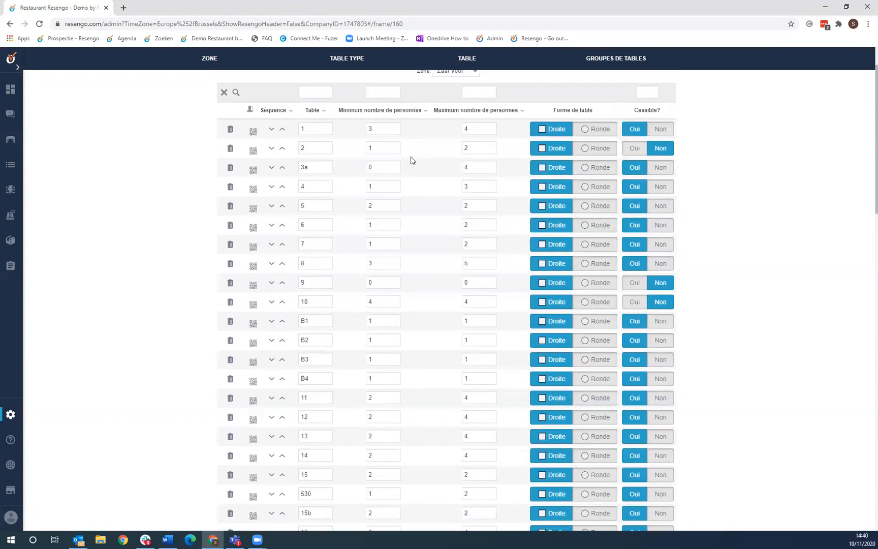
scroll(412, 164, "up", 10)
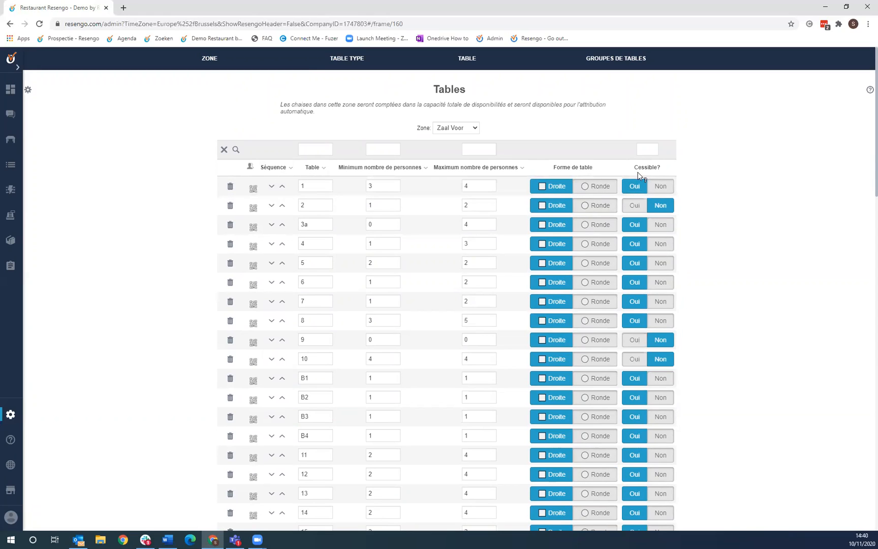
mouse_move(641, 172)
mouse_move(669, 169)
left_click(616, 59)
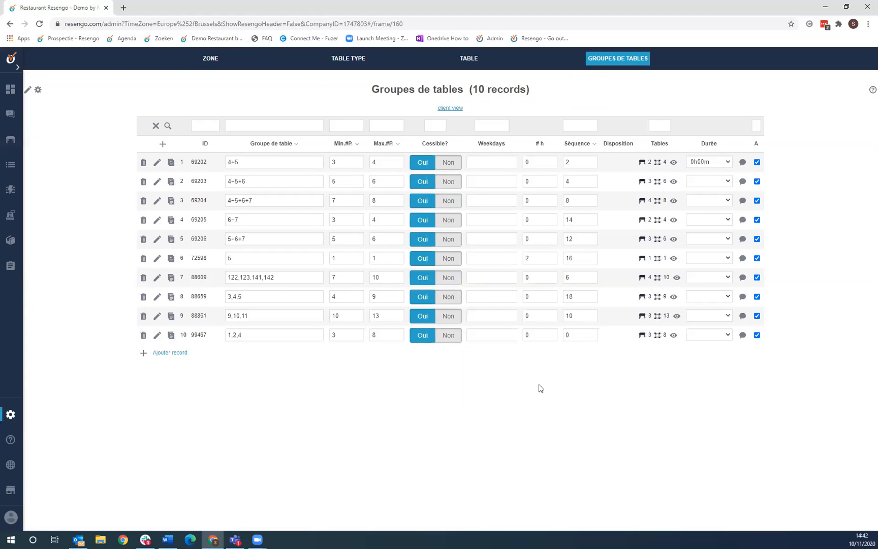
- Switch to Groupes de tables in client view and start a new record
left_click(173, 358)
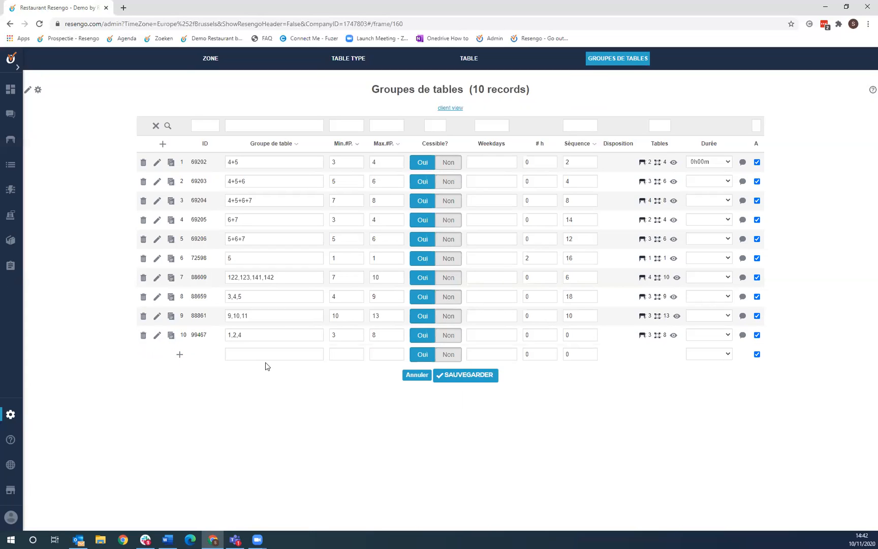
left_click(451, 109)
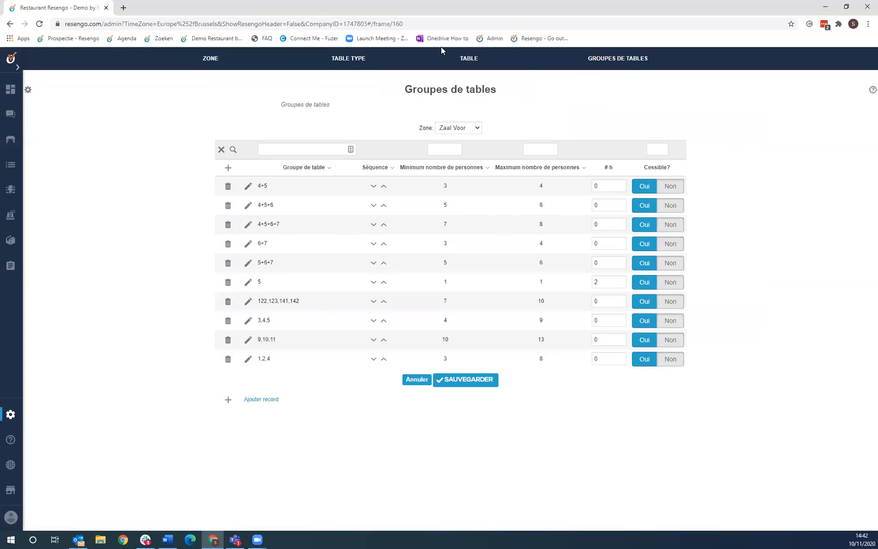
left_click(272, 403)
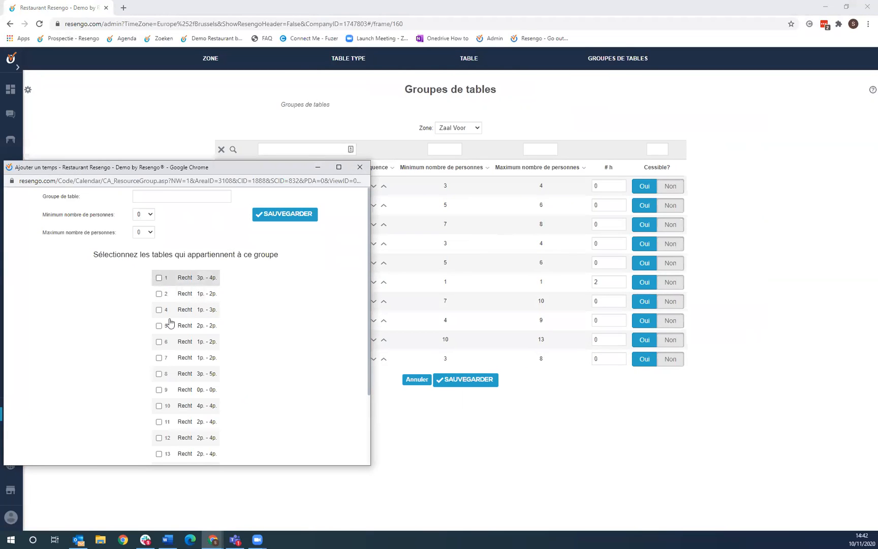
- Group tables 15 and 15b with a minimum of 3 persons and save
scroll(212, 409, "down", 3)
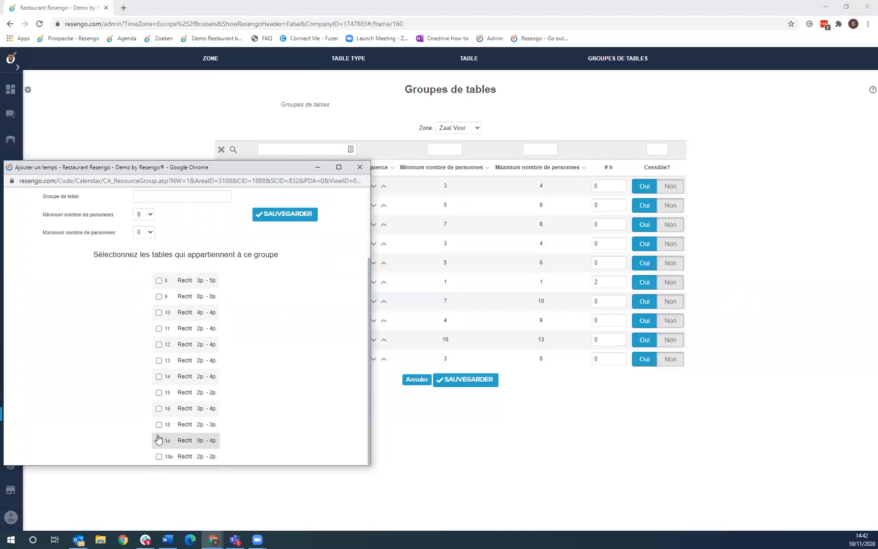
left_click(158, 392)
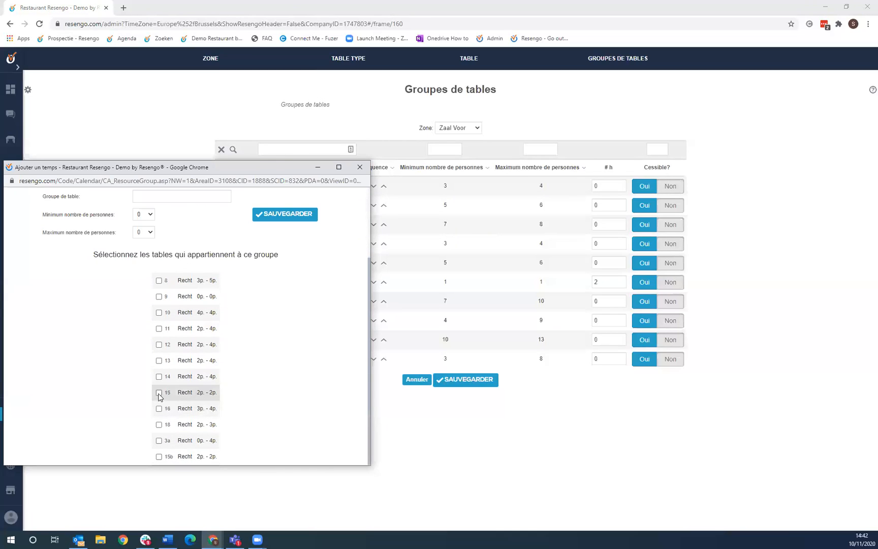
left_click(159, 456)
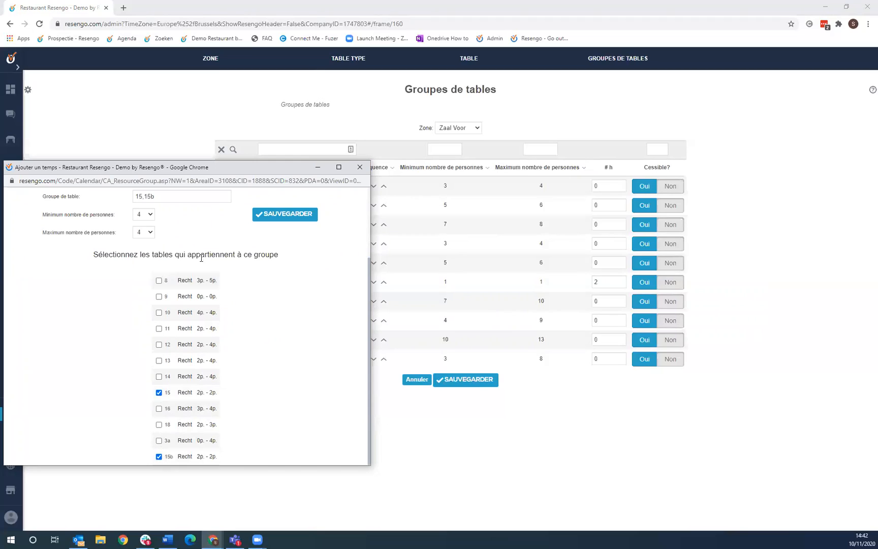
left_click(150, 215)
left_click(198, 224)
left_click(146, 217)
left_click(140, 247)
left_click(273, 220)
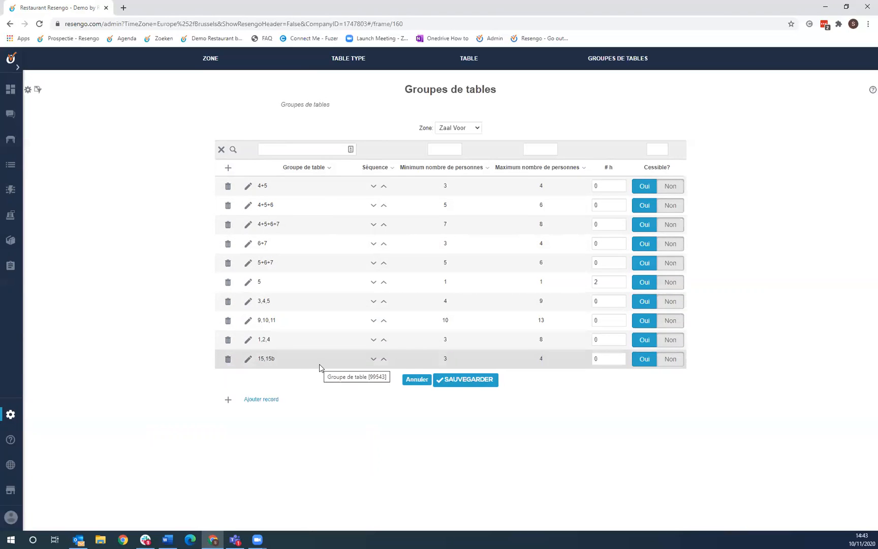
- Check the new 15,15b group in the list, then open the Administration menu
left_click_drag(297, 364, 261, 362)
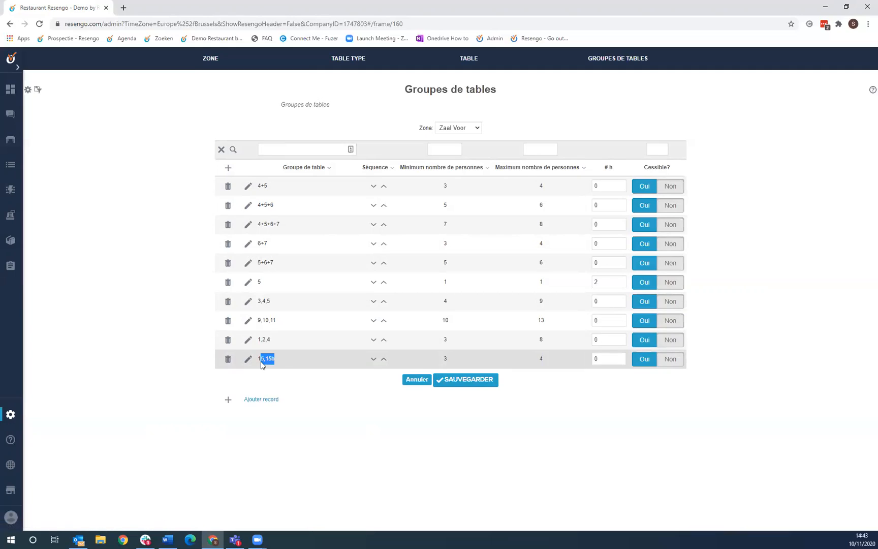
left_click(281, 363)
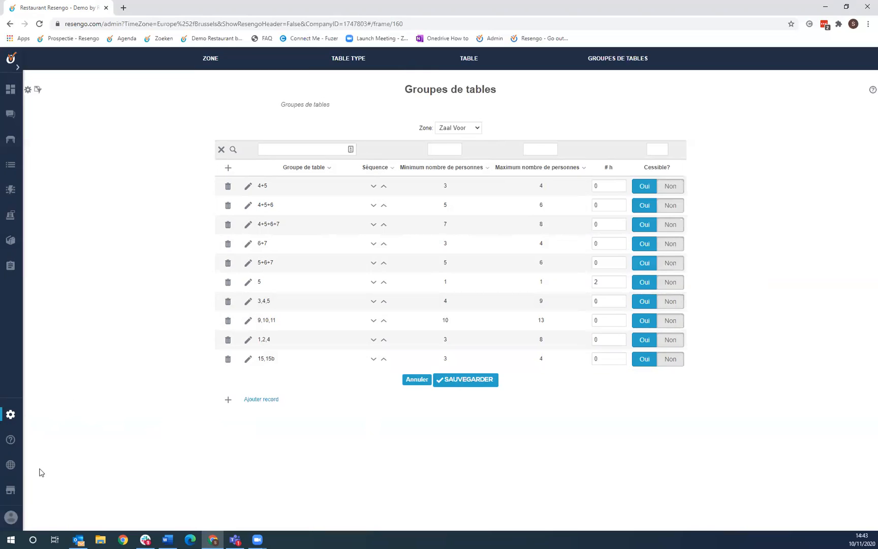
left_click(10, 417)
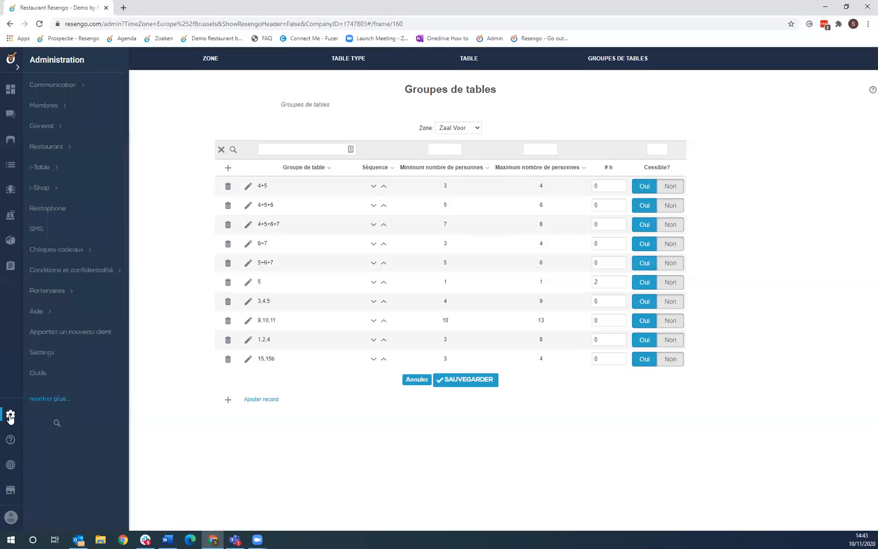
- Open the Vacances/Jours fériés list and inspect the Vacances de Noël date calendars
left_click(50, 148)
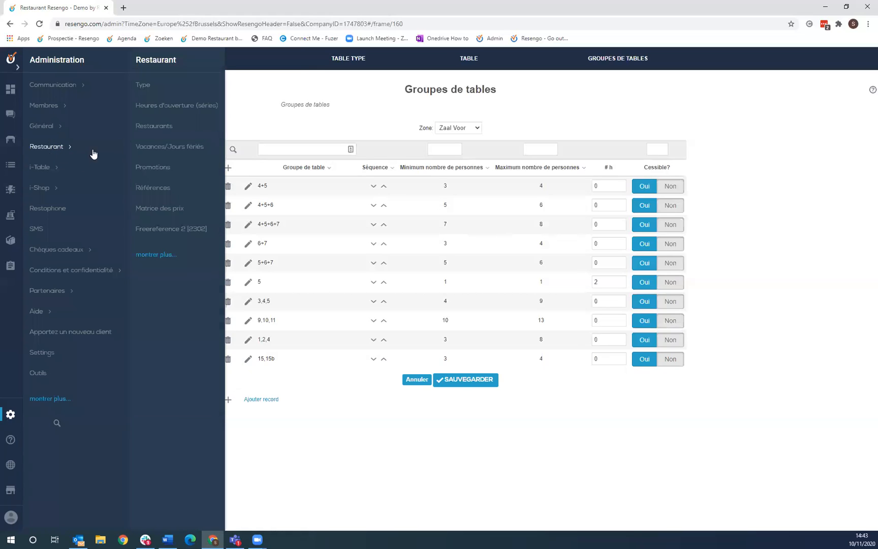
left_click(182, 149)
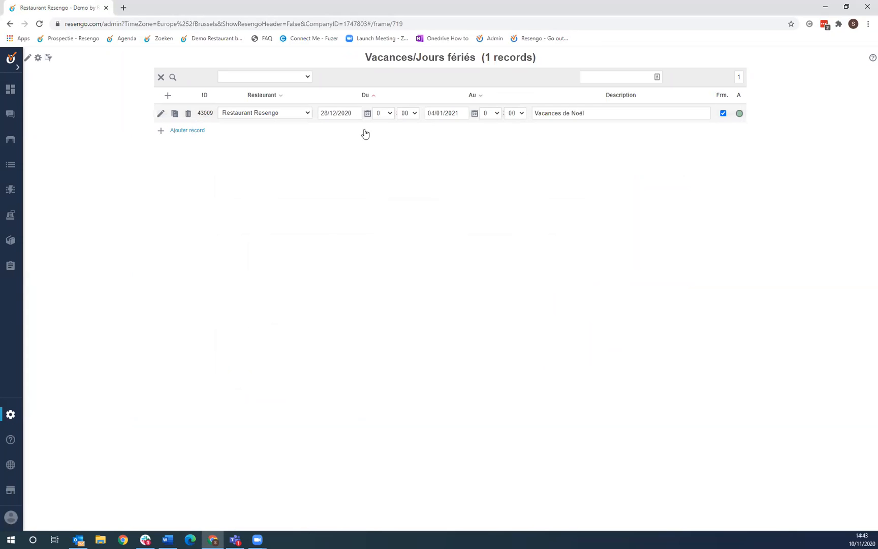
left_click(322, 114)
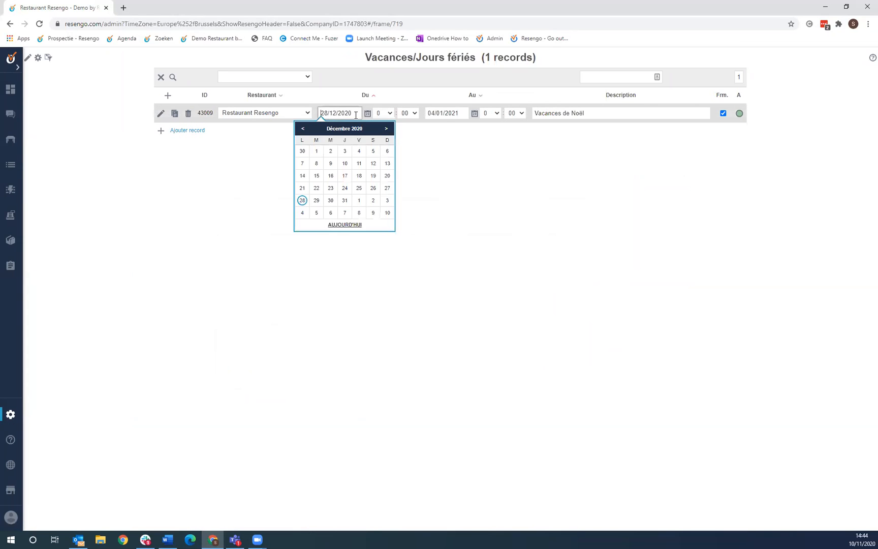
left_click(450, 114)
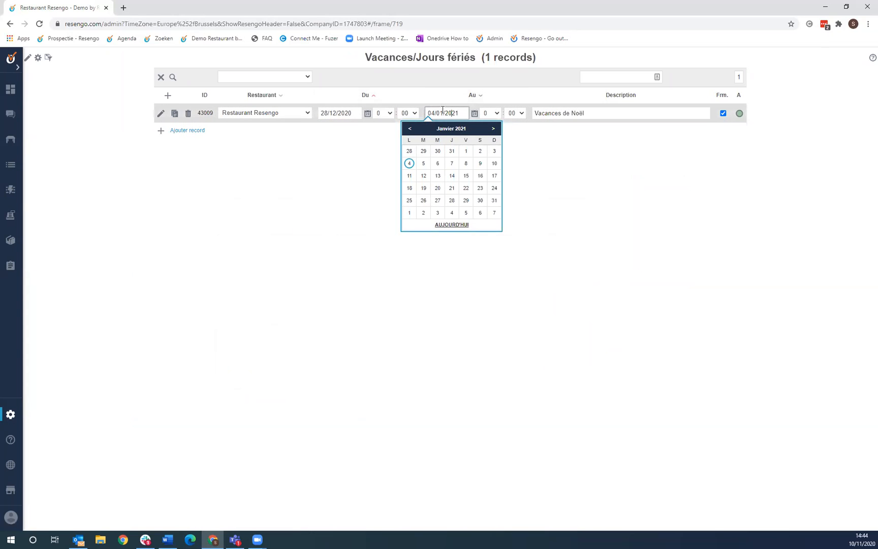
left_click(547, 163)
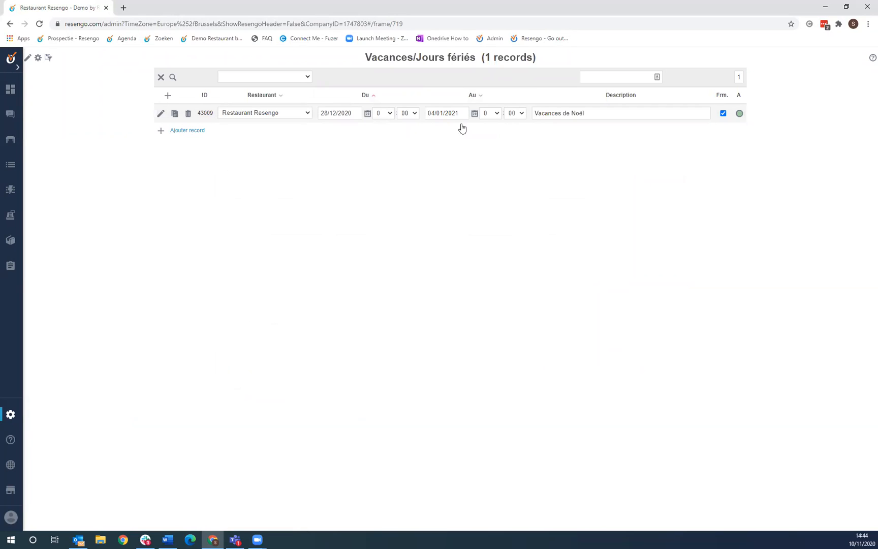
- Set the Vacances de Noël end to 05/01/2021 with end hour 23
left_click(494, 115)
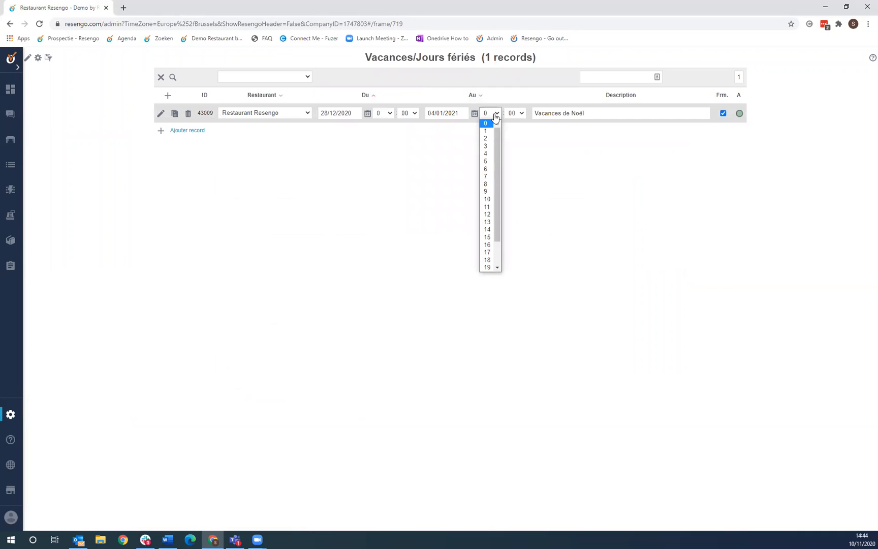
scroll(489, 222, "down", 1)
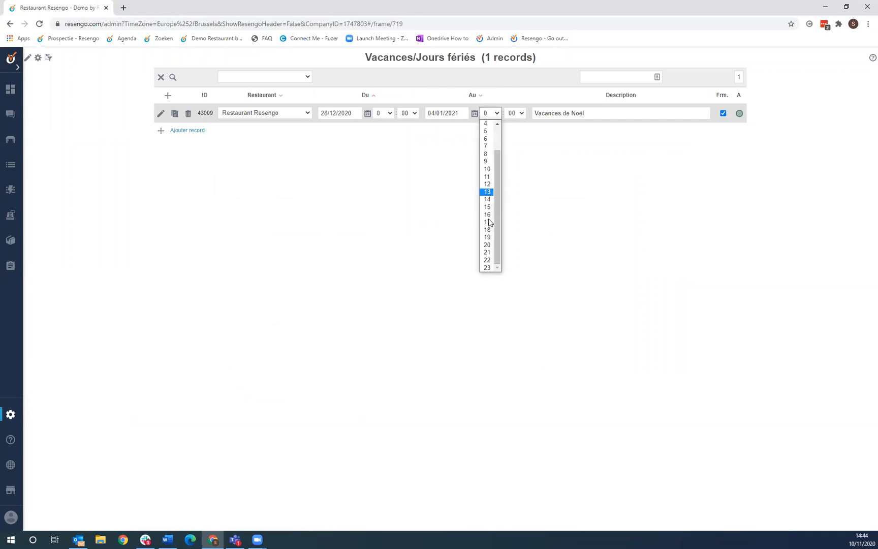
left_click(487, 268)
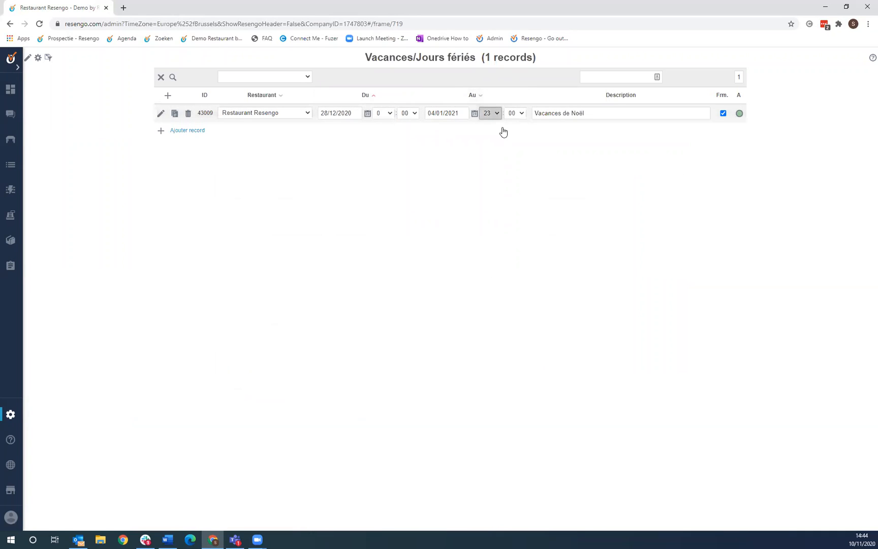
left_click(458, 113)
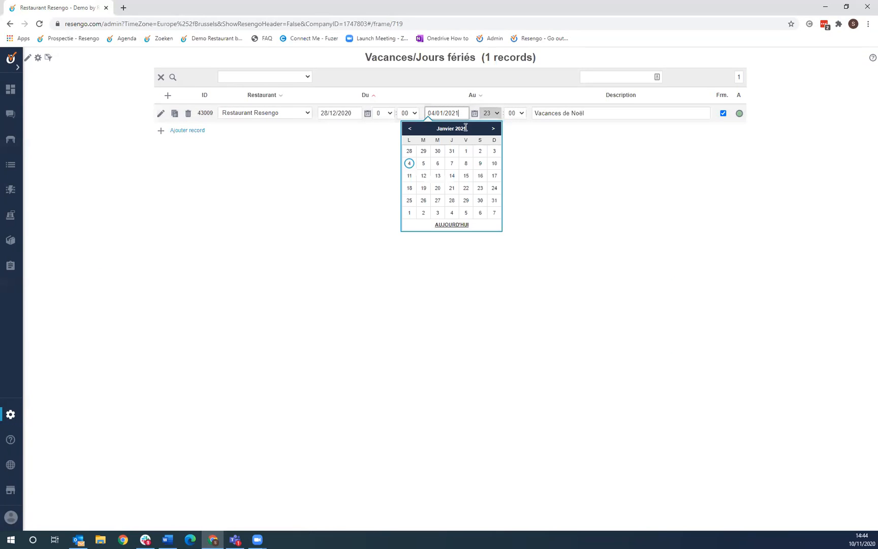
left_click(423, 163)
left_click(495, 113)
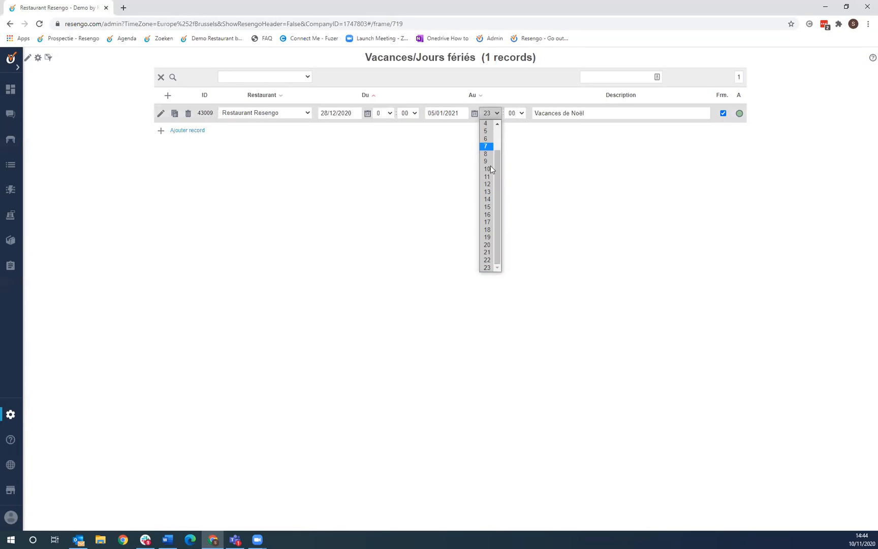
left_click(488, 116)
left_click(492, 118)
left_click(492, 117)
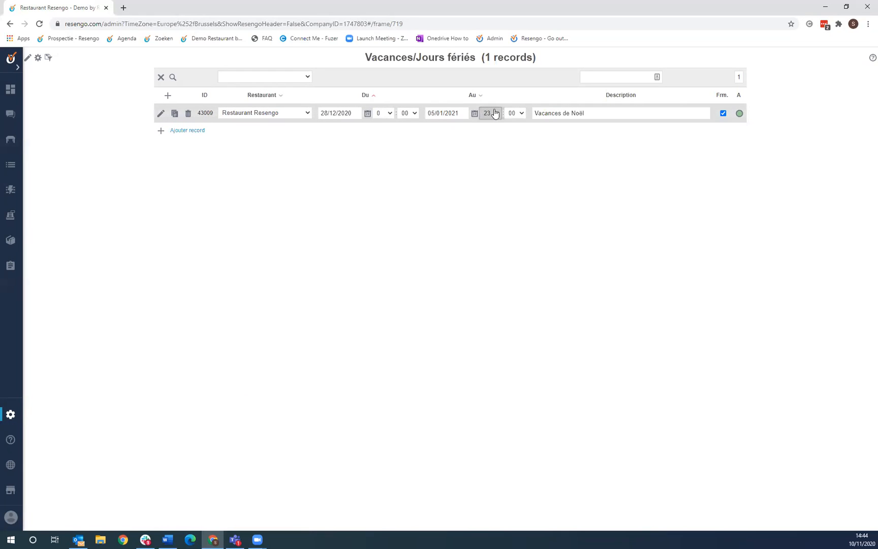
- Save the holidays, clear the error, confirm 05/01/2021, and move the admin window off-screen
left_click(510, 130)
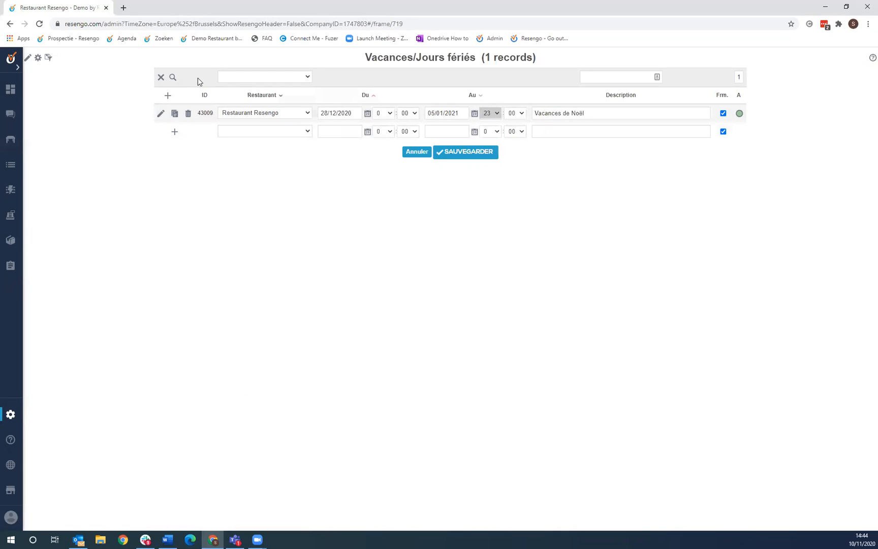
left_click(437, 153)
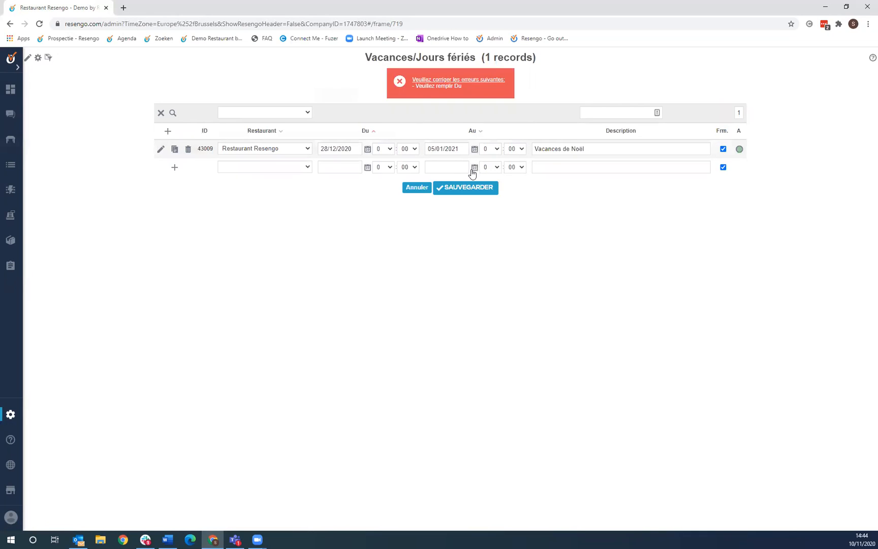
left_click(173, 115)
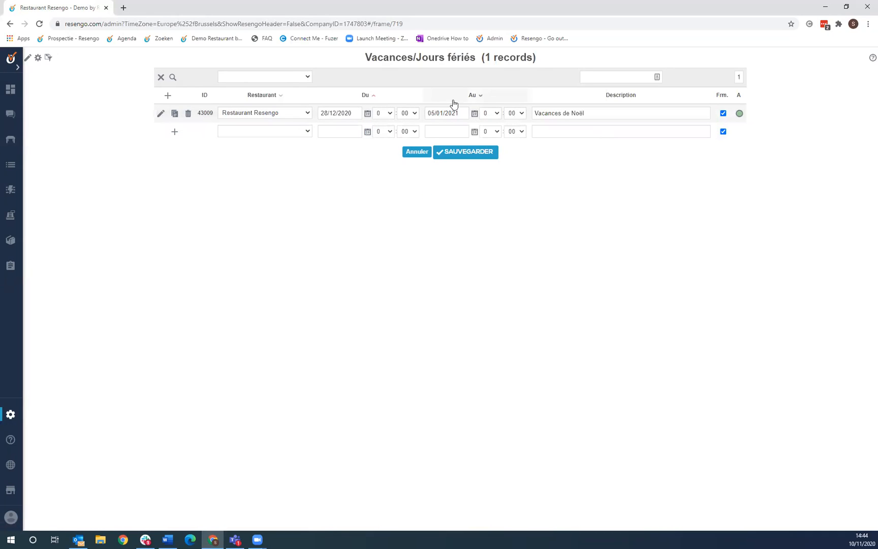
left_click(425, 114)
left_click(456, 111)
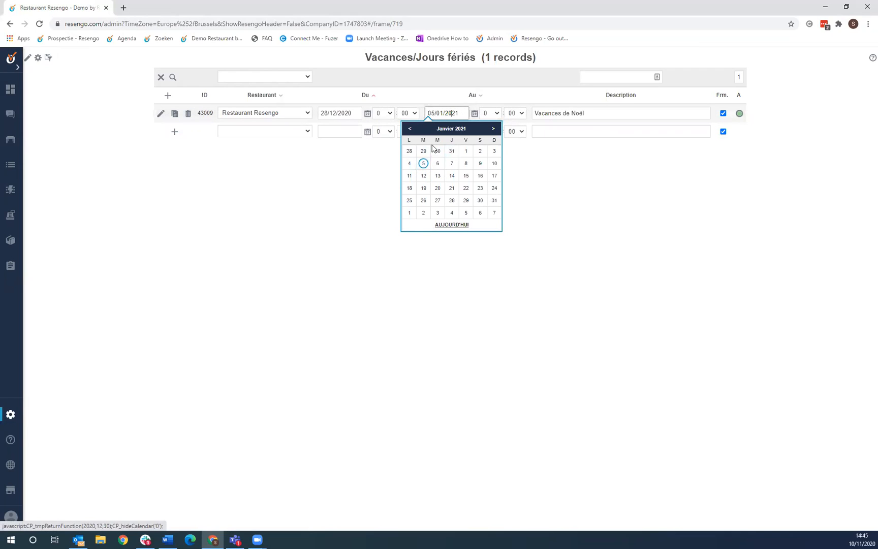
left_click(342, 184)
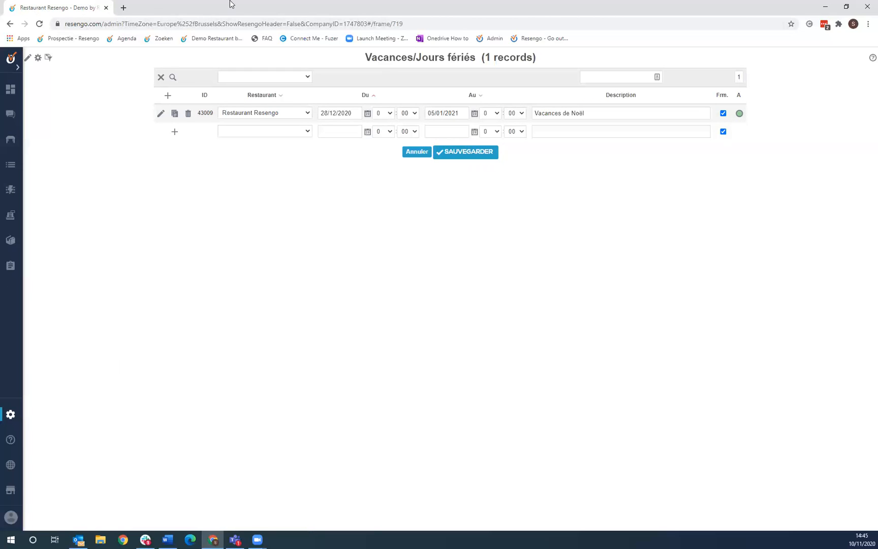
double_click(231, 5)
left_click_drag(166, 23, 0, 21)
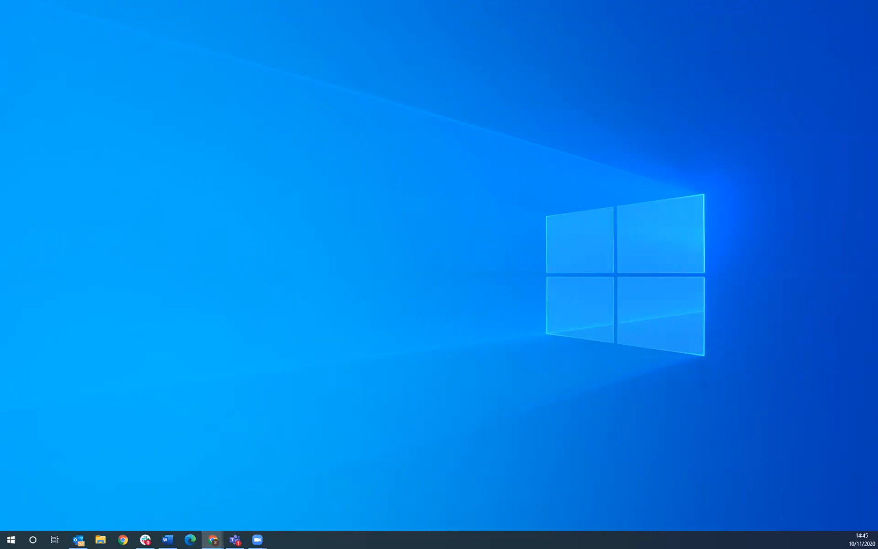
- Bring the incognito Chrome window here, maximize it, and paste the restaurant page URL
left_click_drag(0, 96, 362, 99)
left_click(453, 85)
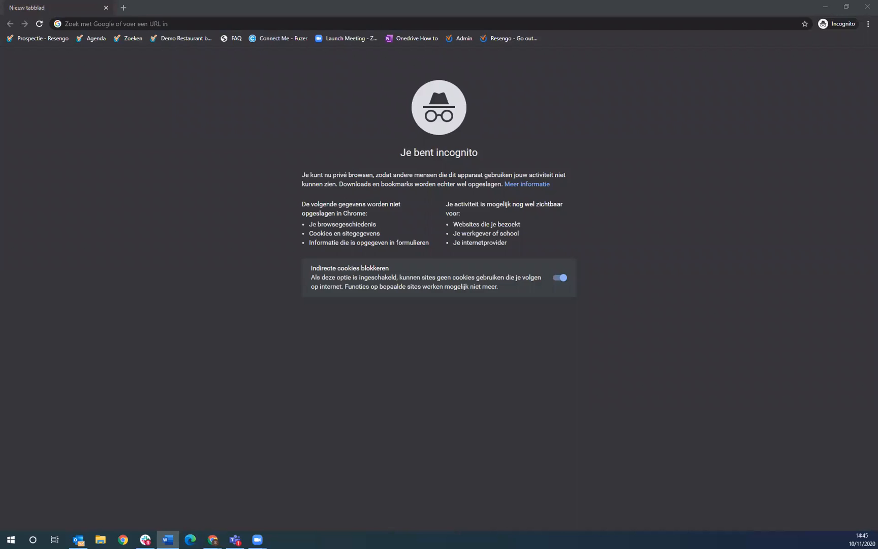
left_click(272, 23)
right_click(272, 25)
left_click(336, 86)
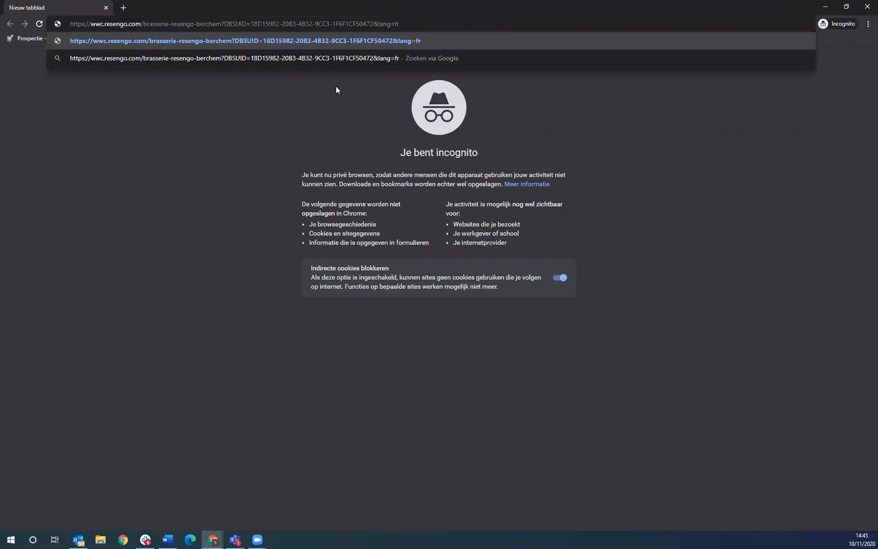
- Load the Restaurant Resengo public page and browse its description and photo banner
key("Return")
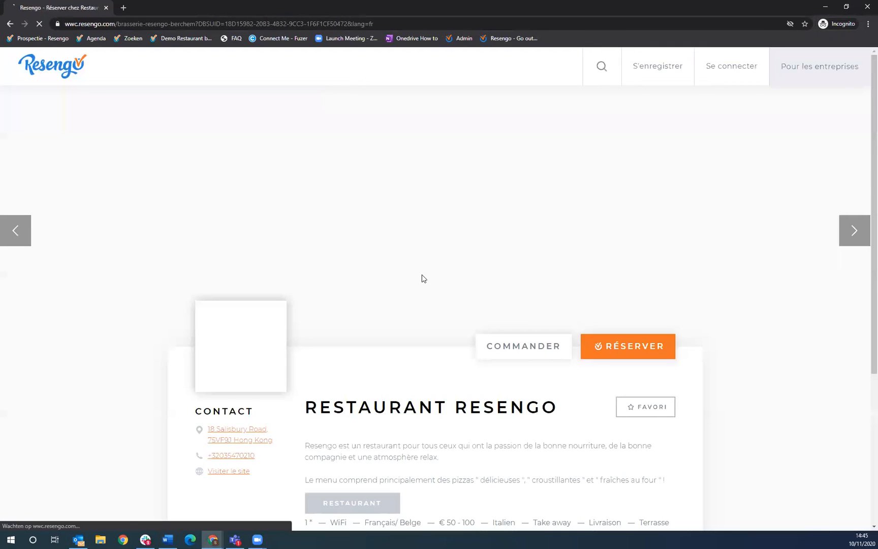
scroll(349, 204, "down", 1)
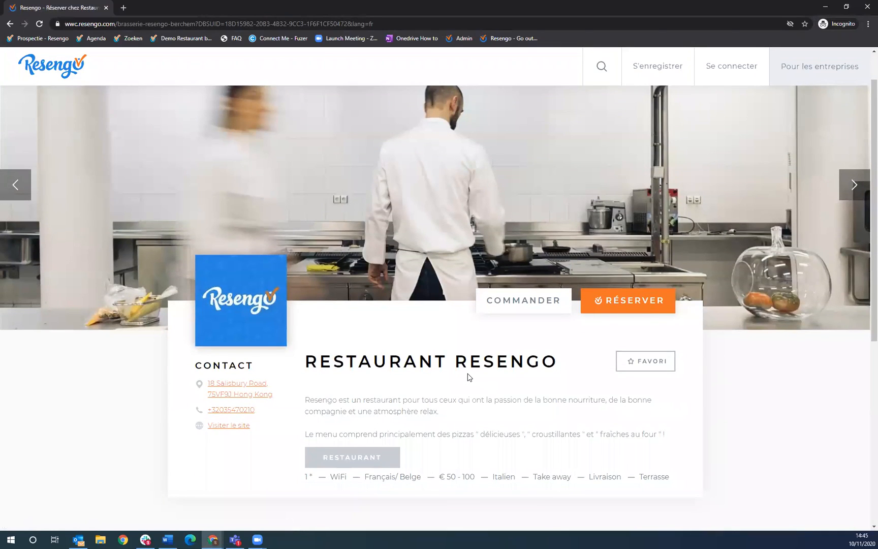
scroll(474, 320, "up", 1)
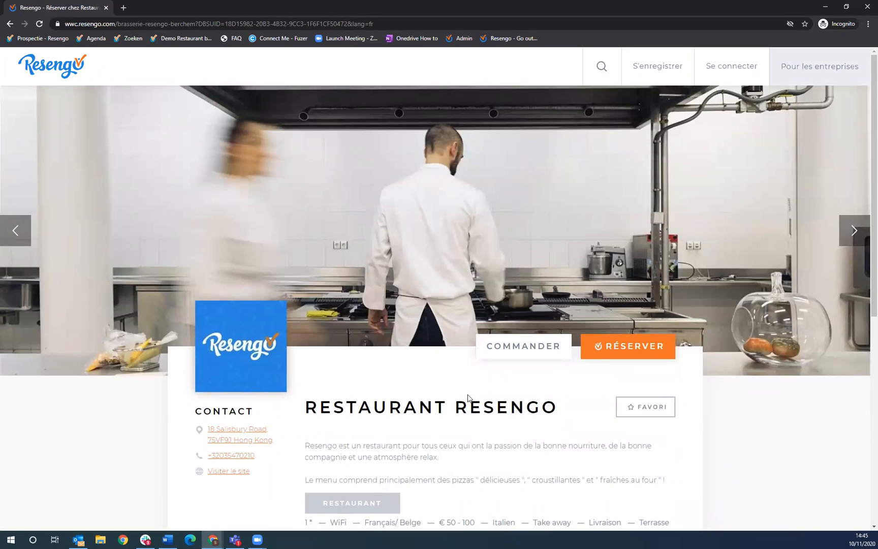
scroll(513, 290, "down", 3)
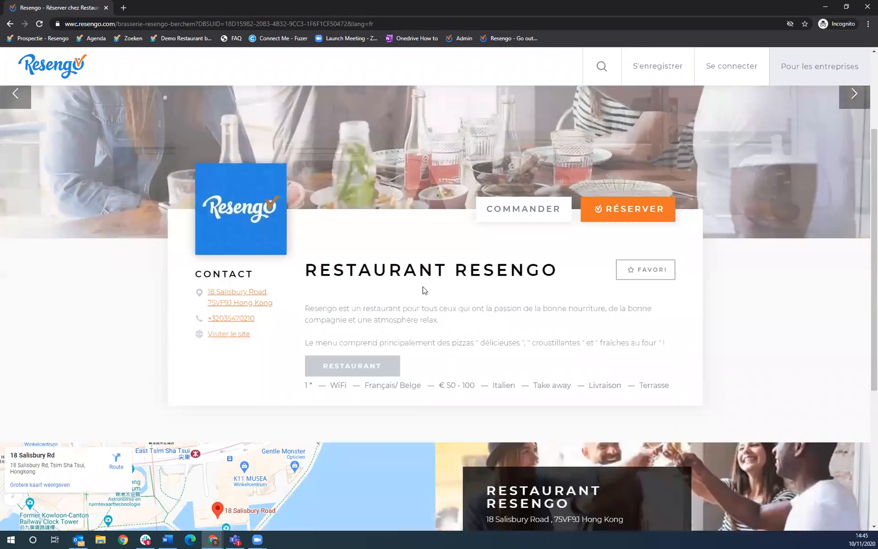
scroll(426, 242, "up", 3)
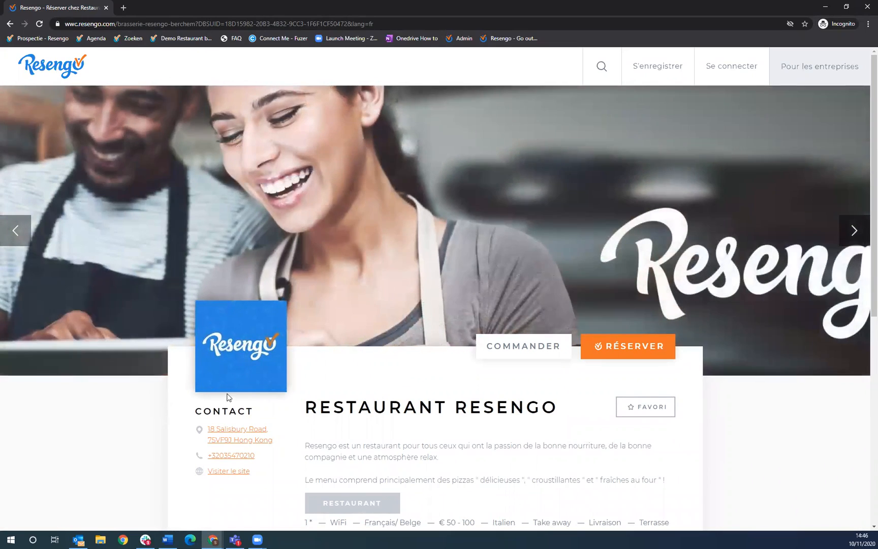
scroll(417, 416, "down", 2)
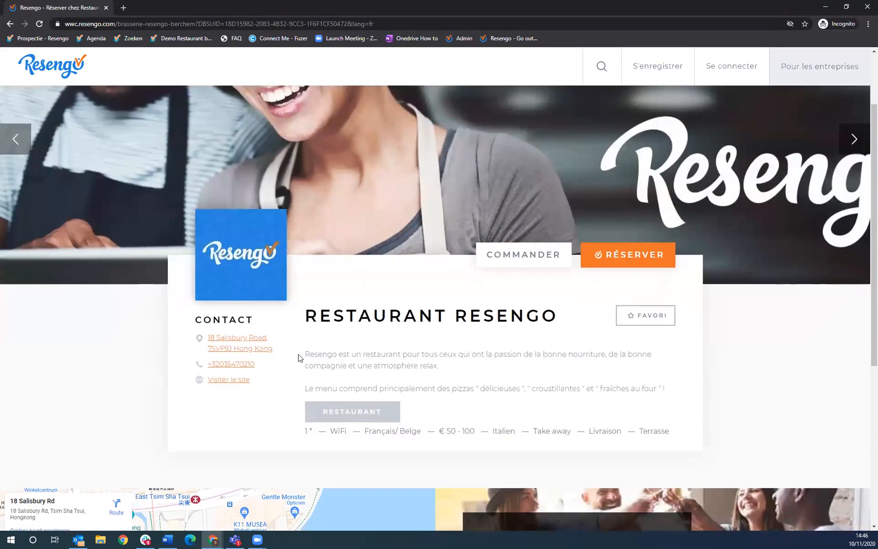
left_click_drag(307, 357, 668, 394)
left_click(667, 392)
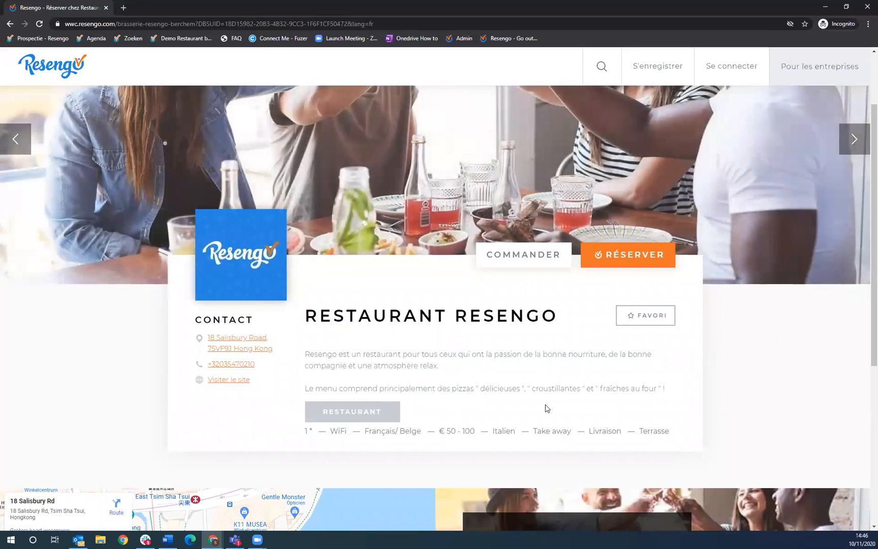
scroll(547, 409, "up", 1)
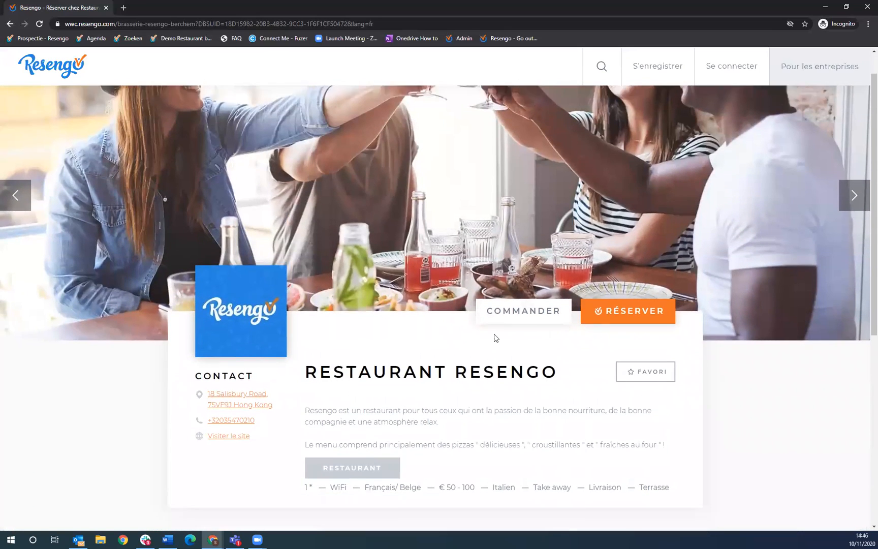
scroll(528, 401, "down", 1)
scroll(379, 430, "up", 1)
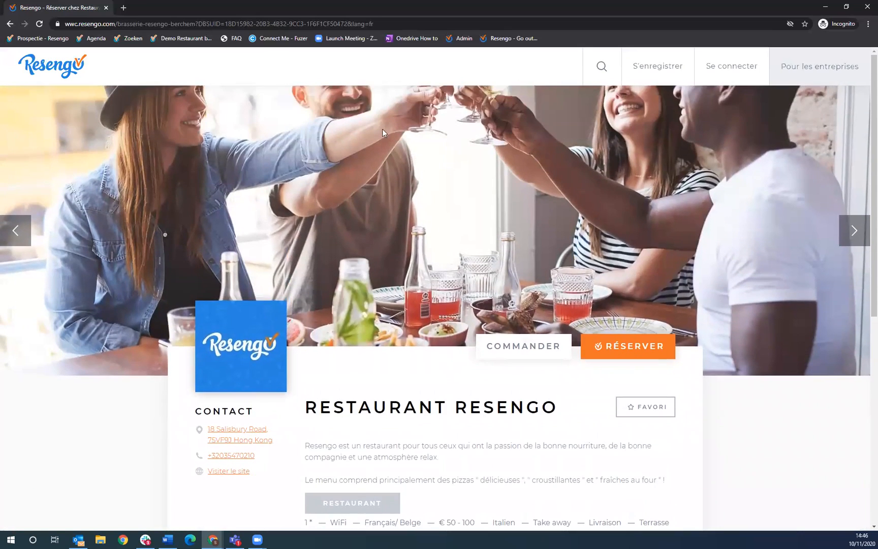
scroll(454, 341, "down", 2)
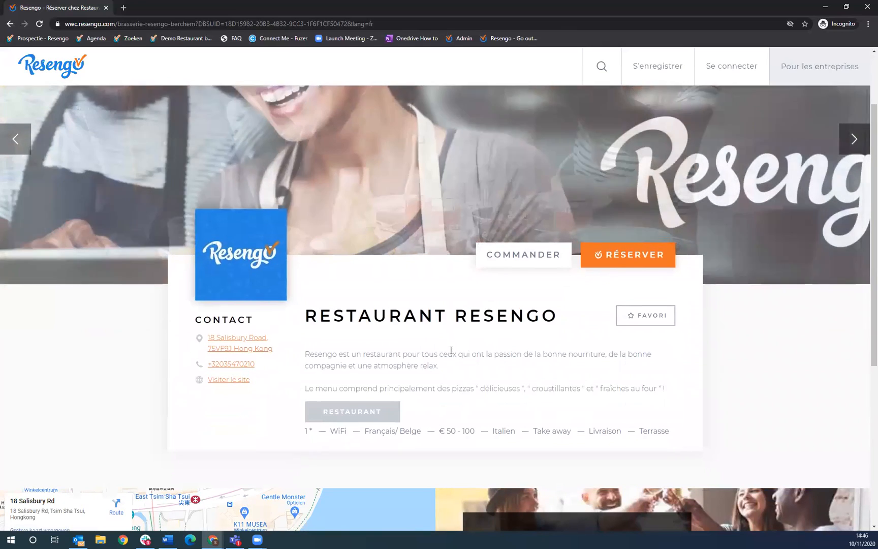
scroll(387, 345, "up", 1)
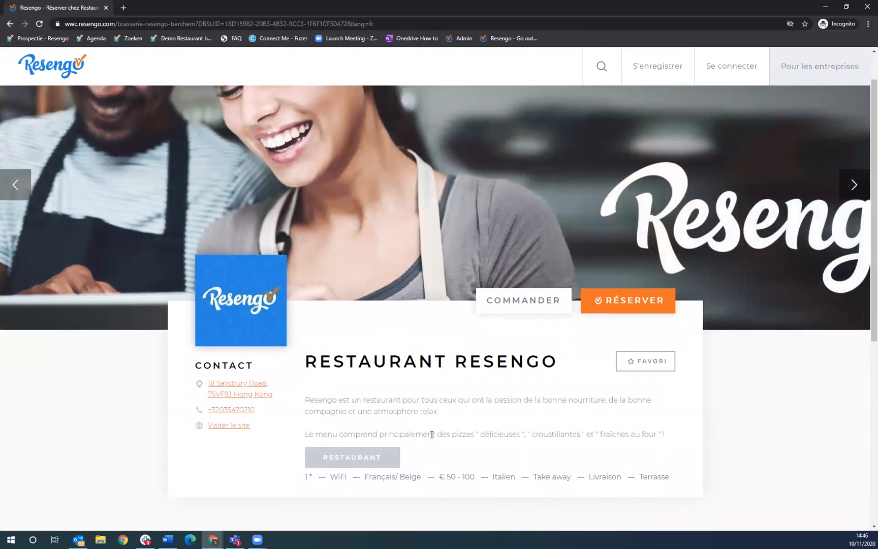
scroll(441, 127, "up", 1)
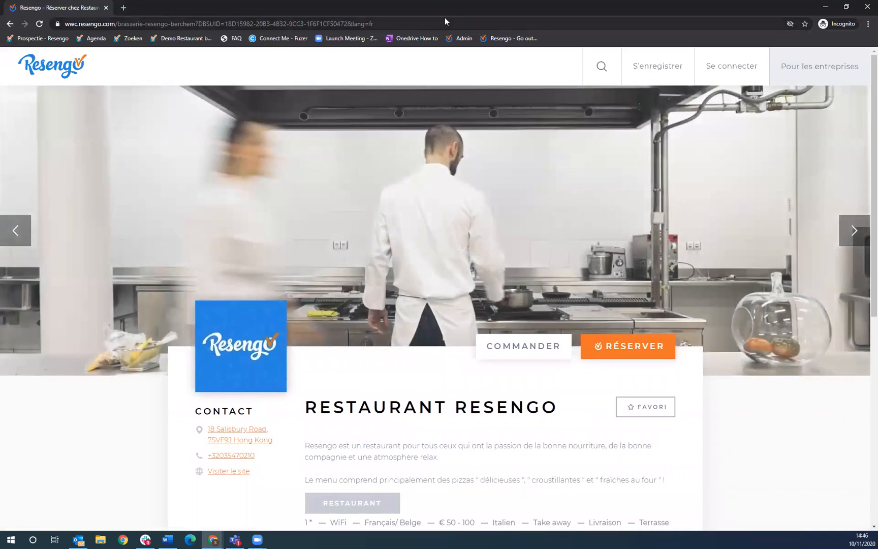
left_click(445, 22)
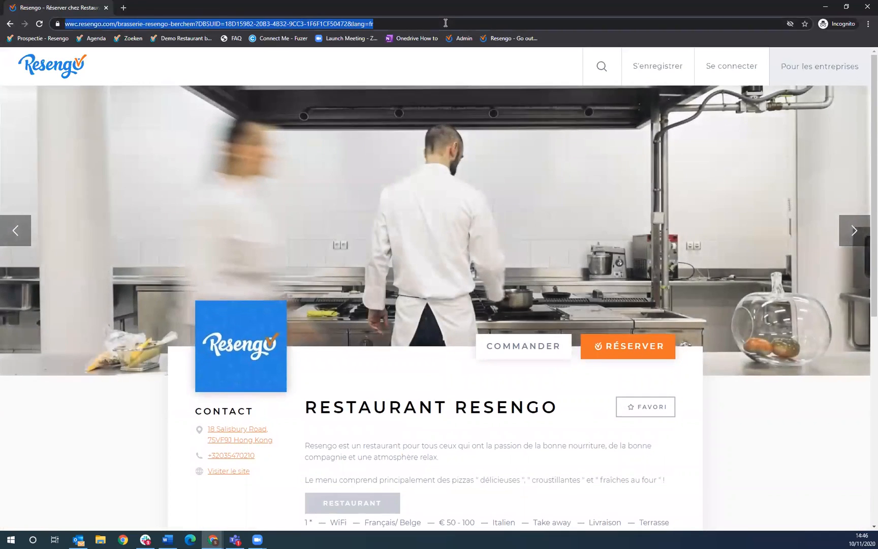
type("wwwR")
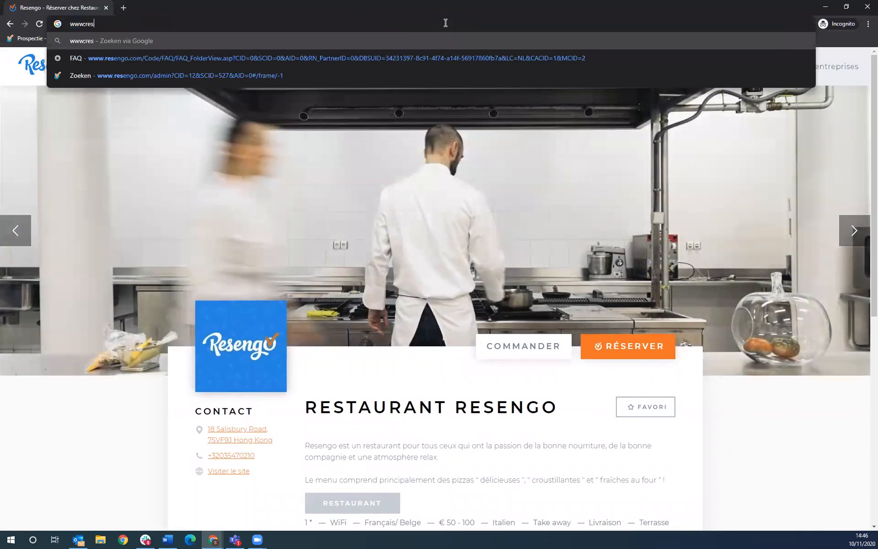
key("BackSpace")
type(".Resen")
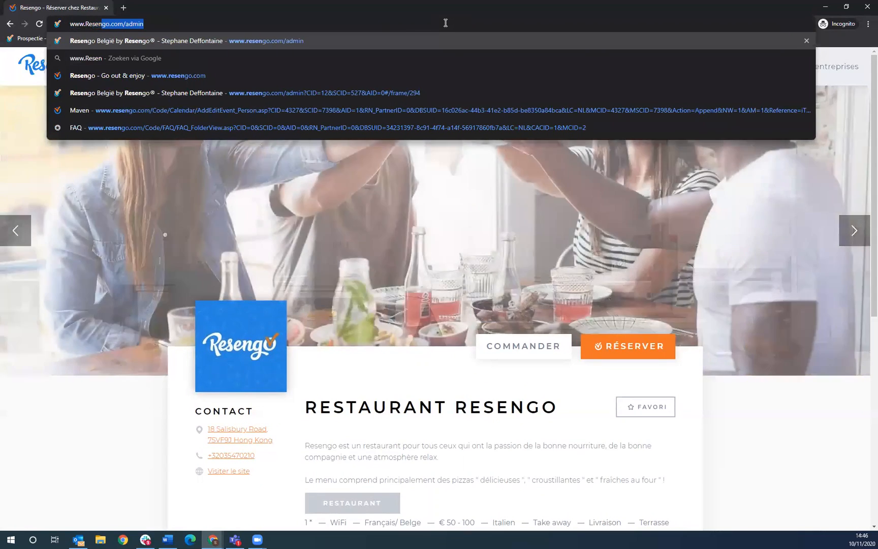
type("go.com/adm")
key("BackSpace")
key("BackSpace")
key("BackSpace")
key("BackSpace")
key("Return")
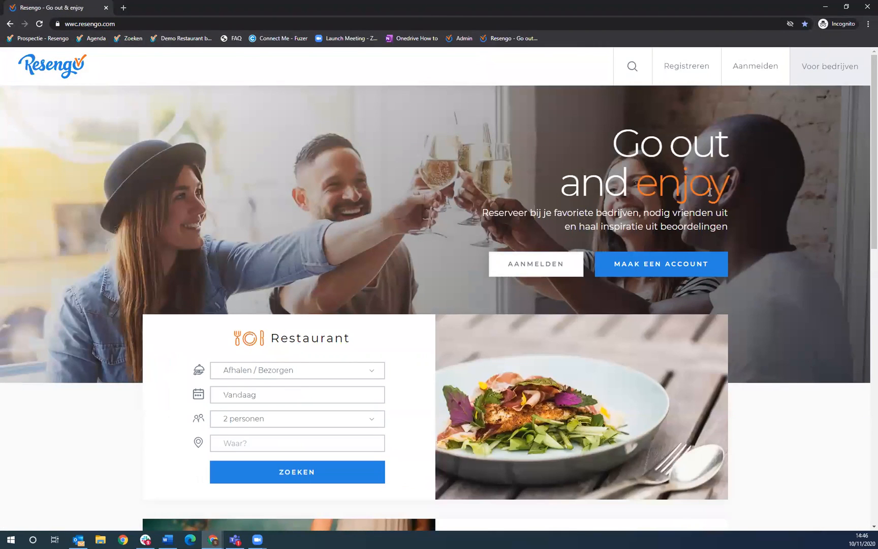
scroll(710, 192, "down", 15)
left_click(622, 483)
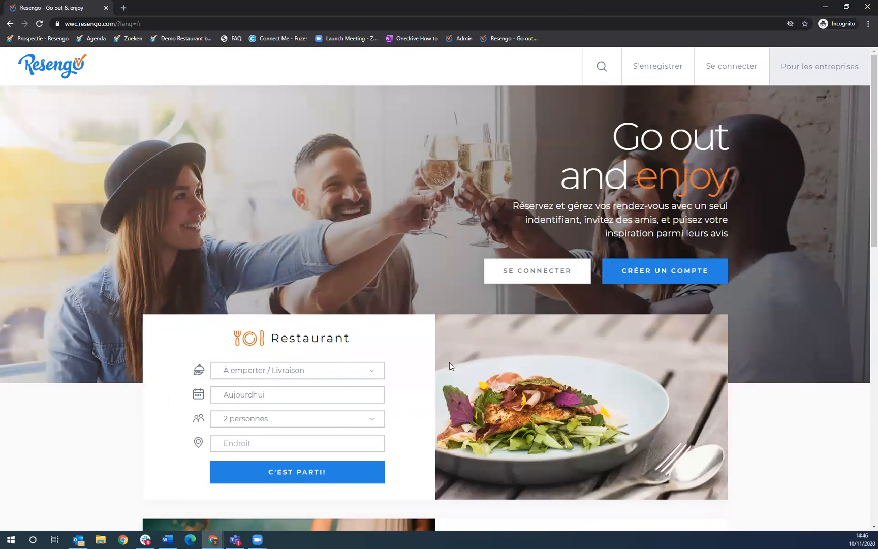
- Set the restaurant search type to Dîner à l'extérieur and scroll the homepage
left_click(348, 371)
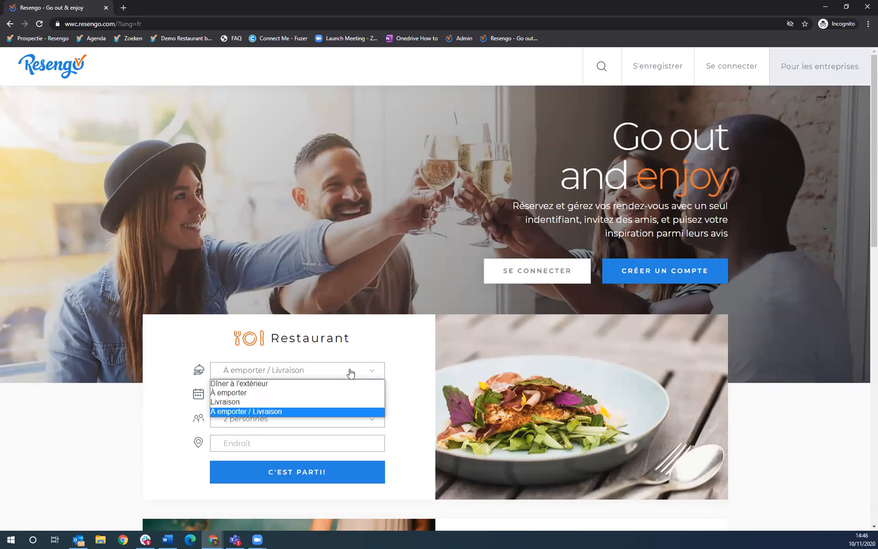
left_click(379, 347)
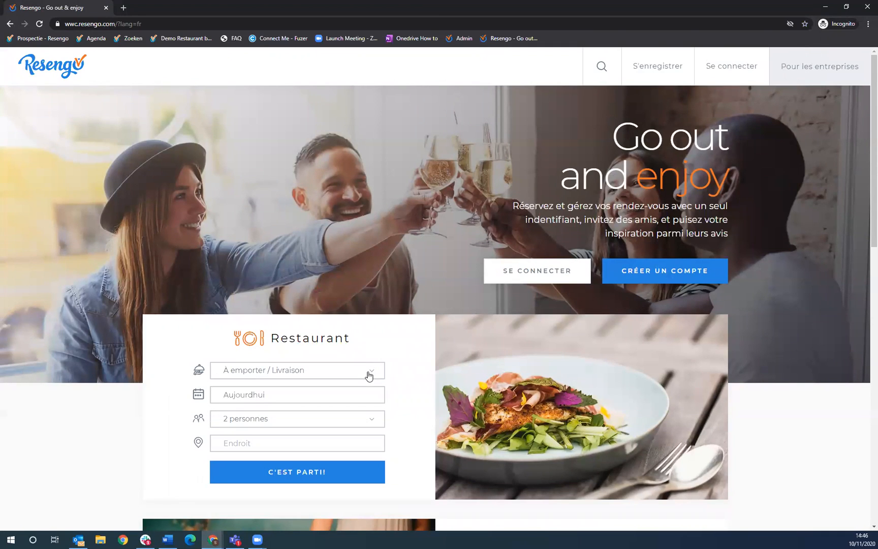
left_click(369, 376)
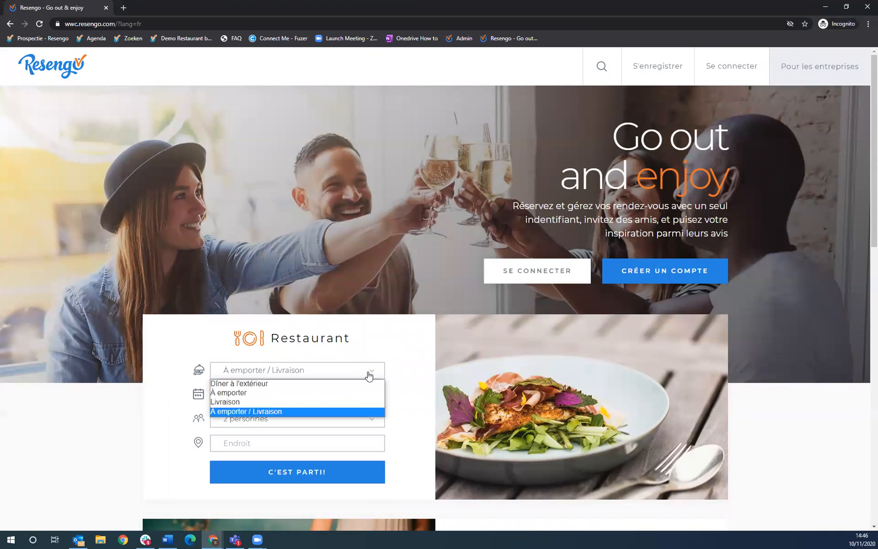
left_click(338, 385)
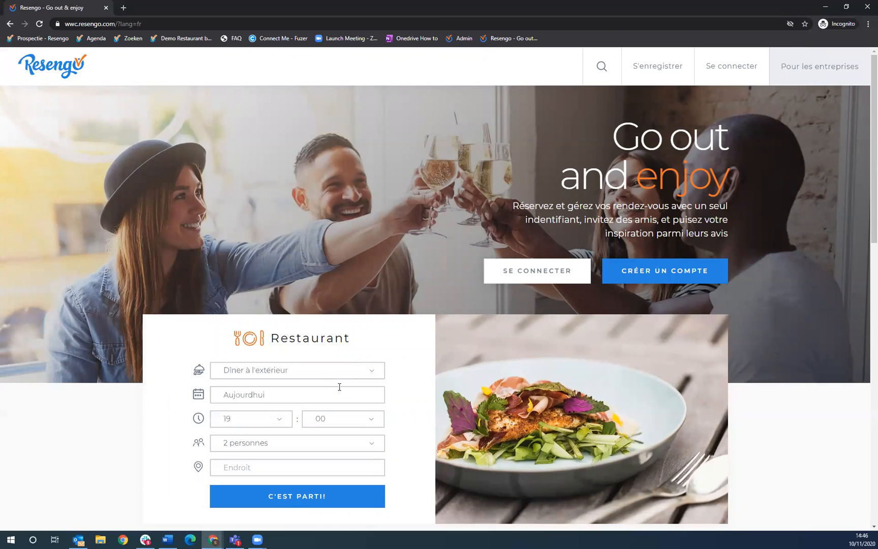
scroll(314, 416, "down", 2)
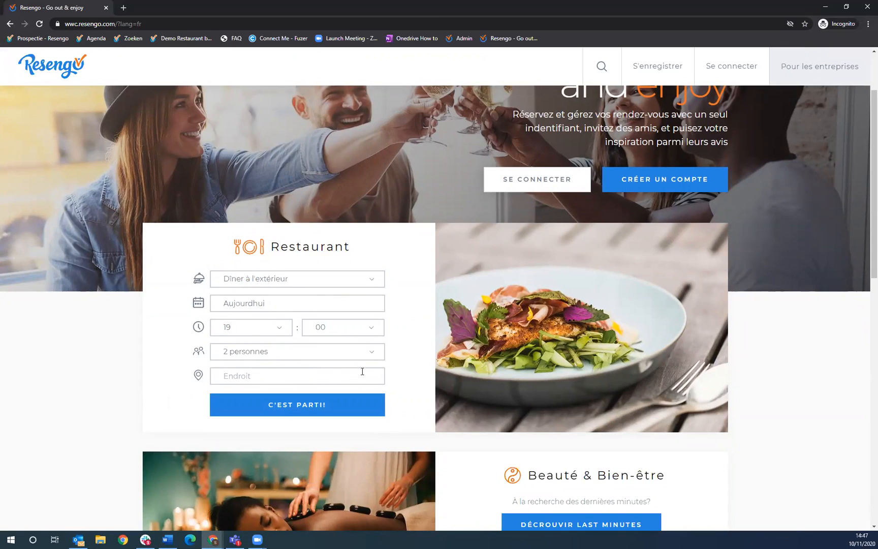
scroll(362, 371, "up", 2)
scroll(373, 369, "down", 3)
scroll(372, 370, "up", 2)
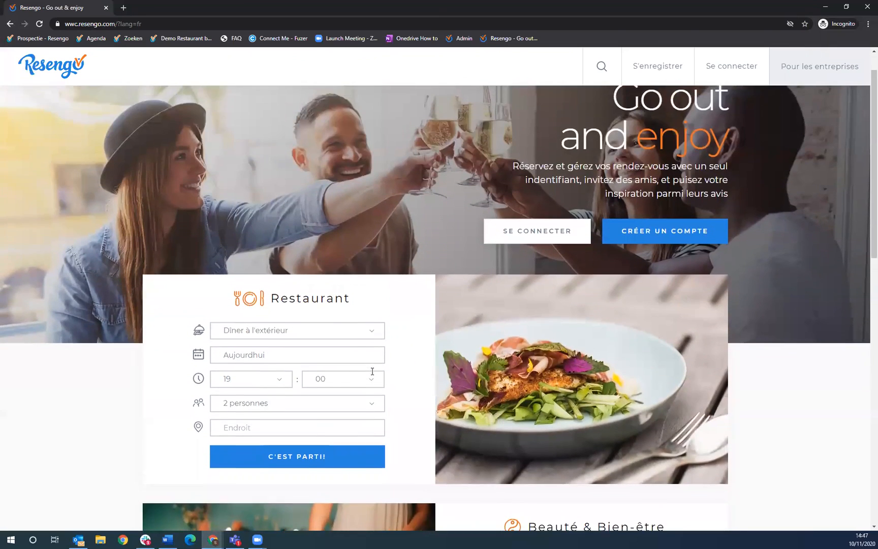
scroll(372, 371, "up", 1)
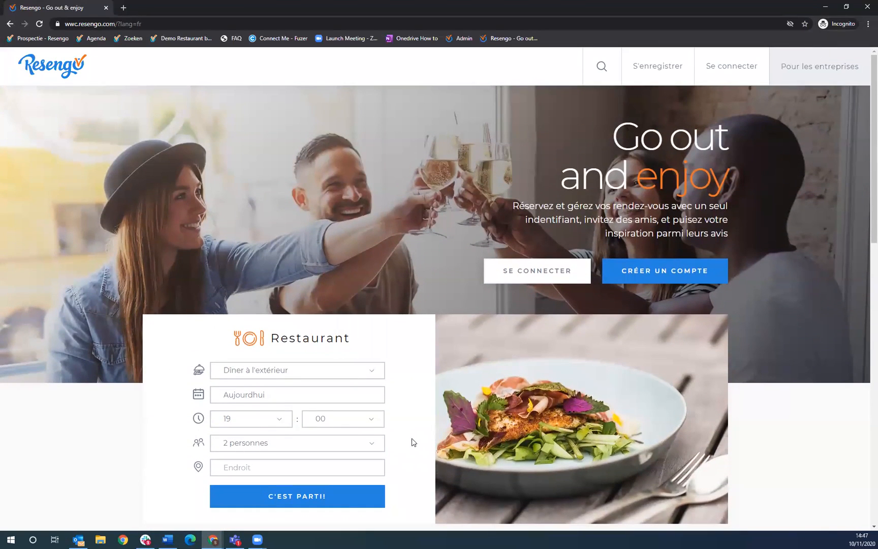
scroll(395, 411, "down", 4)
scroll(387, 358, "up", 4)
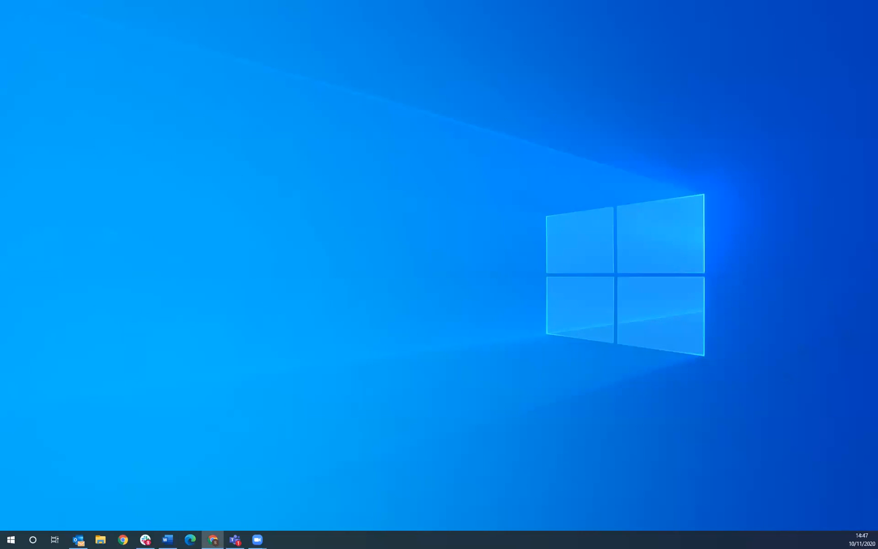
- Maximize Chrome and open Partenaires > Resengo to see Restaurant Resengo's company details page
left_click(213, 539)
left_click(718, 34)
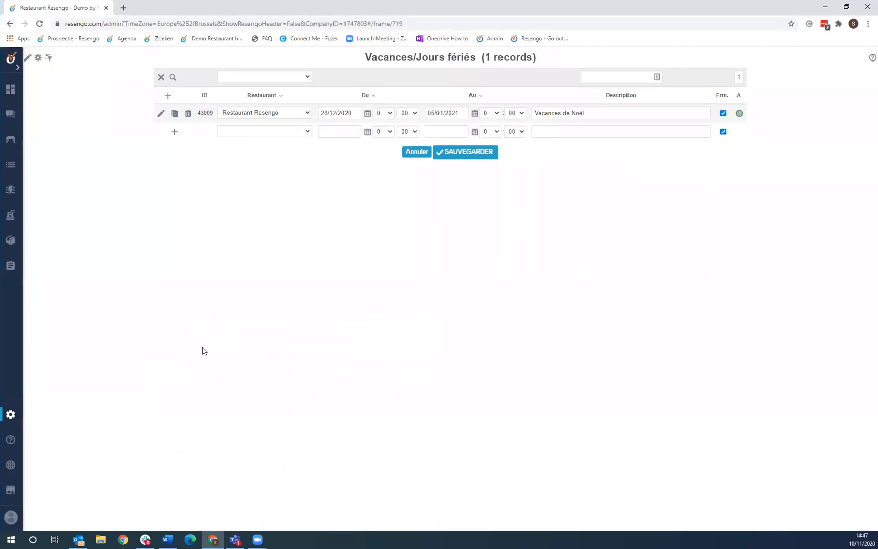
left_click(16, 414)
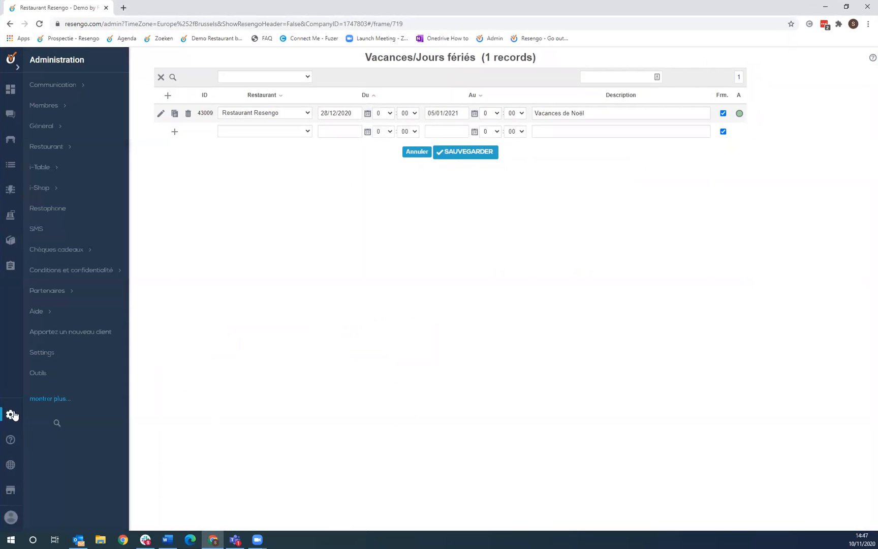
left_click(69, 297)
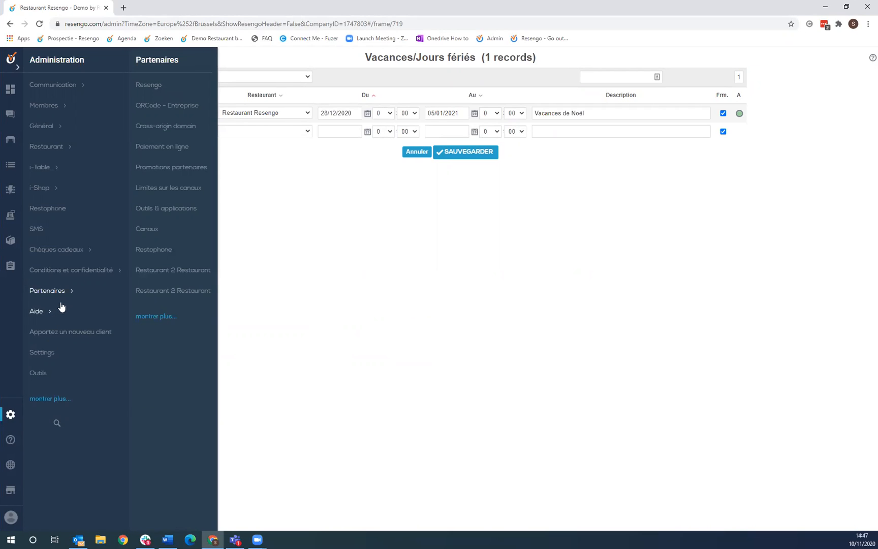
left_click(158, 85)
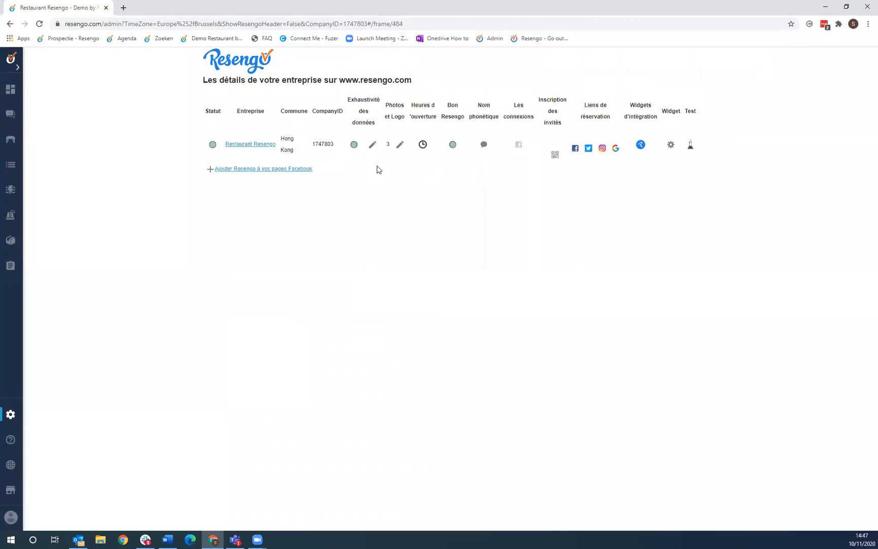
- In Photos et Logo, set the kitchen photo as the letterhead header image
left_click(401, 147)
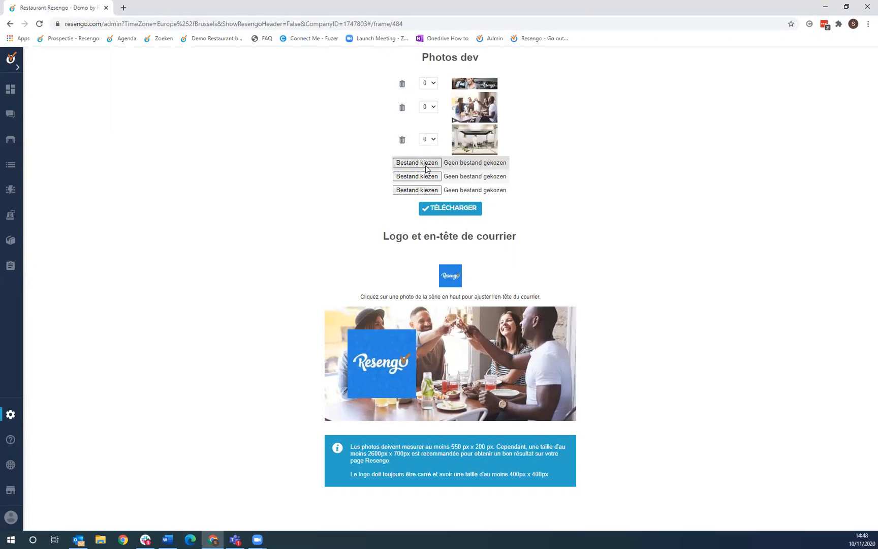
left_click(485, 142)
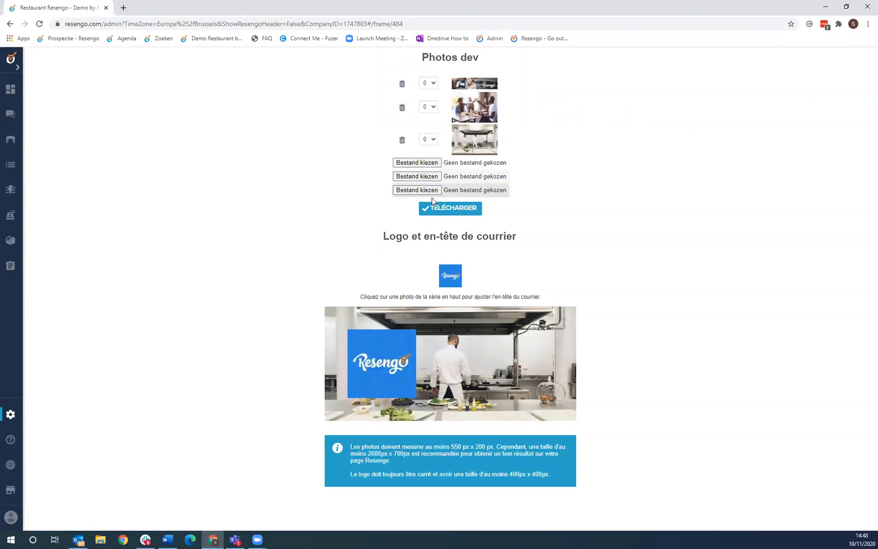
left_click(14, 418)
- Return to the company details overview and open the address and contact details form
mouse_move(55, 290)
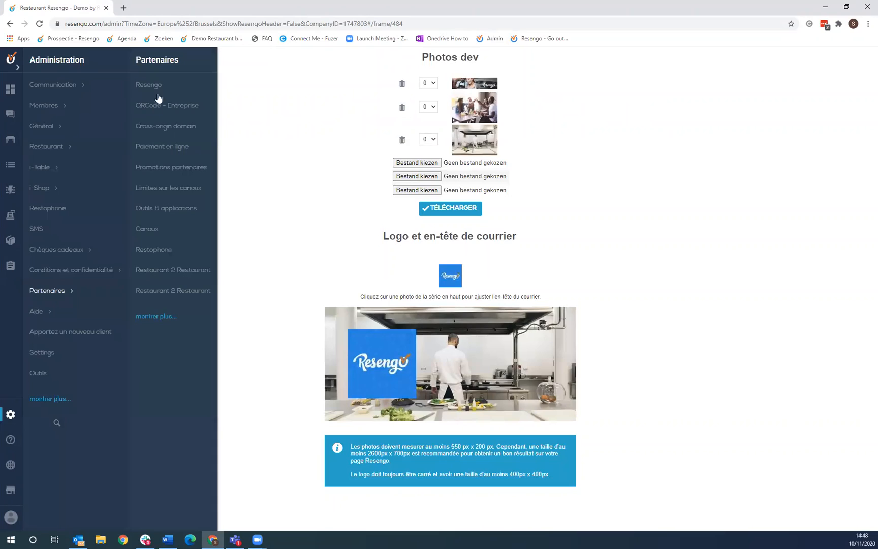
left_click(158, 92)
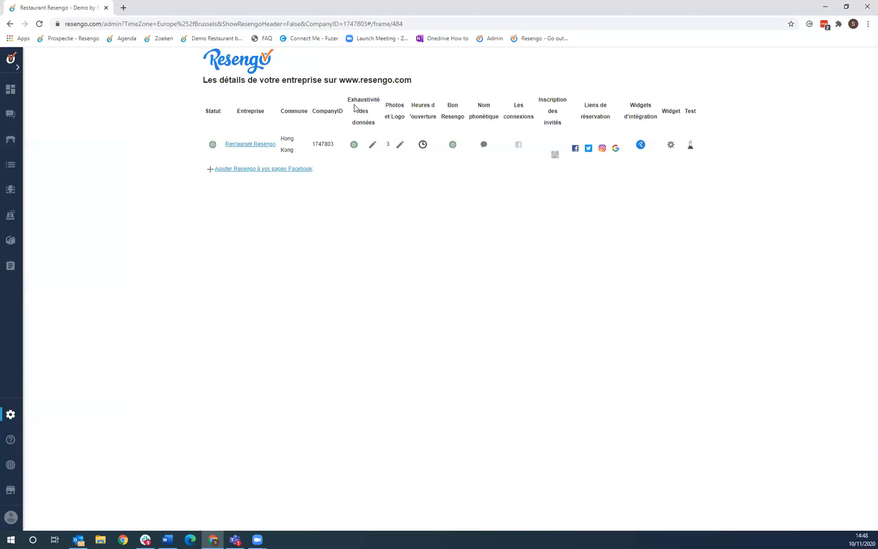
left_click(372, 146)
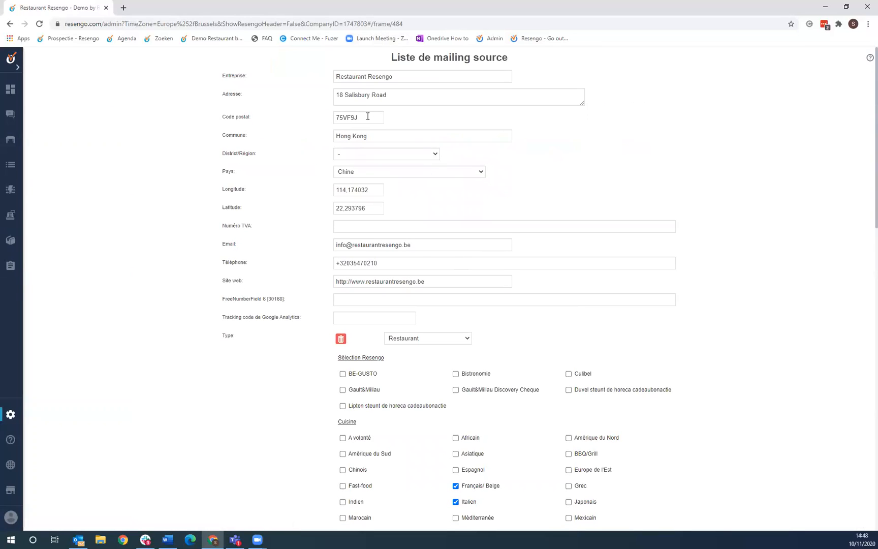
- Review the whole address form, then bring up the Administration Partenaires options
scroll(371, 183, "down", 1)
scroll(378, 94, "down", 2)
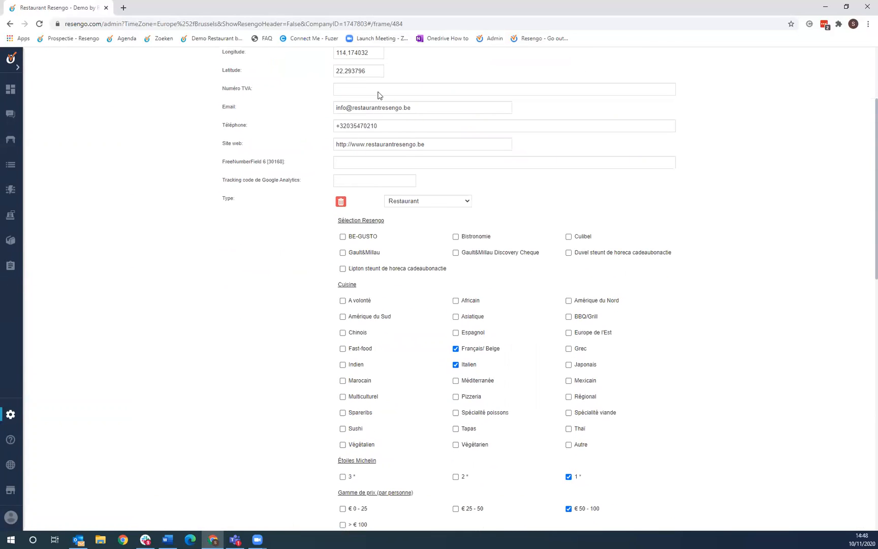
scroll(440, 218, "down", 2)
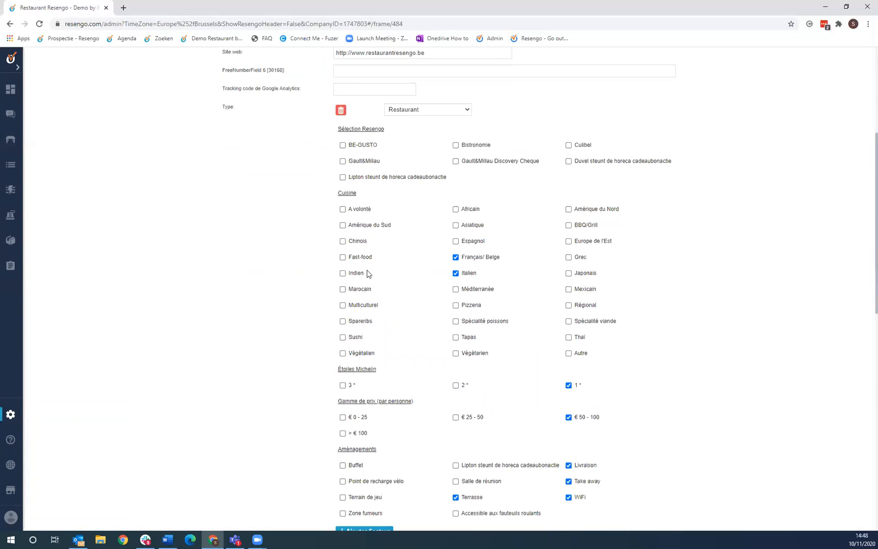
scroll(377, 188, "down", 2)
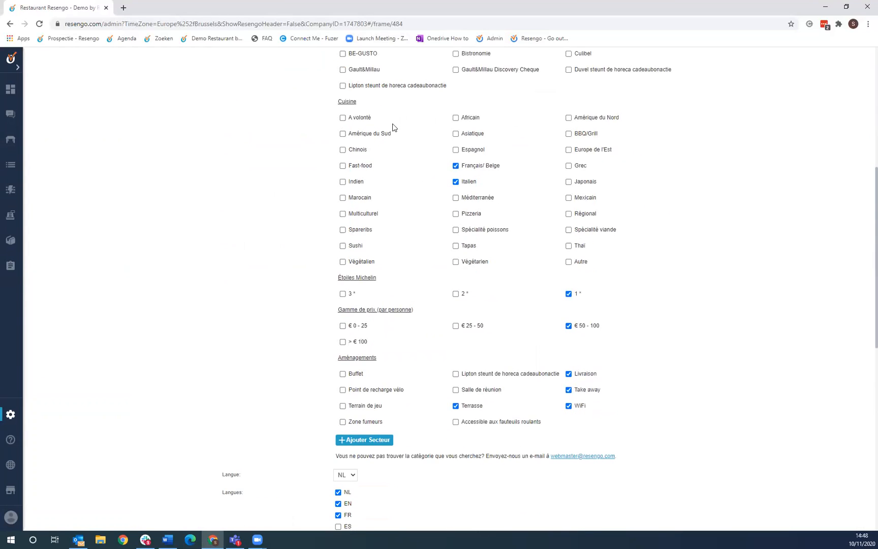
scroll(394, 128, "down", 2)
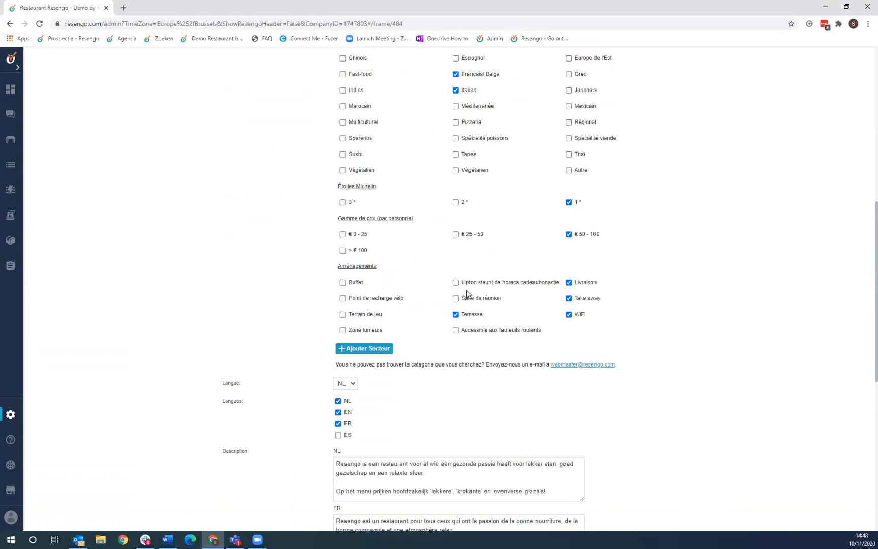
scroll(525, 299, "down", 3)
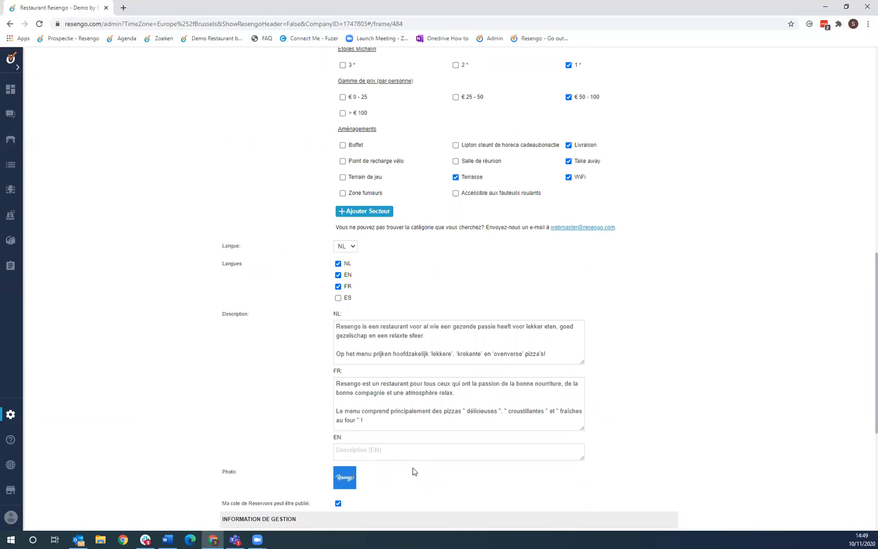
scroll(424, 340, "down", 3)
scroll(424, 339, "up", 4)
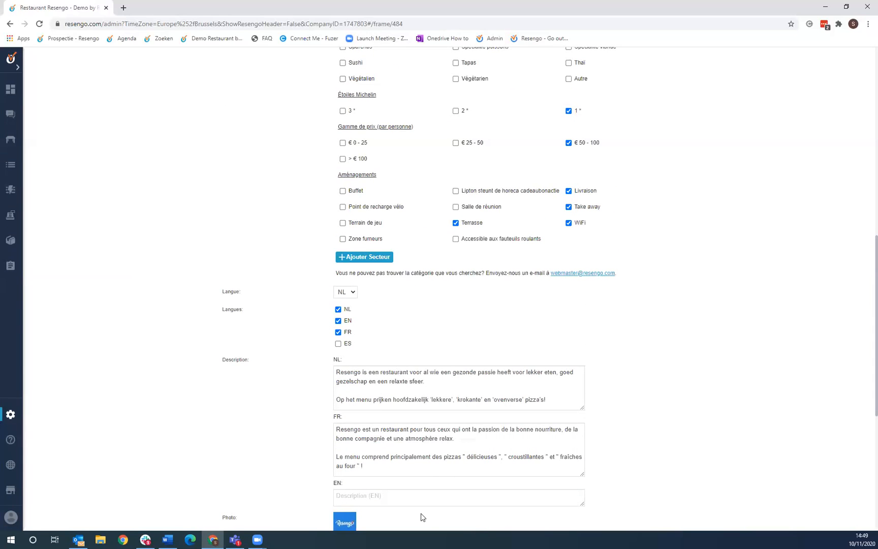
scroll(419, 515, "up", 12)
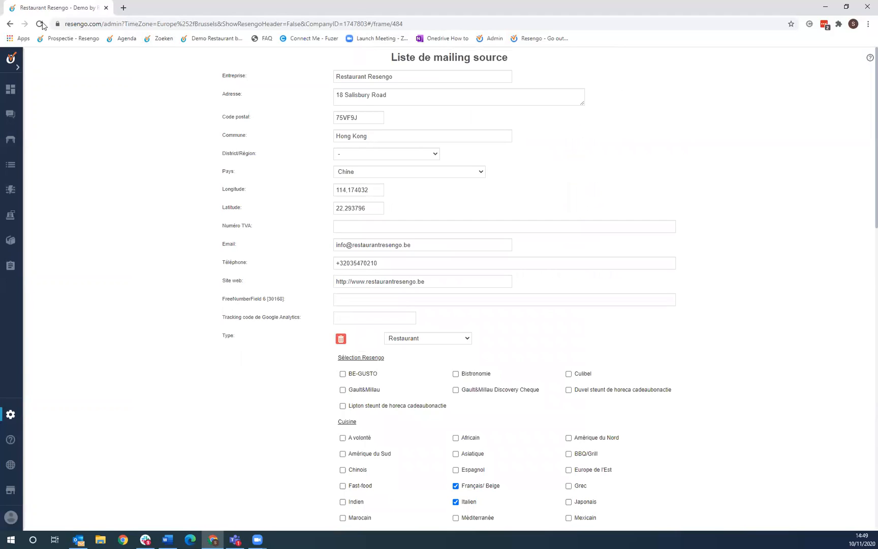
left_click(16, 420)
left_click(68, 293)
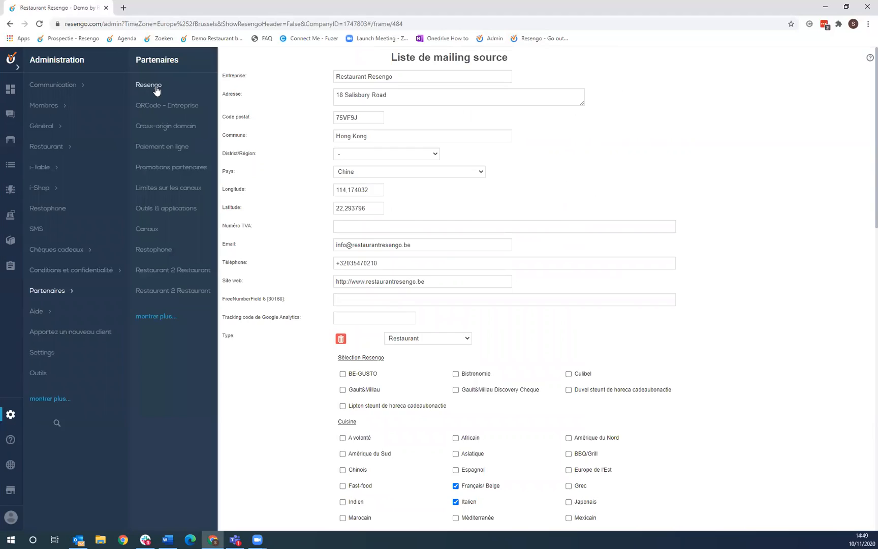
- Copy the Facebook booking link from Restaurant Resengo's details page and dismiss the confirmation
left_click(143, 86)
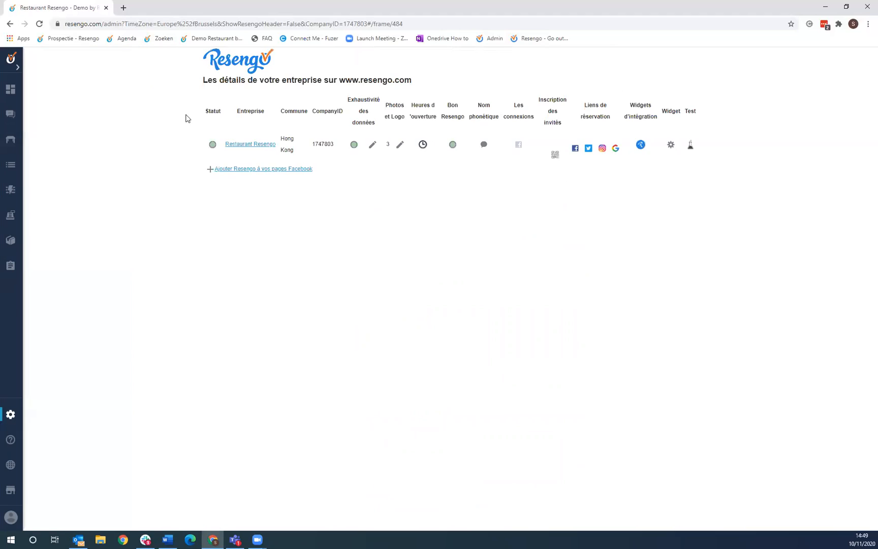
left_click(574, 149)
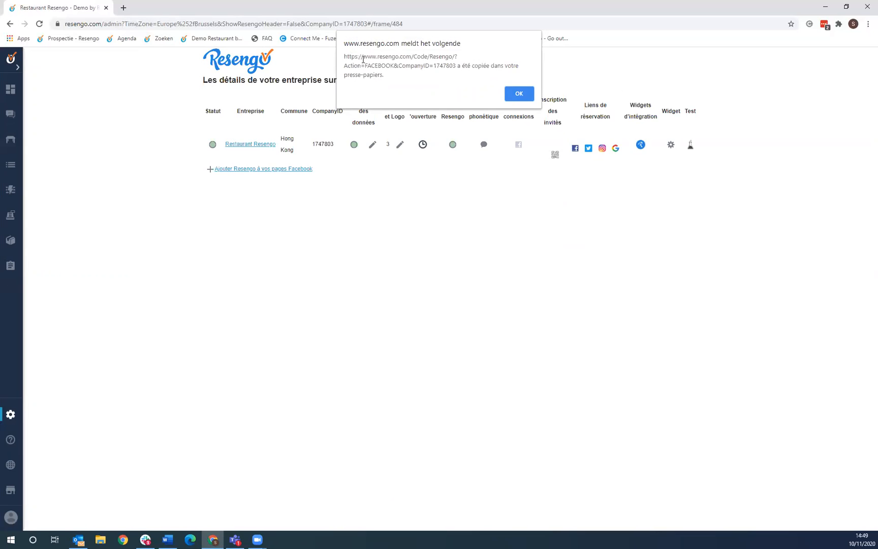
left_click(510, 92)
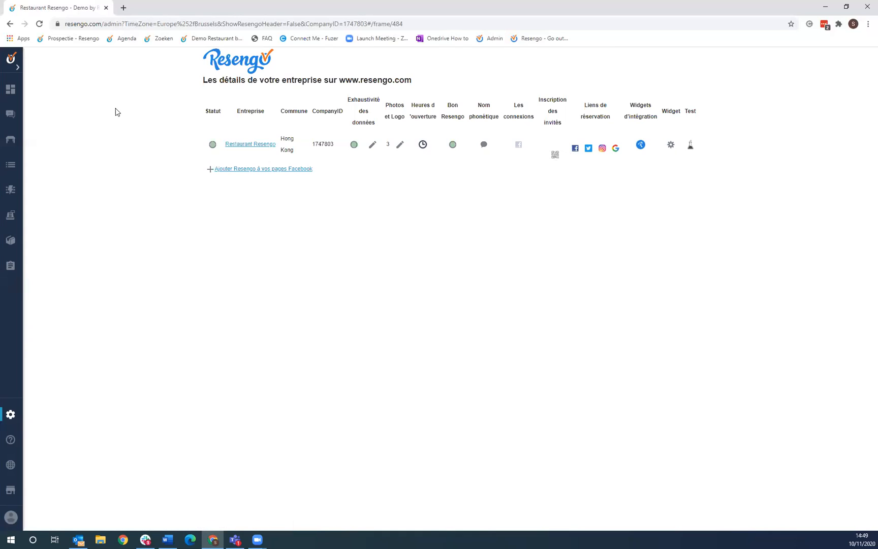
- Open the RESTAURANT RESENGO helpdesk ticket list and try the POSER UNE QUESTION form
left_click(12, 141)
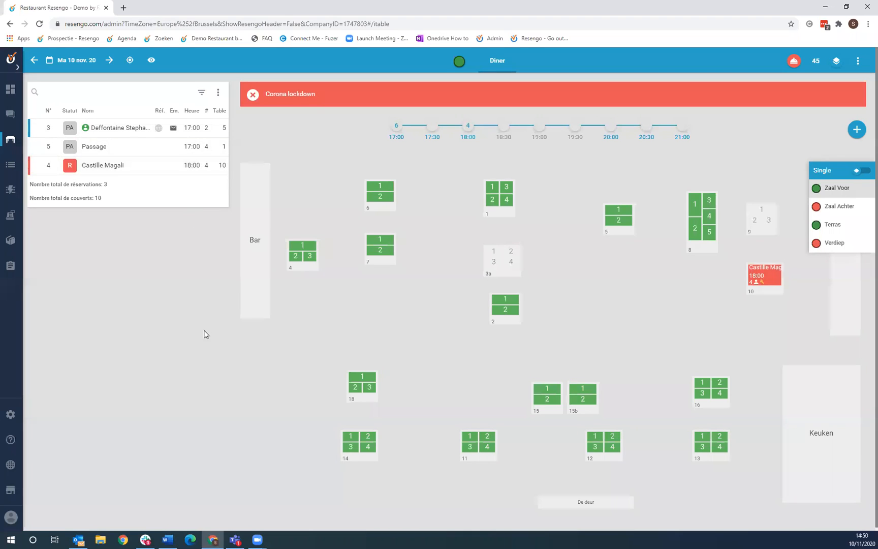
left_click(10, 442)
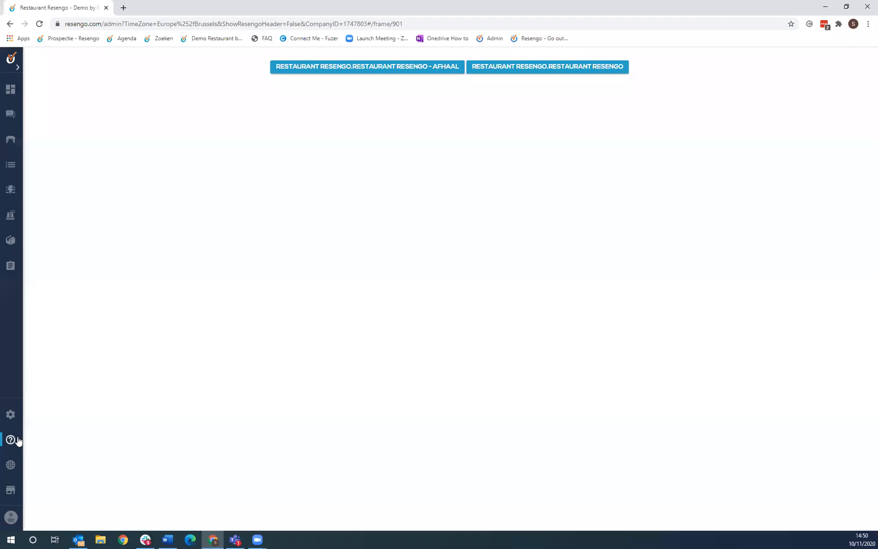
left_click(552, 69)
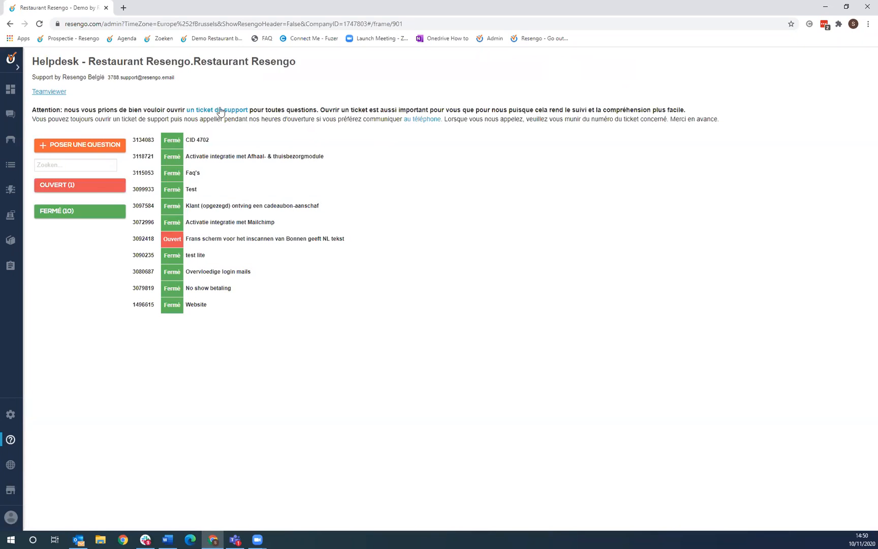
left_click(95, 146)
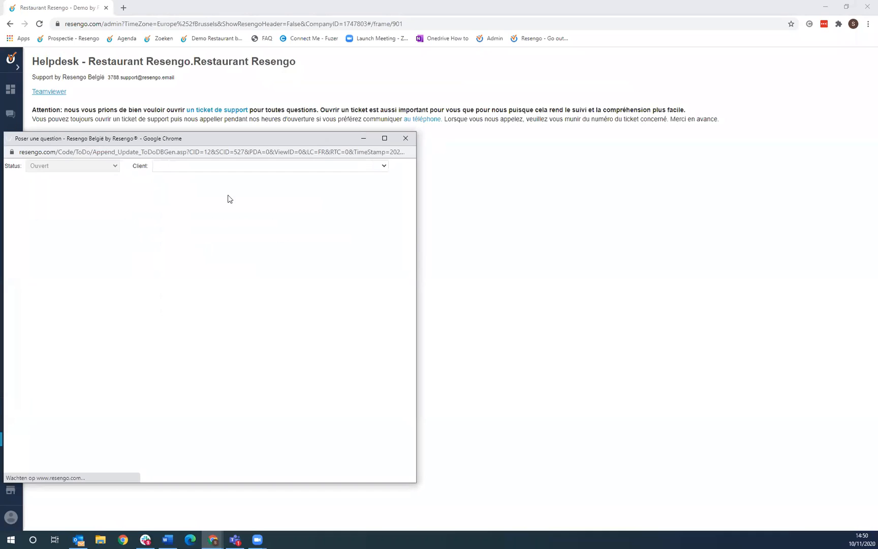
left_click(403, 138)
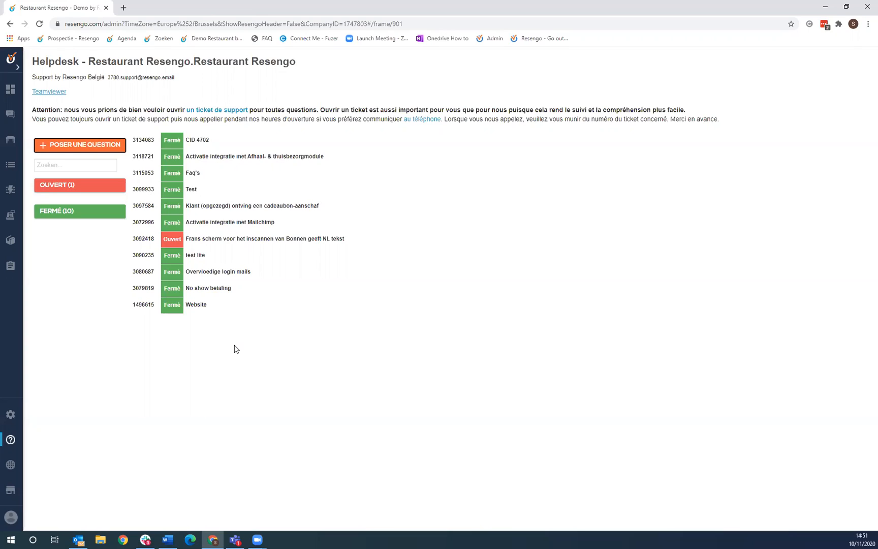
- Mark the 18:00 reservation for four at table 10 as No-show, sending the e-mail
left_click(12, 143)
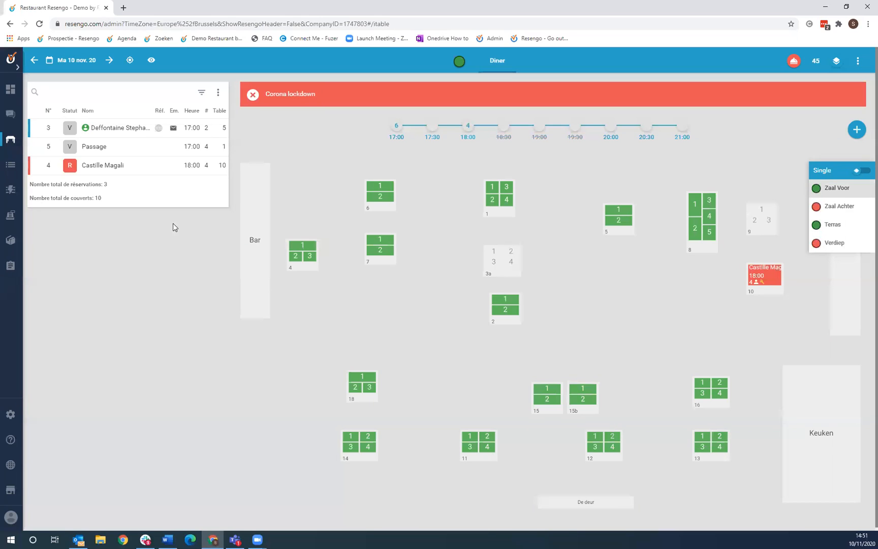
left_click(111, 168)
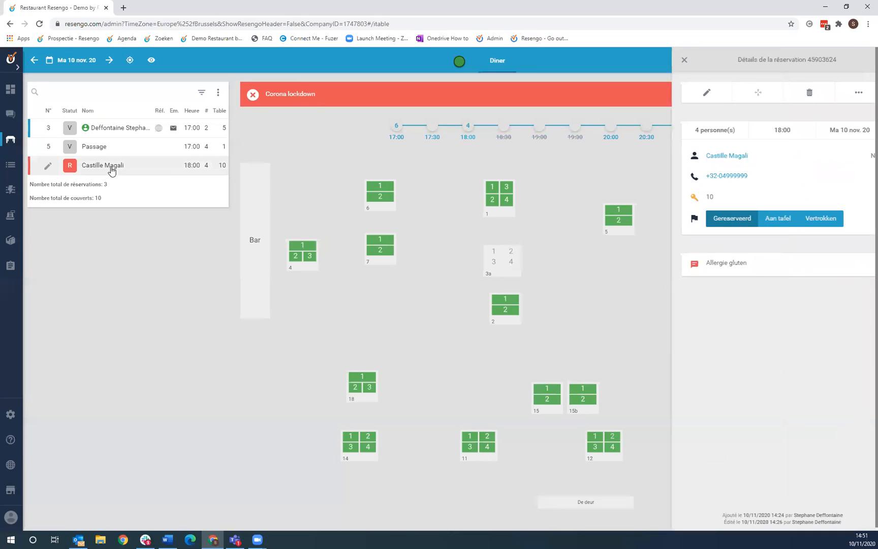
left_click(841, 93)
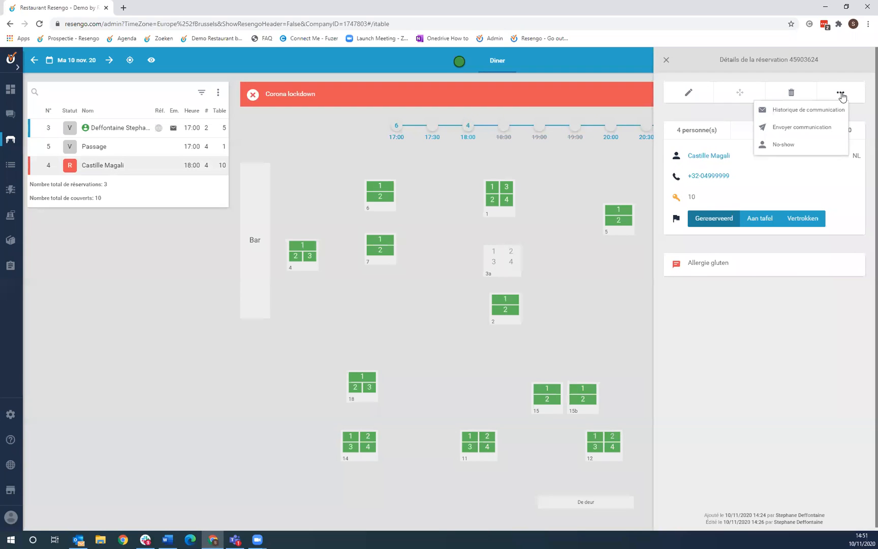
left_click(828, 145)
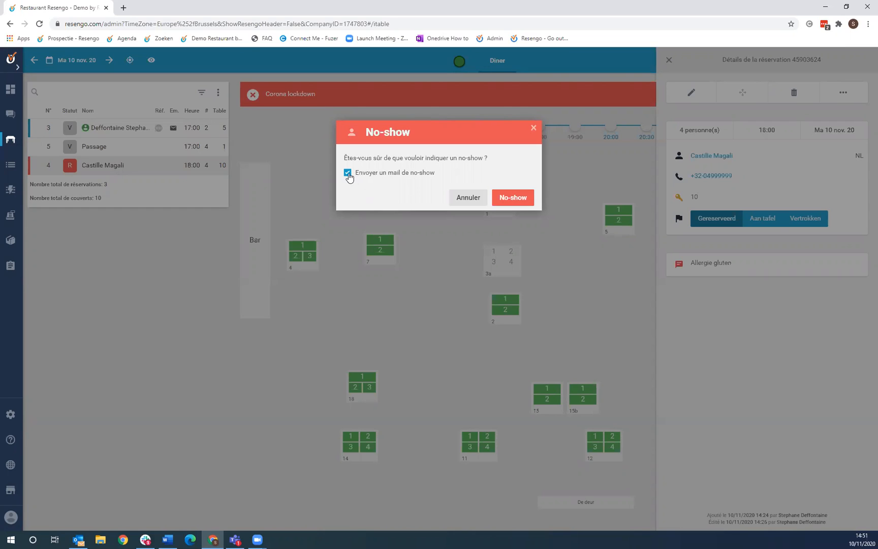
left_click(514, 197)
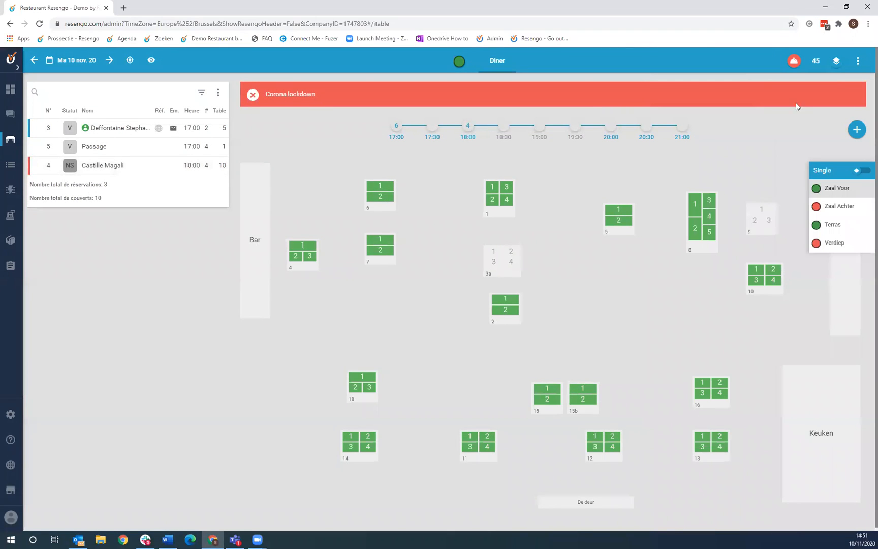
mouse_move(856, 130)
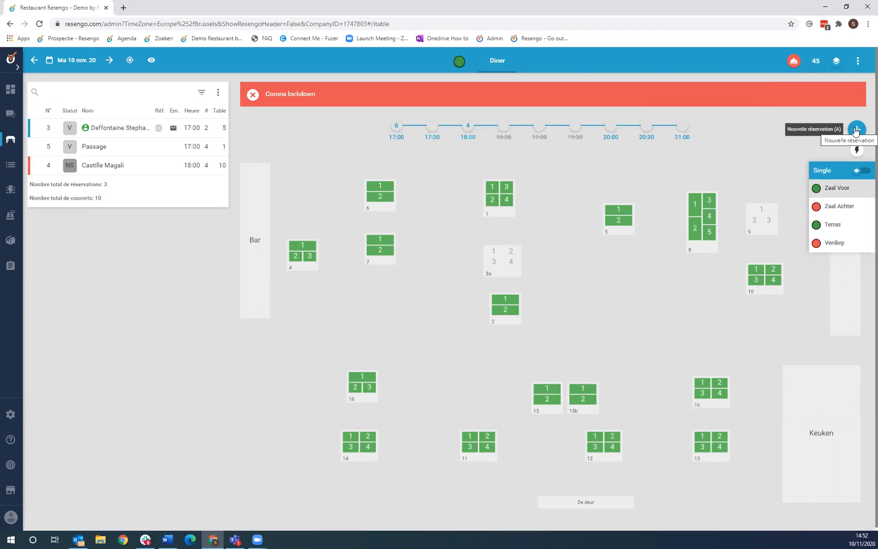
left_click(856, 130)
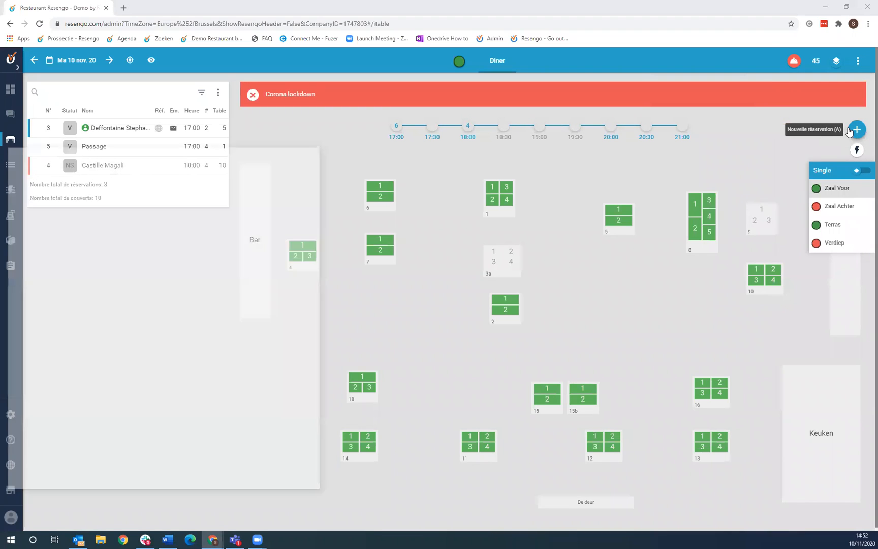
- Search for the same guest by name and select them, revealing the earlier no-show warning
type("mag")
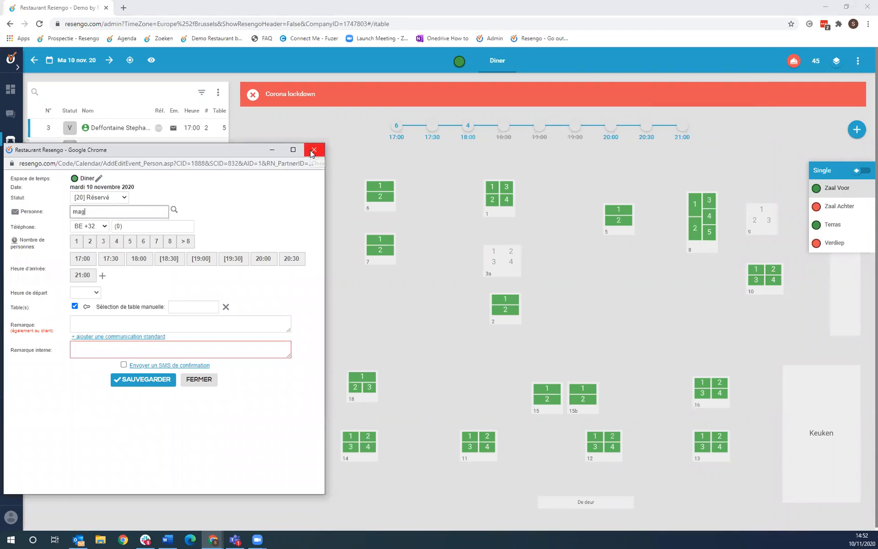
type("al")
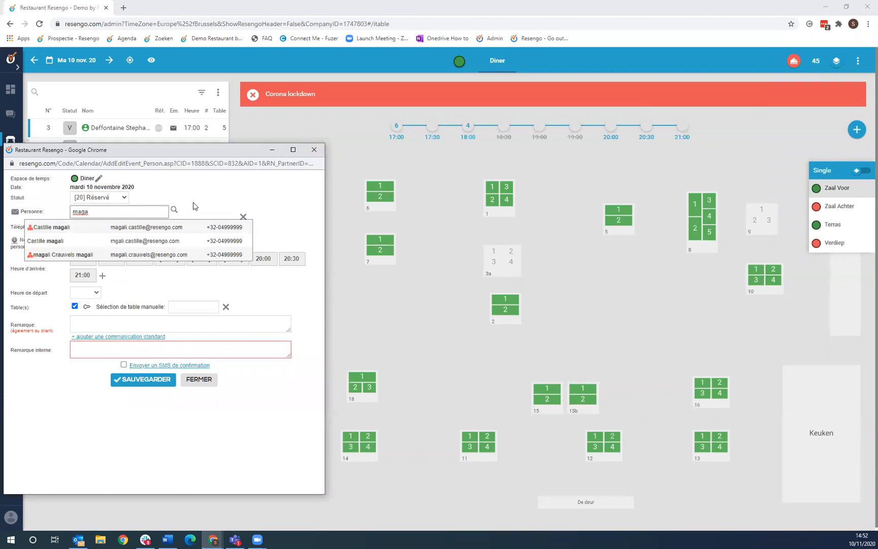
key("BackSpace")
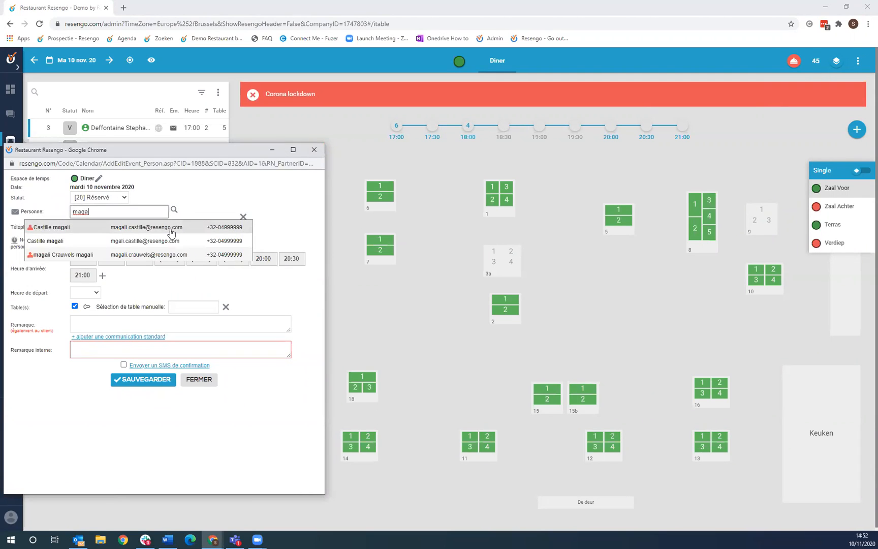
left_click(171, 227)
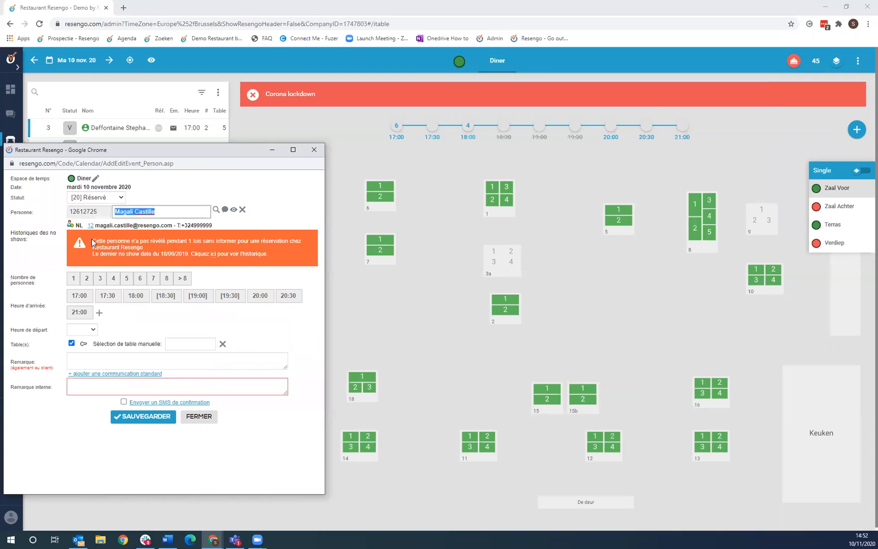
left_click_drag(93, 240, 255, 248)
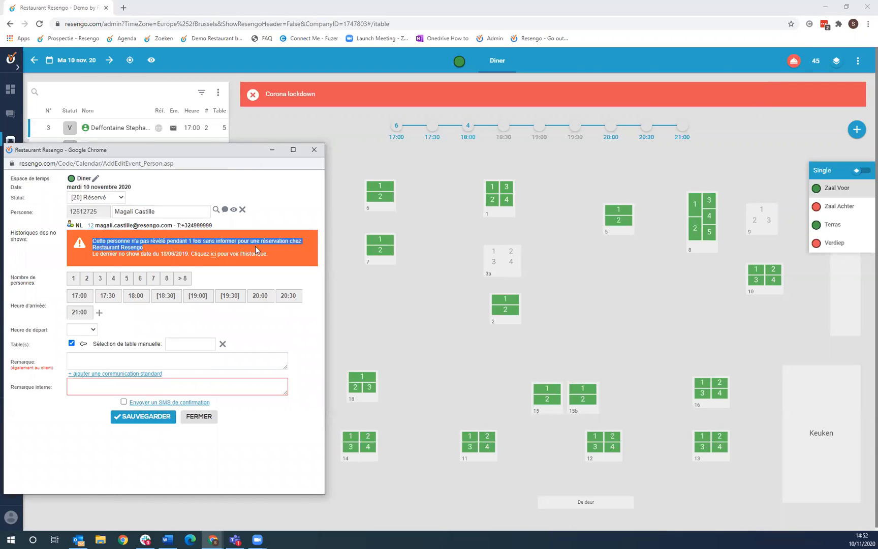
left_click(285, 246)
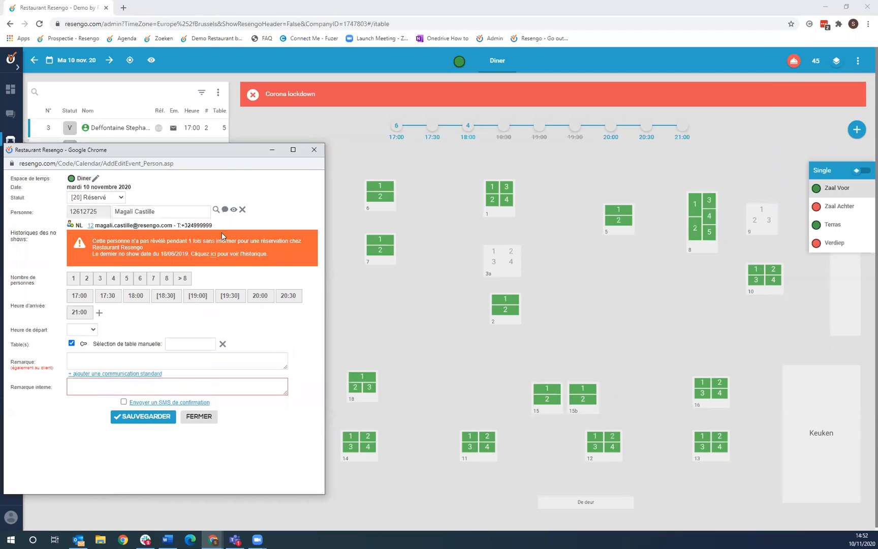
left_click(147, 212)
- Dismiss the reservation popup without Sauvegarder, keeping the 18:00 no-show on the Diner plan
left_click(313, 150)
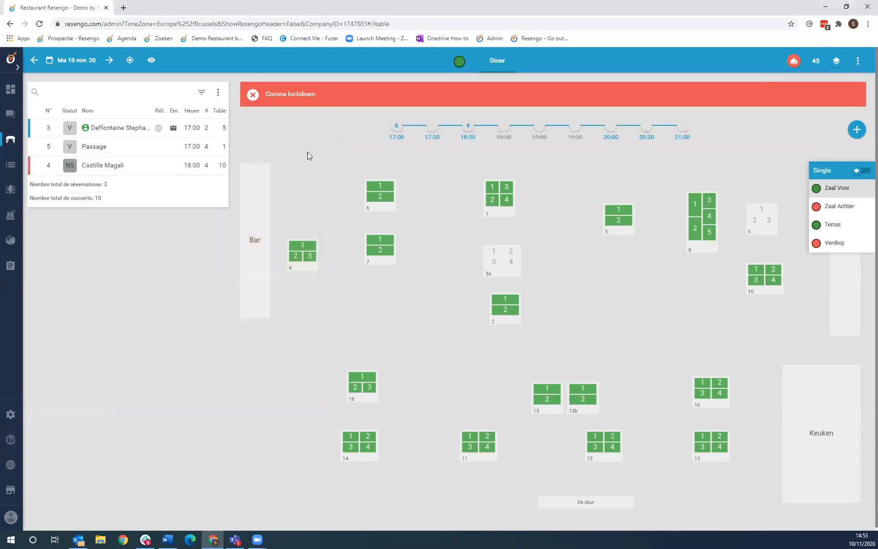